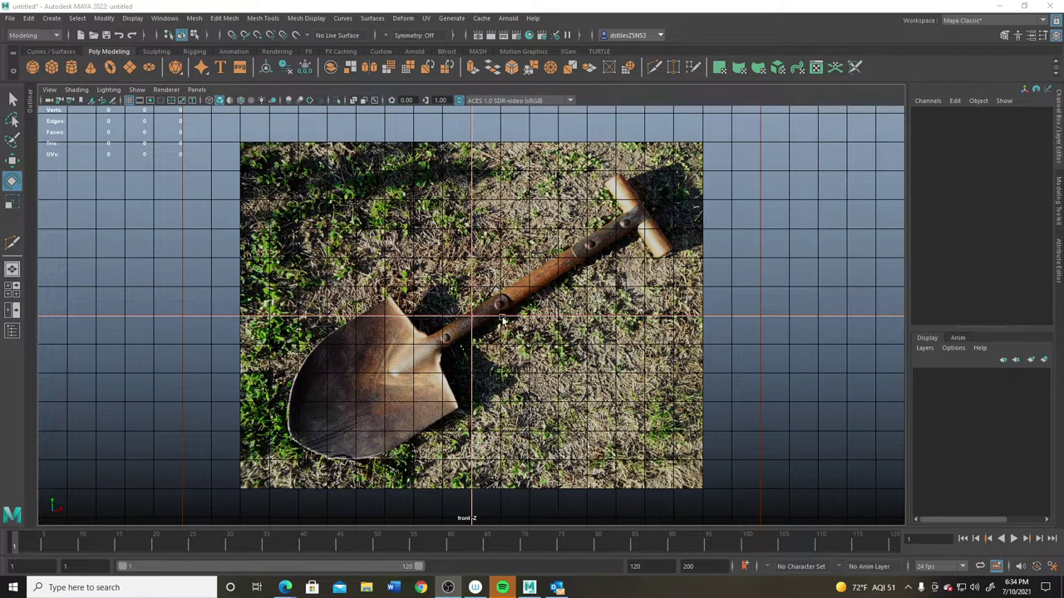
- Rotate the shovel reference image plane about 58 degrees around Z so the shovel stands upright
left_click(691, 170)
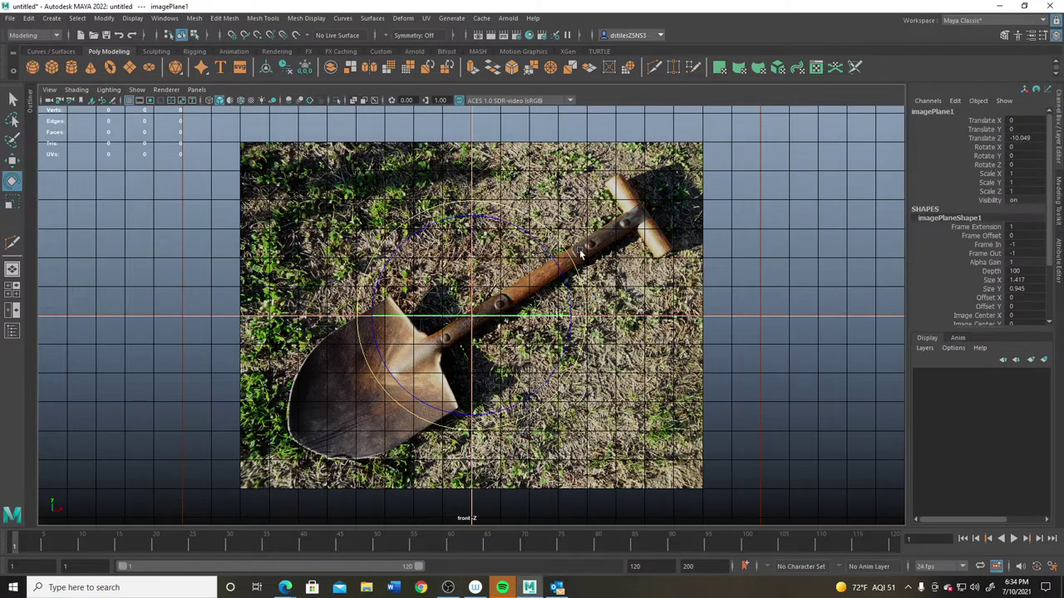
left_click_drag(550, 250, 455, 223)
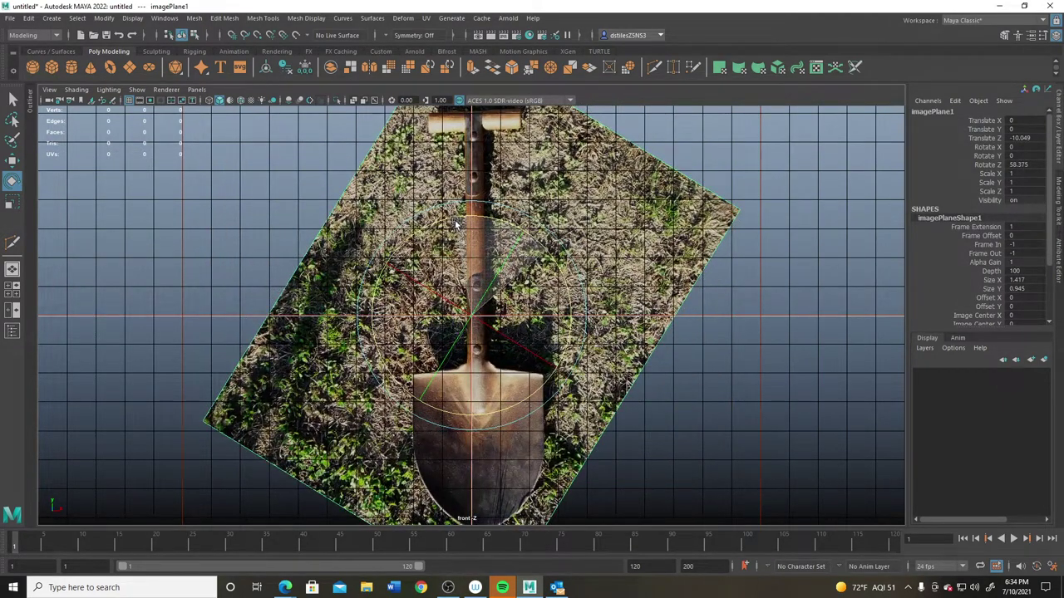
scroll(654, 414, "down", 1)
middle_click_drag(656, 397, 709, 428, "alt")
- Shift the image plane to about -0.185 in X and fine-tune its Z rotation to about 57.8 degrees
key("w")
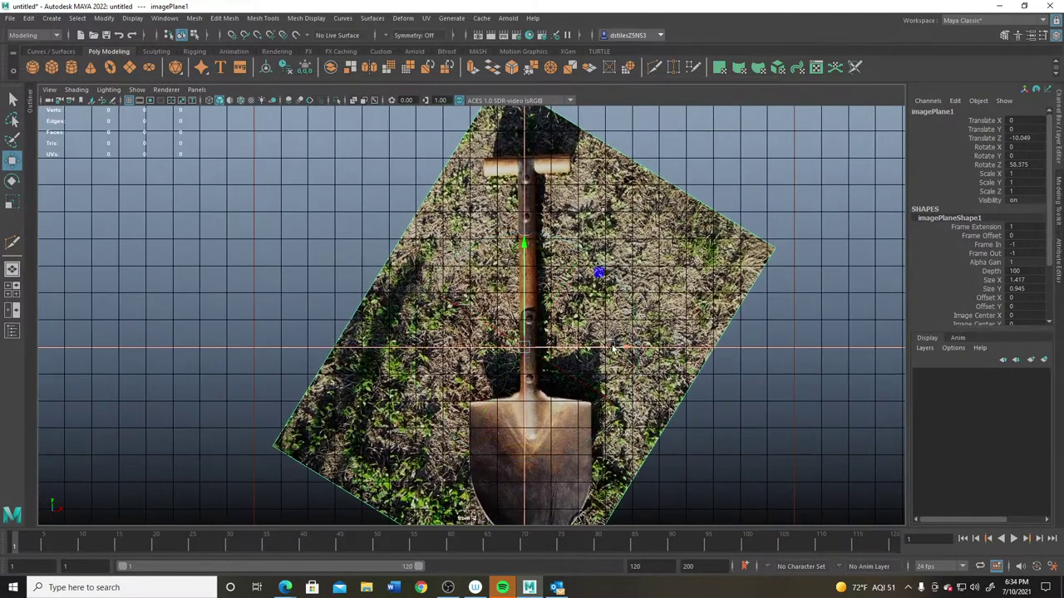
left_click_drag(613, 348, 625, 351)
key("e")
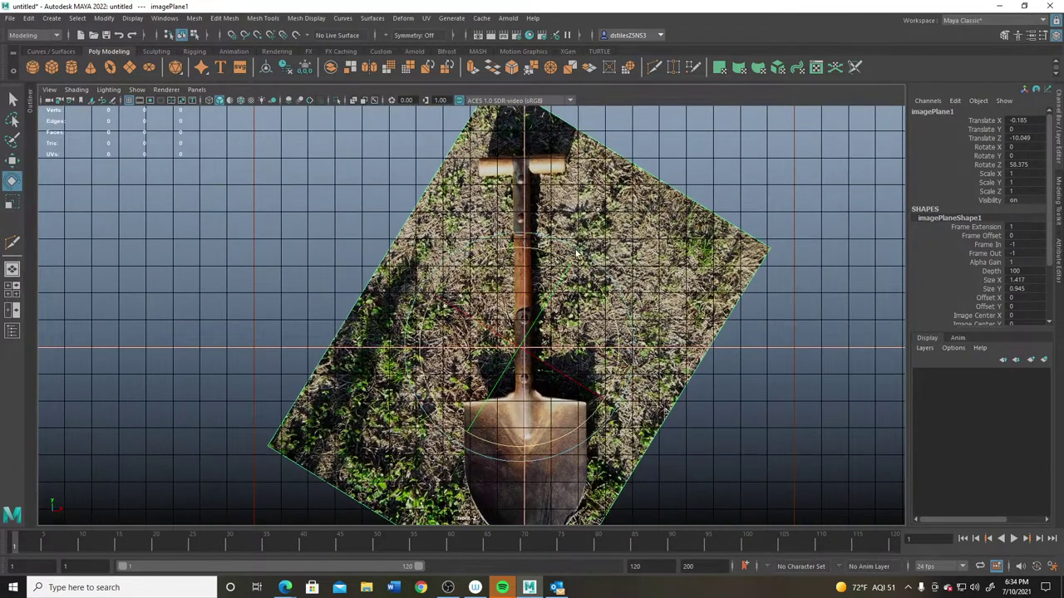
left_click_drag(569, 260, 561, 252)
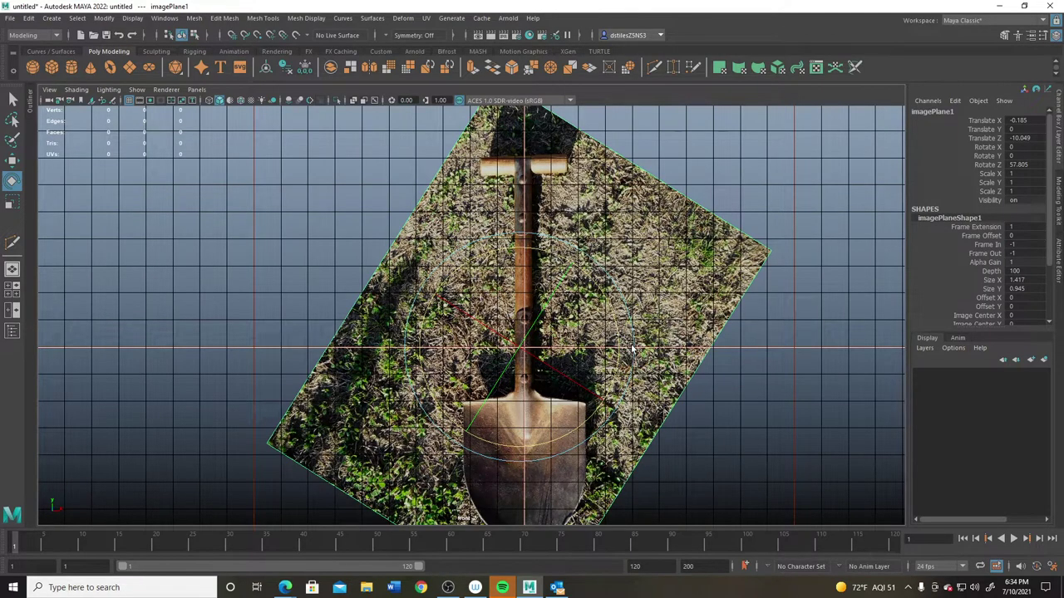
key("w")
scroll(635, 350, "up", 5)
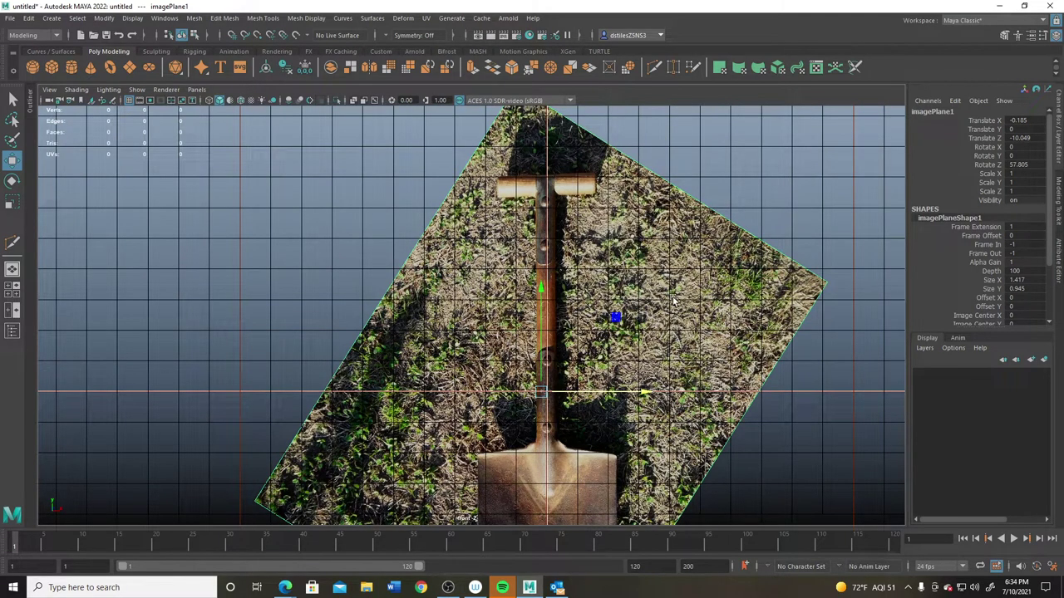
- Create a polygon cylinder, raise it to about 3.36 in Y over the shovel's shaft, and set its axis subdivisions to 12
left_click(71, 68)
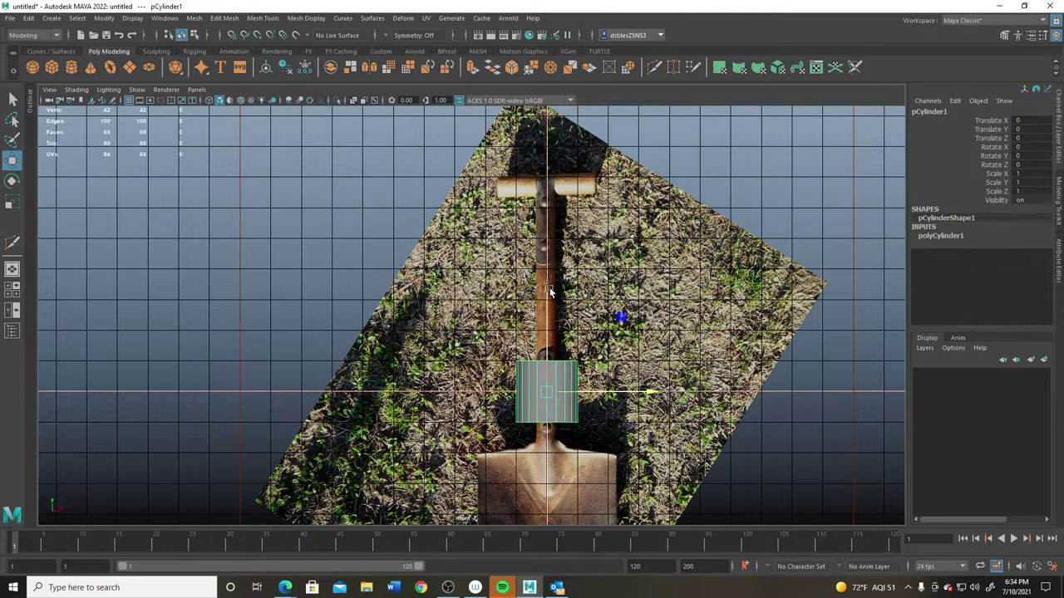
left_click_drag(549, 287, 559, 184)
left_click(964, 237)
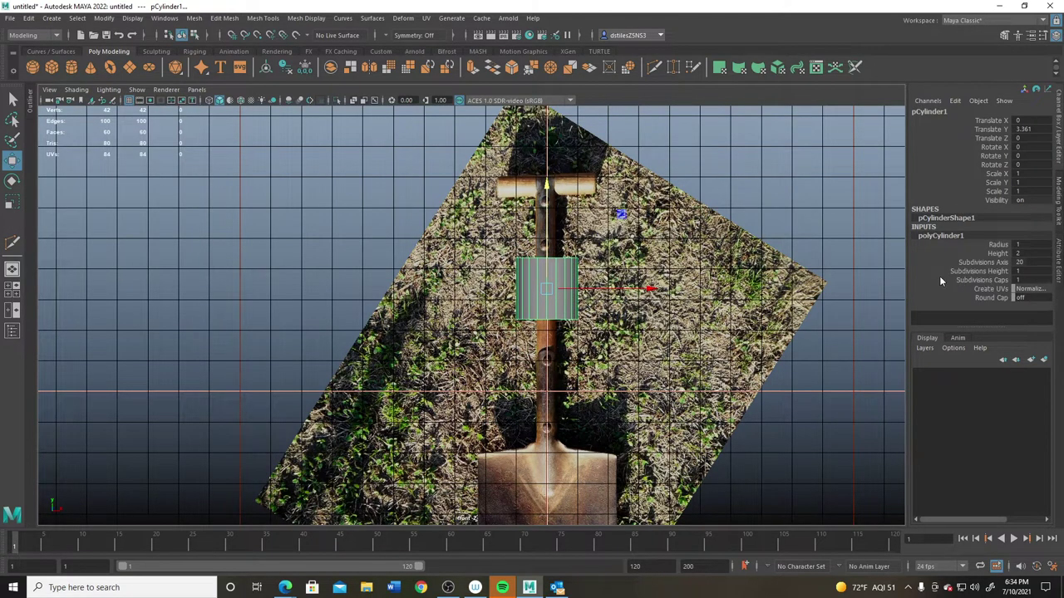
double_click(1029, 261)
type("12")
key("Return")
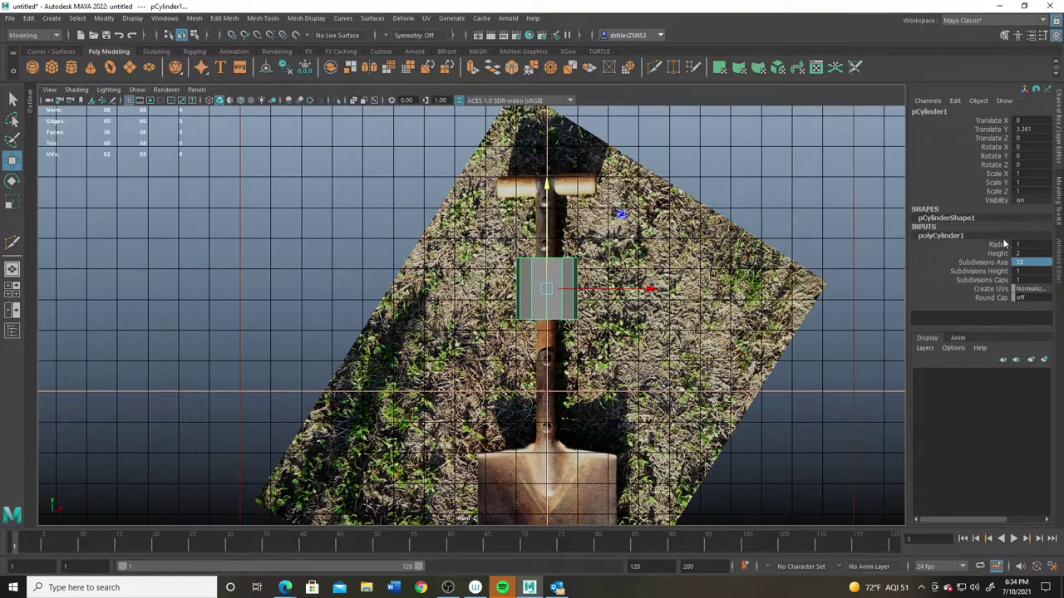
- Set the cylinder's radius to 0.31 and shift it to about -0.029 in X to match the shaft
left_click(997, 244)
middle_click_drag(794, 330, 779, 332)
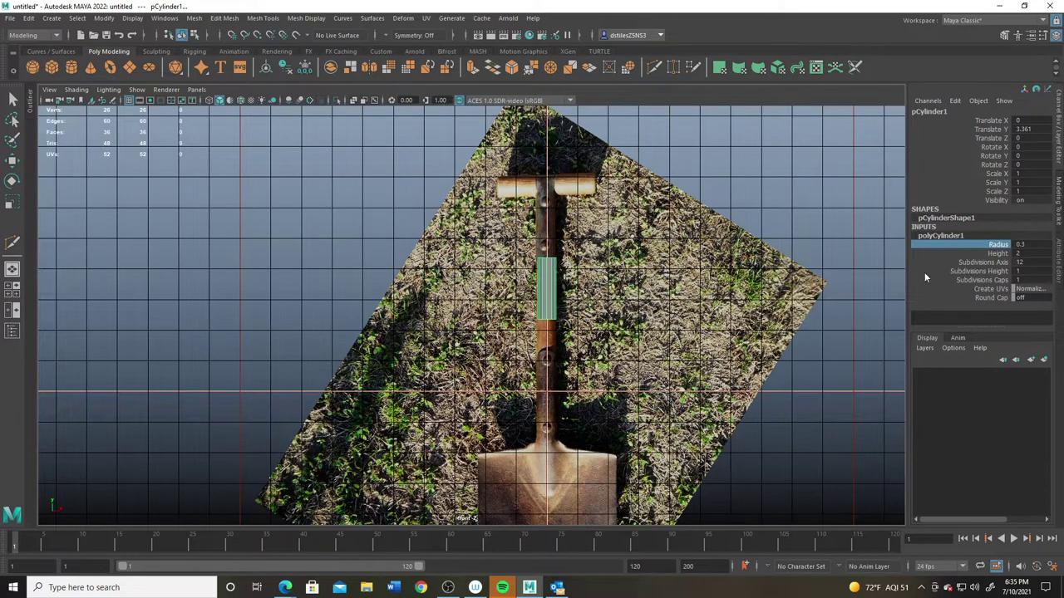
scroll(358, 271, "up", 5)
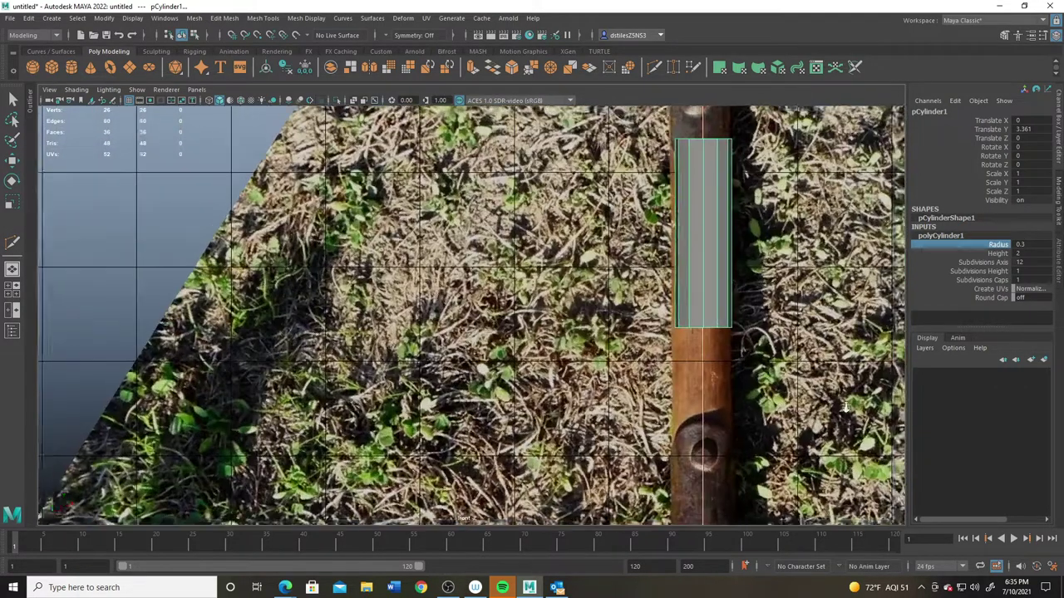
key("w")
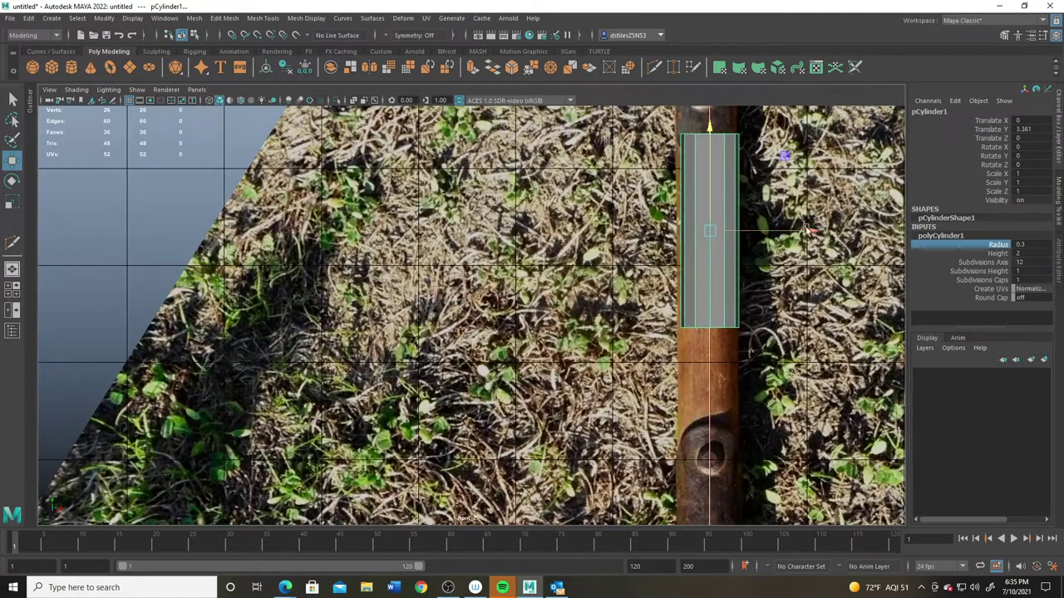
left_click_drag(806, 230, 811, 233)
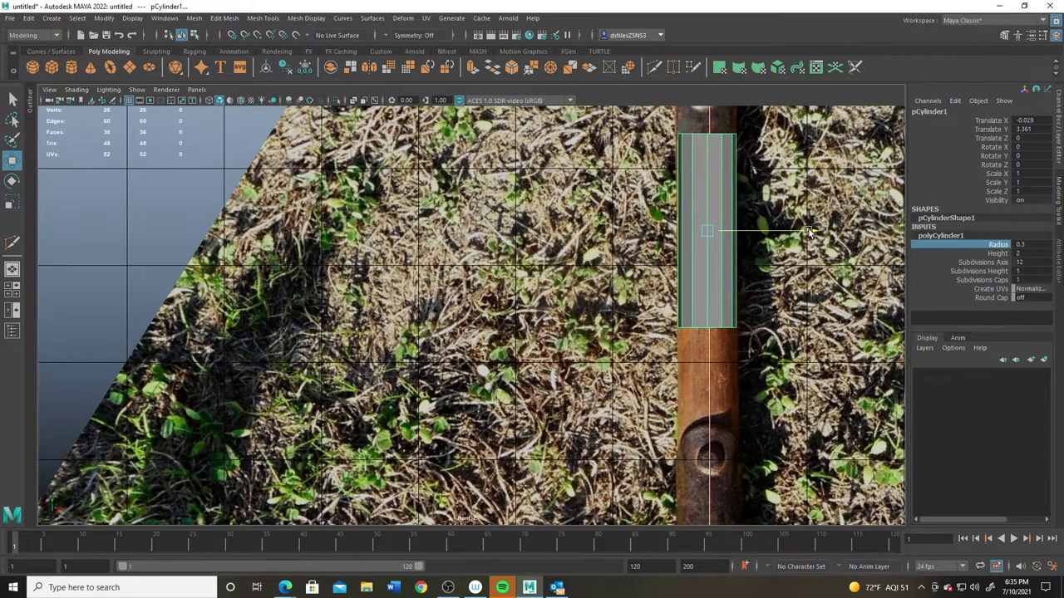
double_click(1020, 244)
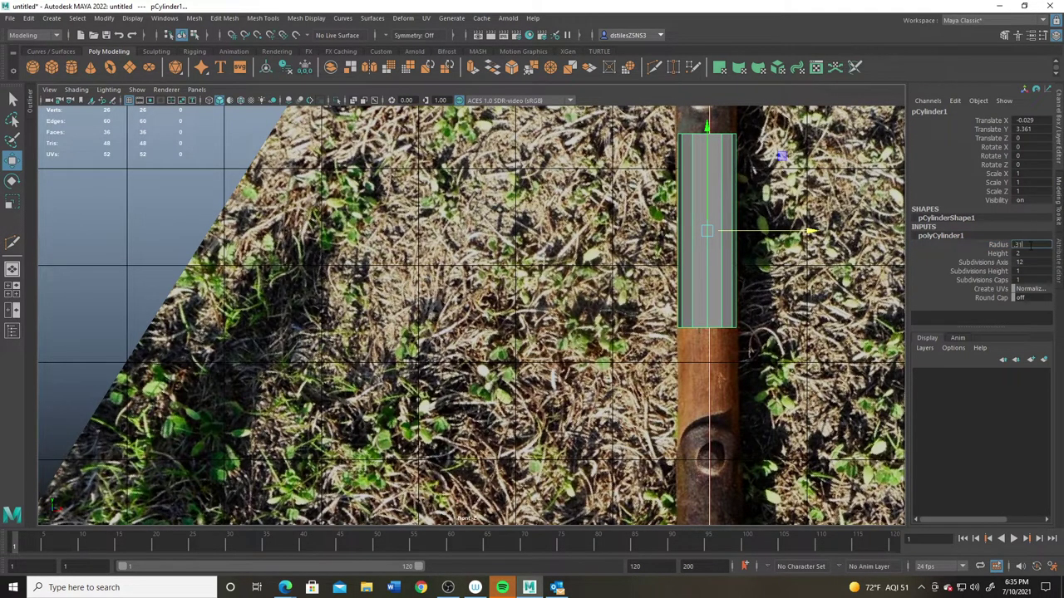
type(".31")
key("Return")
- Set the cylinder's height to 7 and lower it to about 2.91 in Y, with its upper end below the handle
scroll(756, 440, "down", 7)
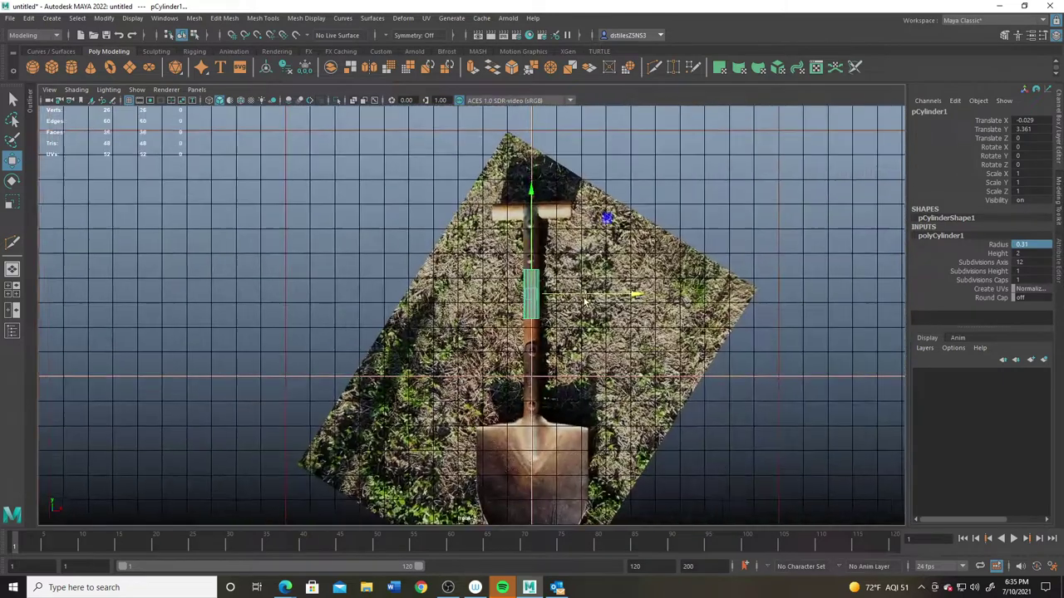
left_click(998, 253)
middle_click_drag(731, 318, 752, 317)
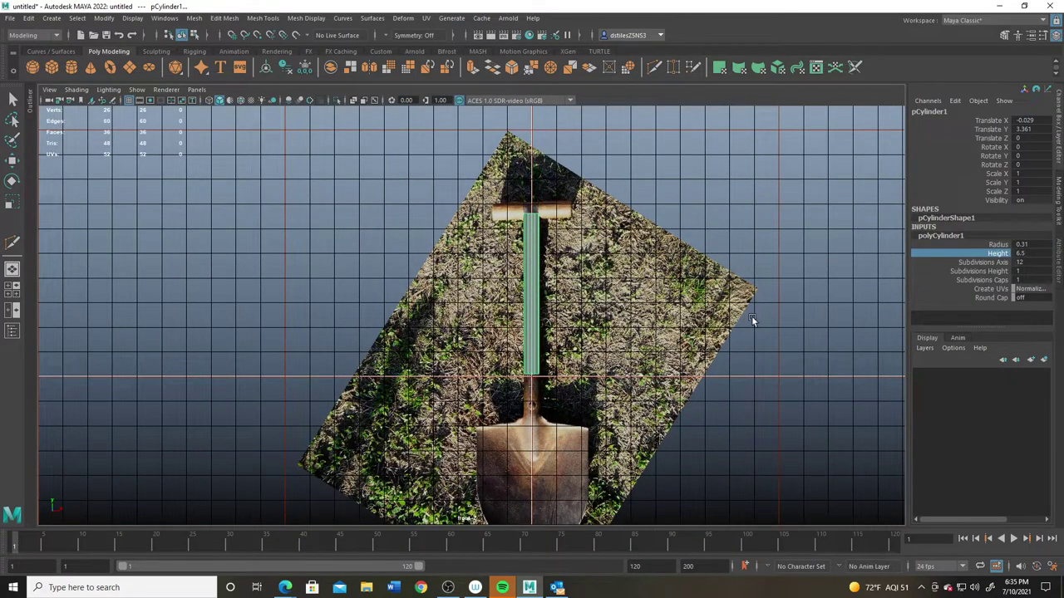
double_click(1028, 253)
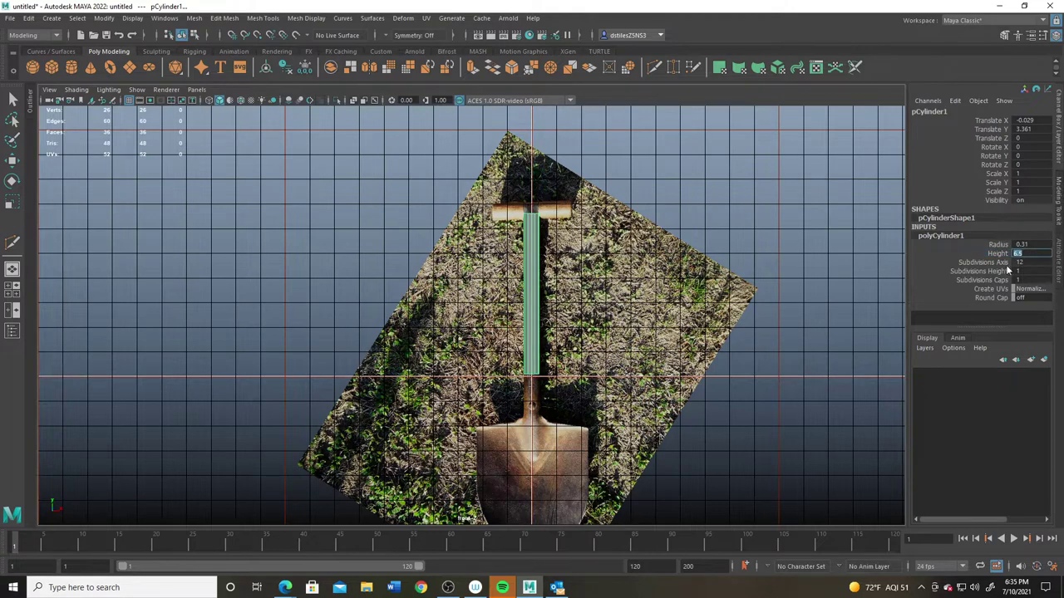
type("7")
key("Return")
key("w")
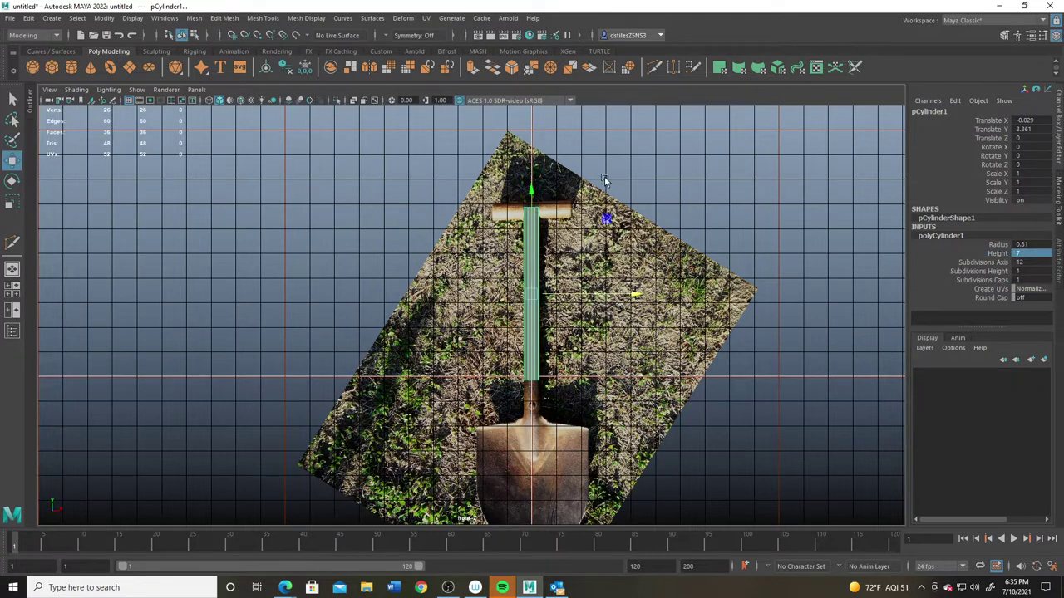
left_click_drag(533, 192, 552, 203)
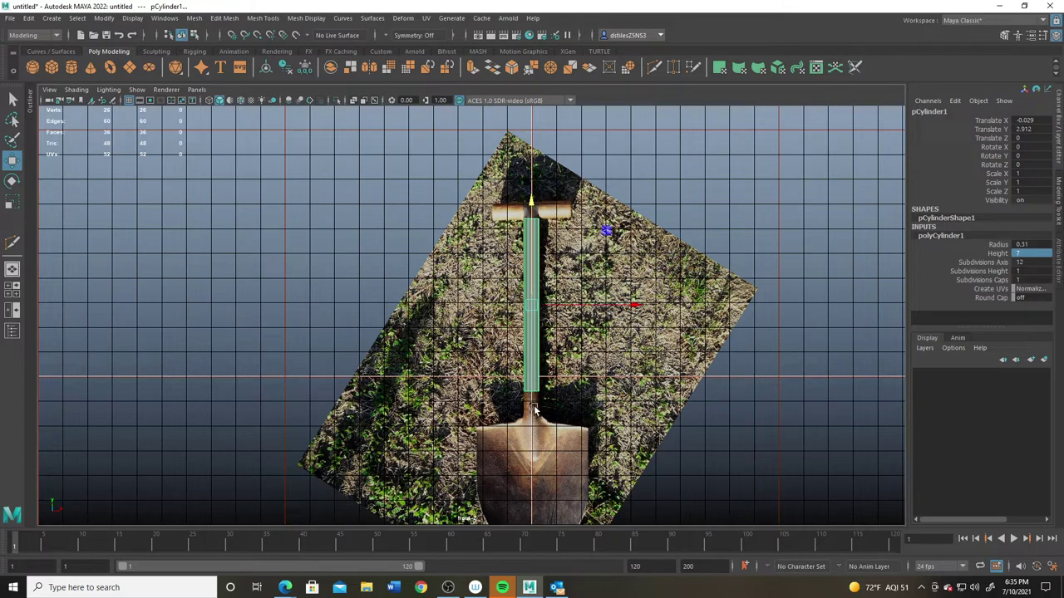
- Lengthen the shaft cylinder to a height of 7.5 and lower it to about 2.67 in Y
type("8")
key("Return")
left_click_drag(533, 201, 535, 208)
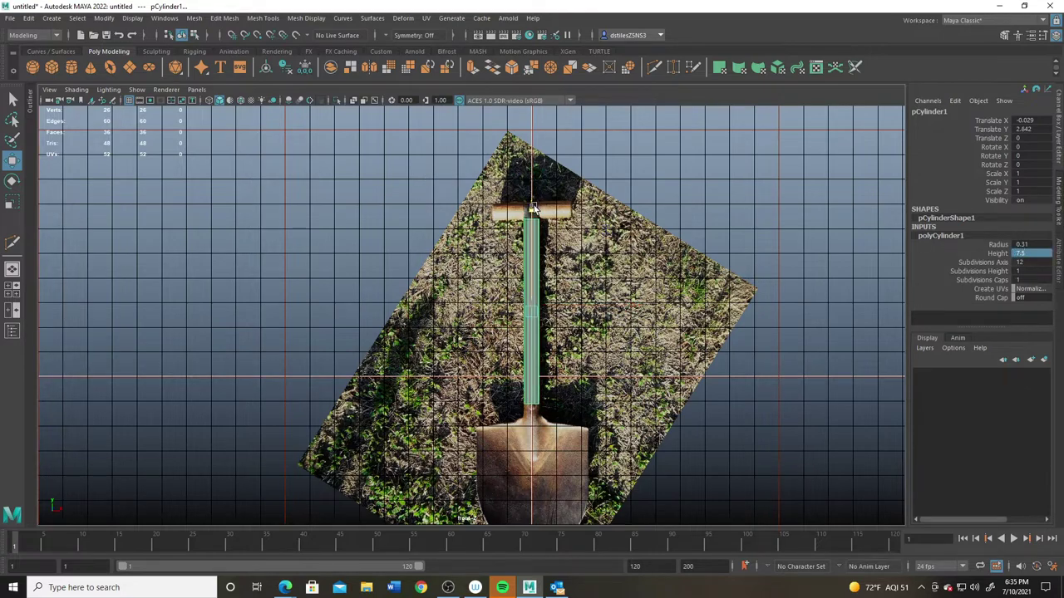
scroll(623, 364, "up", 3)
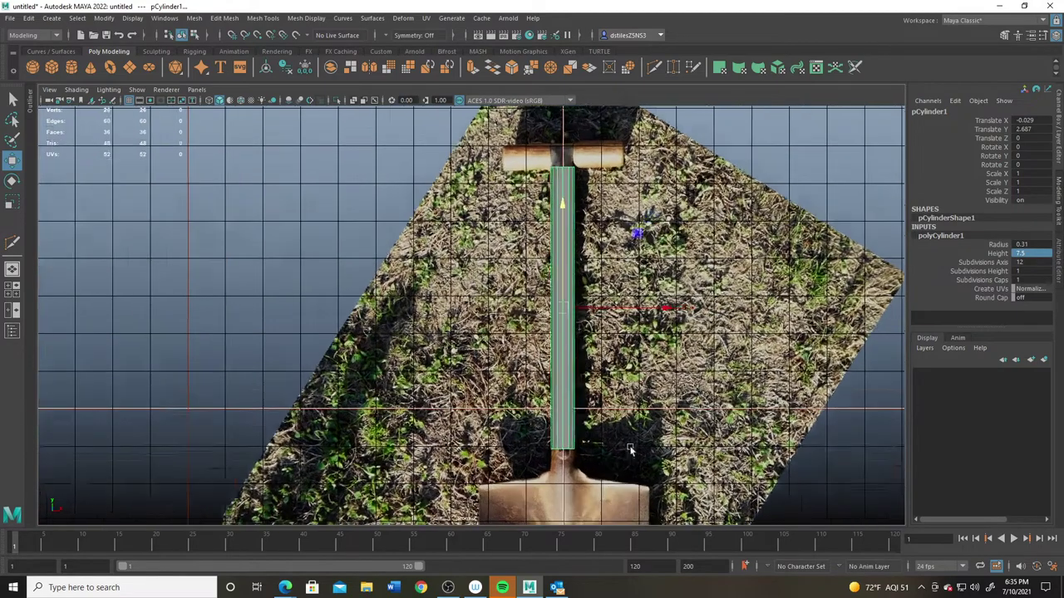
scroll(600, 344, "up", 4)
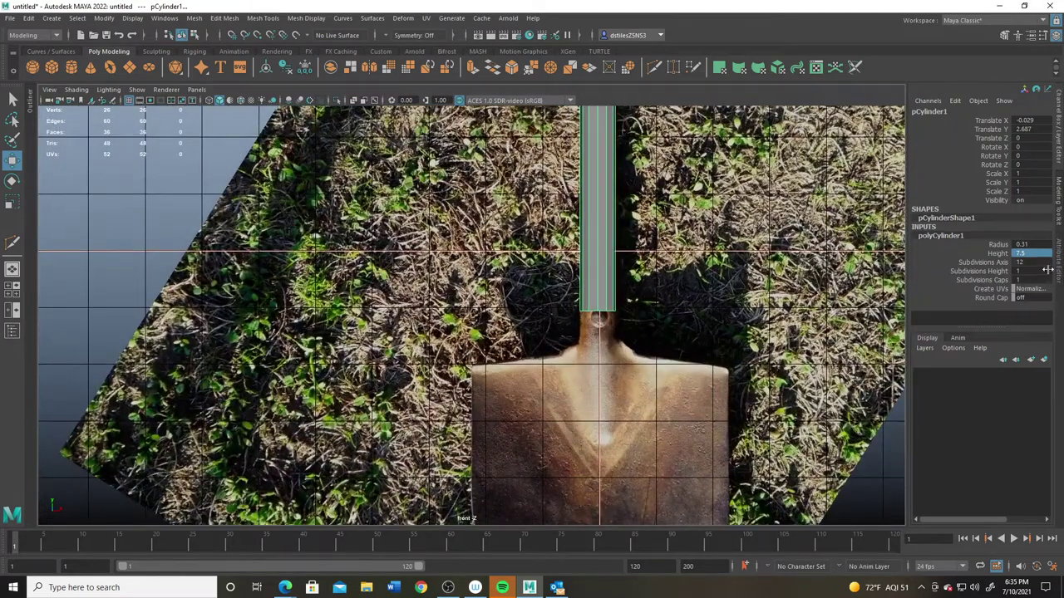
- Increase the shaft cylinder's height to 8 and move it down to about 2.47 in Y
double_click(1038, 254)
type("8")
key("Return")
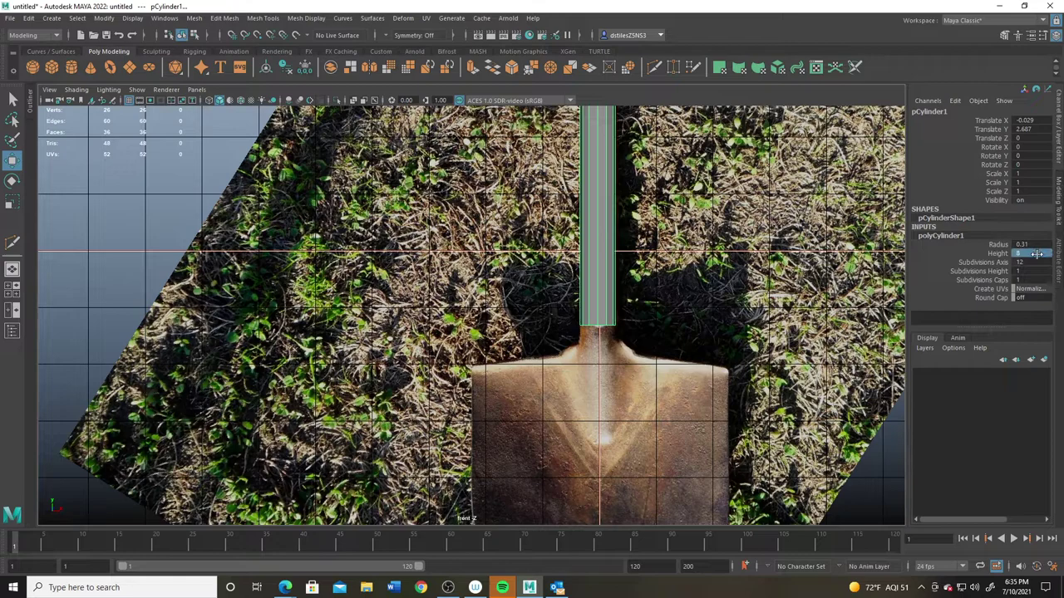
scroll(627, 342, "down", 3)
middle_click_drag(627, 339, 614, 486, "alt")
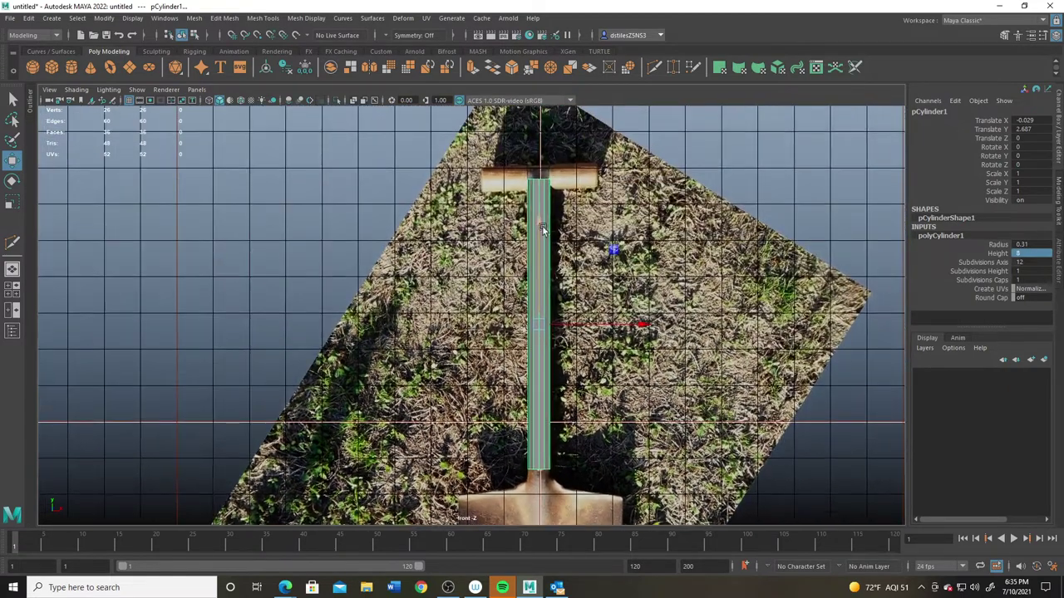
mouse_move(542, 223)
left_mouse_down()
mouse_move(543, 239)
mouse_move(546, 231)
left_mouse_up()
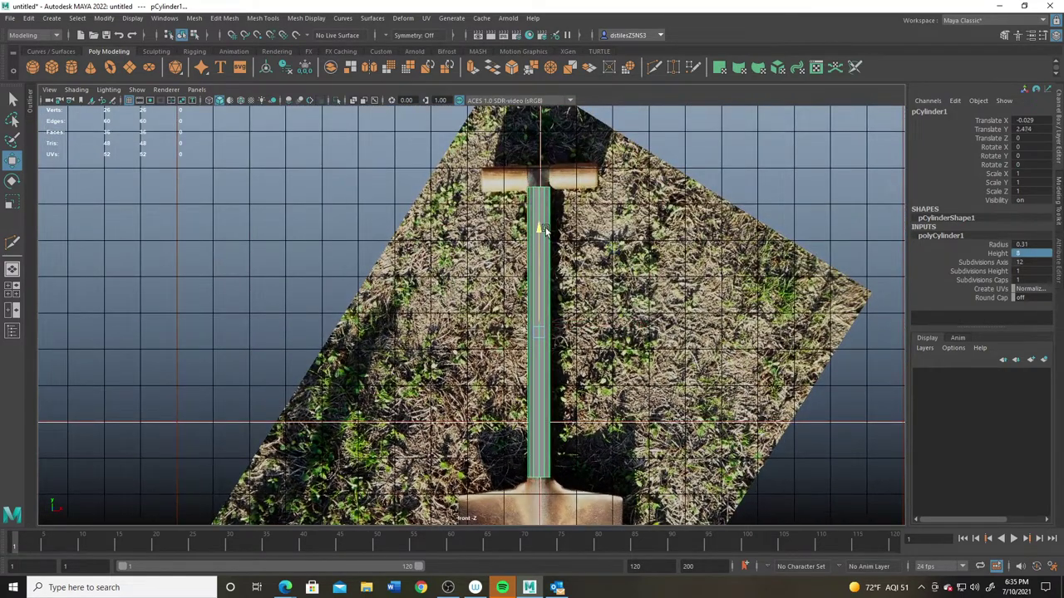
middle_click_drag(546, 366, 566, 284, "alt")
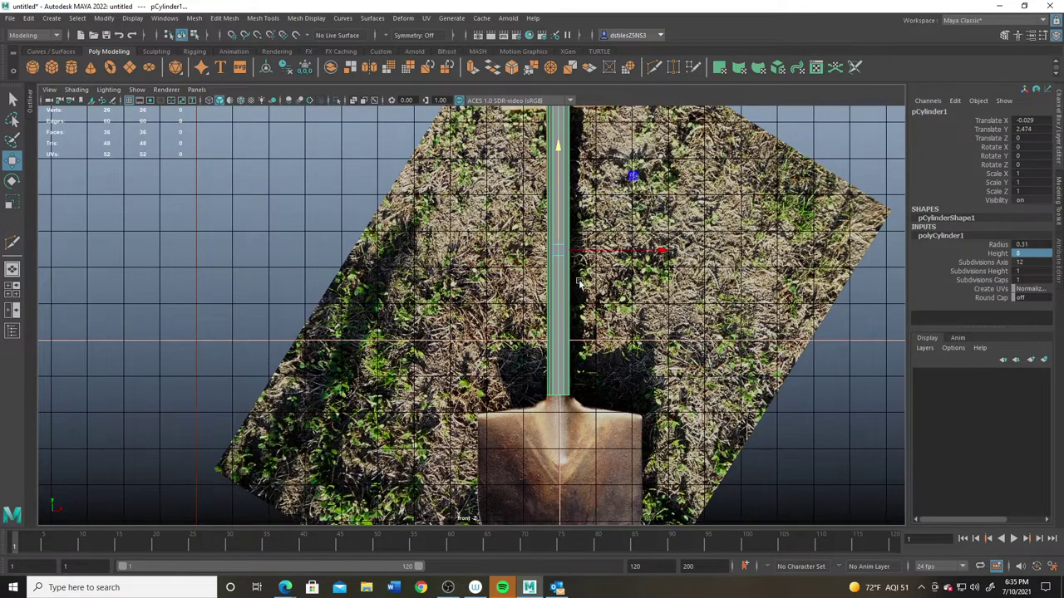
- Set the shaft cylinder's height to 8.3 and position it at about 2.34 in Y, spanning from the grip to the blade
double_click(1035, 252)
type(".3")
key("Return")
middle_click_drag(582, 297, 577, 351, "alt")
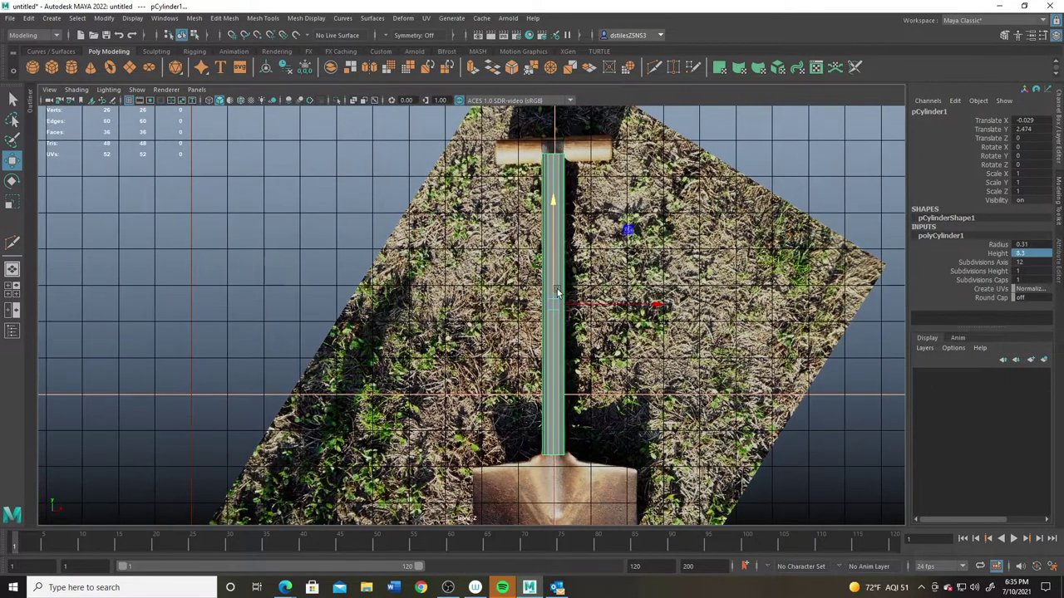
mouse_move(555, 199)
left_mouse_down()
mouse_move(556, 217)
mouse_move(555, 205)
left_mouse_up()
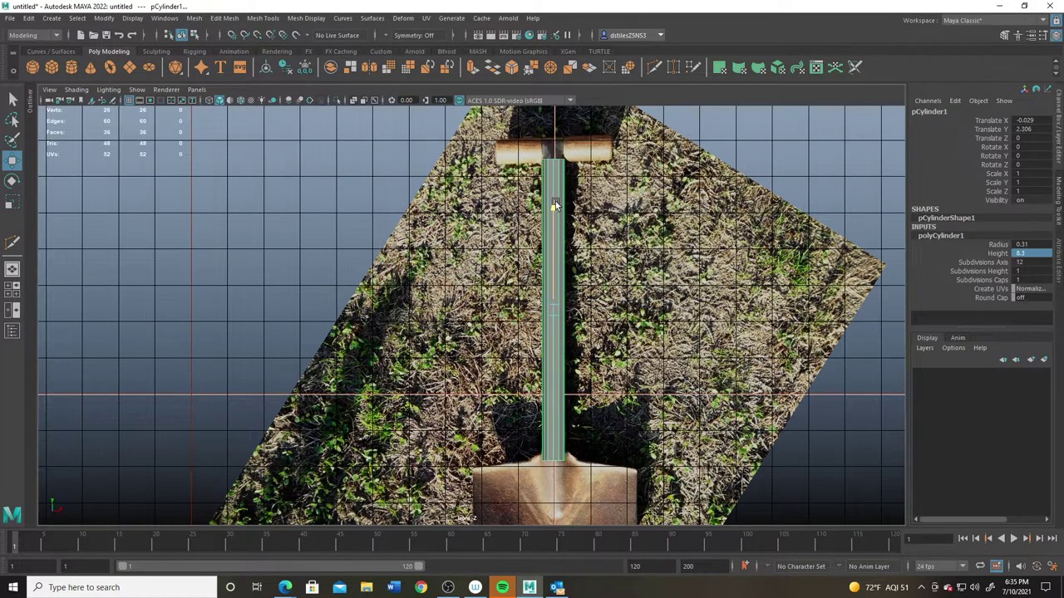
middle_click_drag(555, 191, 551, 279, "alt")
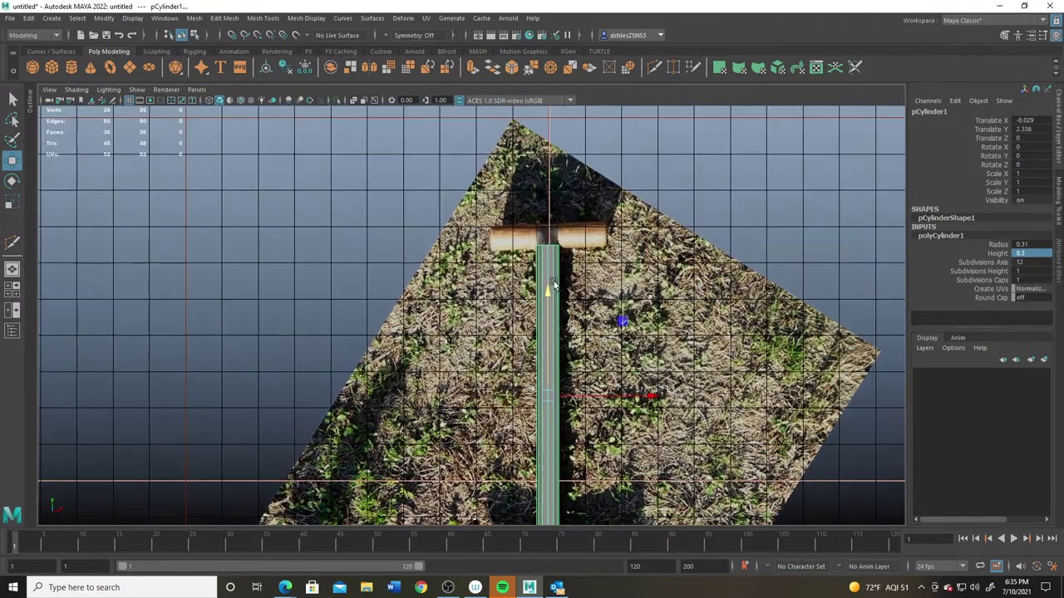
right_click_drag(551, 284, 578, 343, "alt")
middle_click_drag(578, 343, 566, 246, "alt")
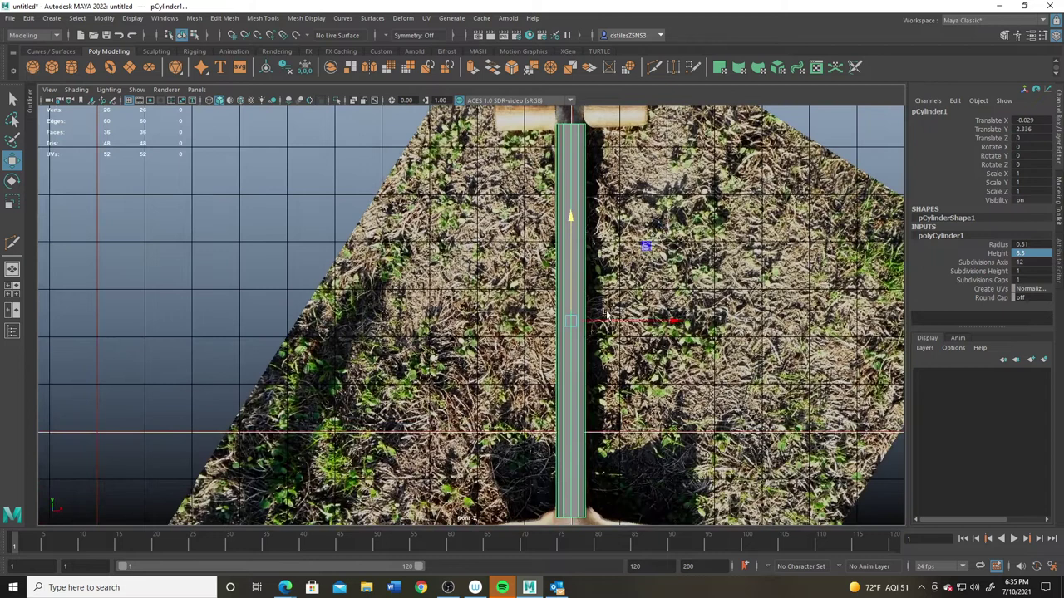
- Duplicate the shaft cylinder and set the copy's Z rotation to 90 degrees
key("e")
key("ctrl+d")
mouse_move(607, 226)
left_mouse_down()
mouse_move(632, 274)
mouse_move(613, 241)
left_mouse_up()
double_click(1035, 164)
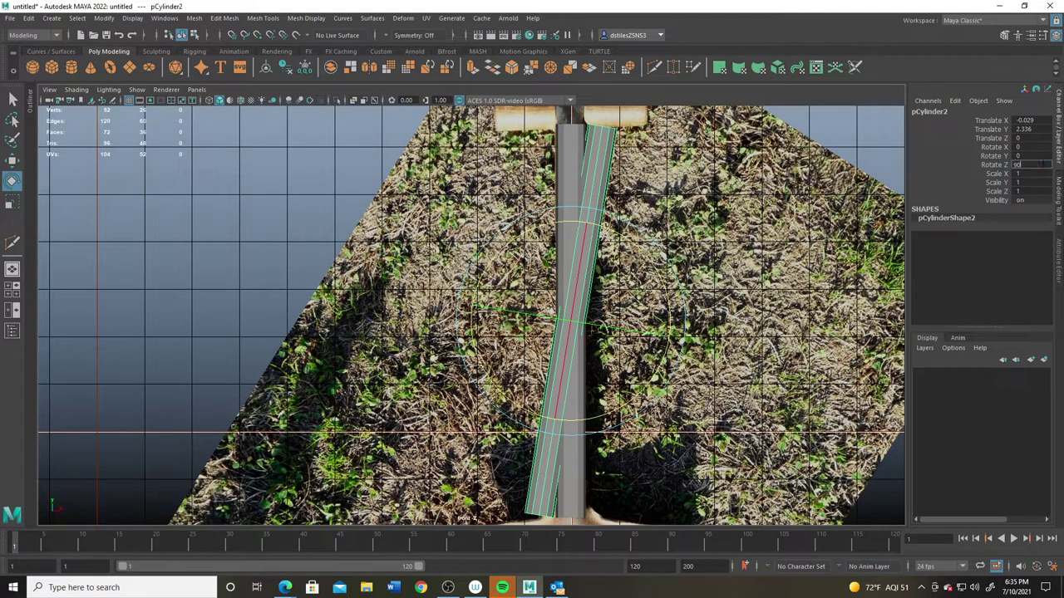
type("90")
key("Return")
- Raise the horizontal cylinder to about 6.7 in Y, over the shovel's T-grip
middle_click_drag(581, 211, 557, 285, "alt")
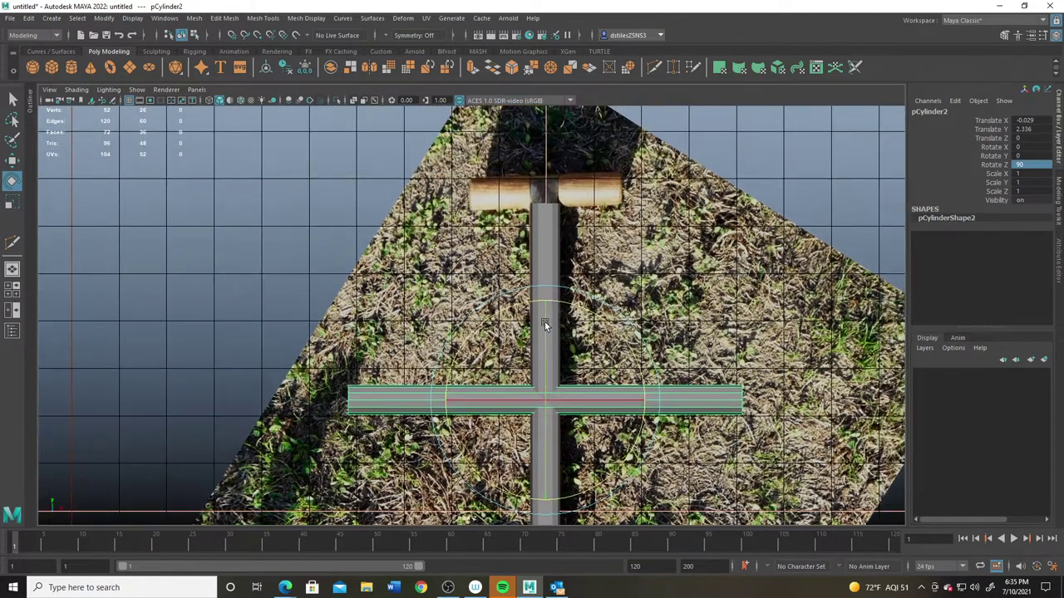
key("w")
left_click_drag(545, 301, 572, 91)
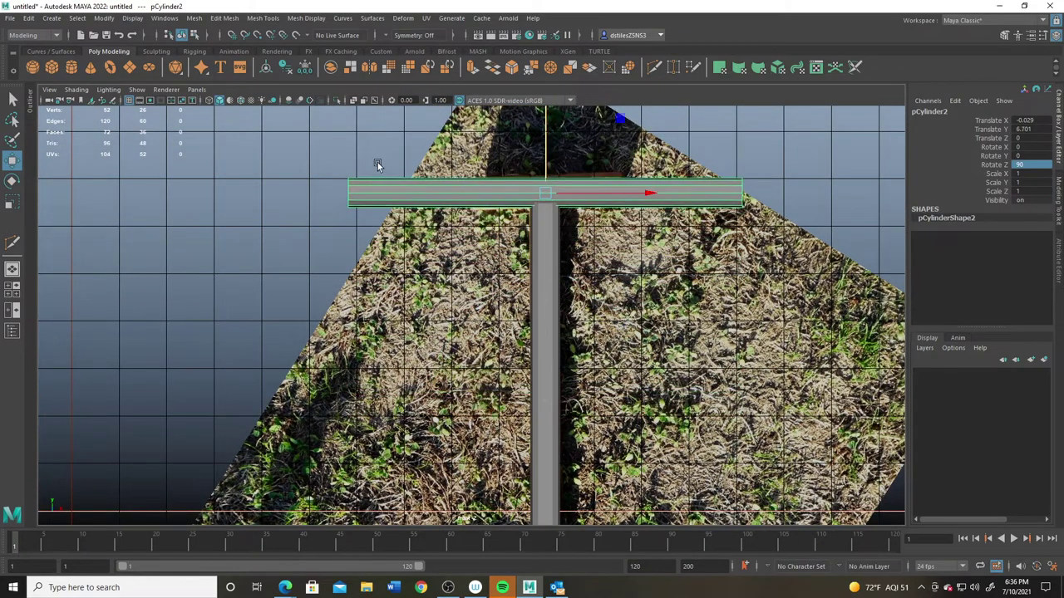
- Try rotating the reference image plane to about 56 degrees in Z to align the photographed shovel with the cylinders
scroll(477, 229, "up", 1)
middle_click_drag(484, 234, 411, 334, "alt")
scroll(470, 327, "up", 2)
scroll(425, 411, "up", 2)
left_click_drag(299, 165, 367, 210)
key("e")
scroll(518, 287, "down", 8)
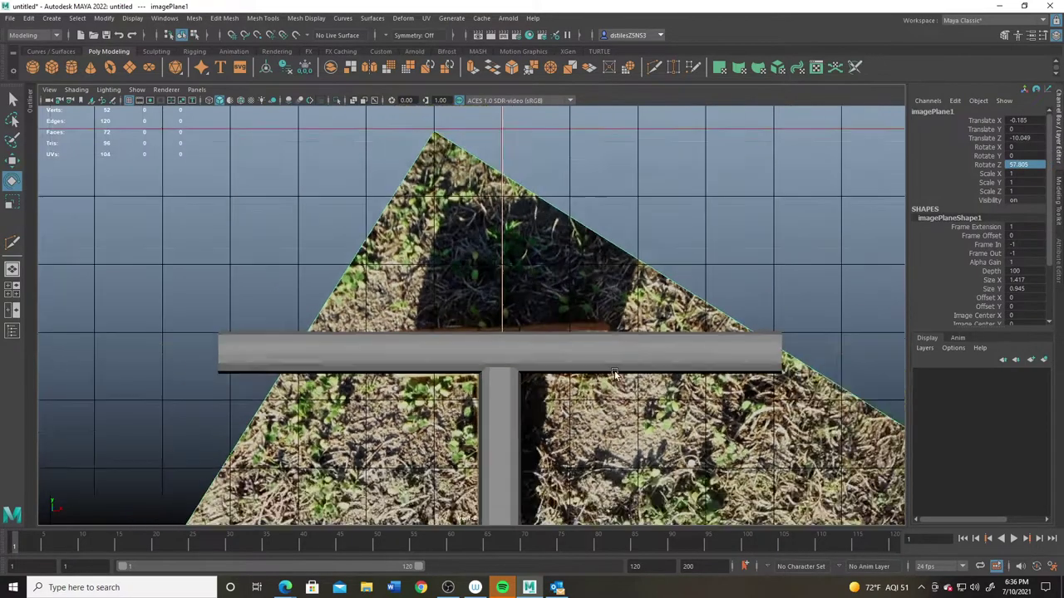
middle_click_drag(511, 393, 517, 366, "alt")
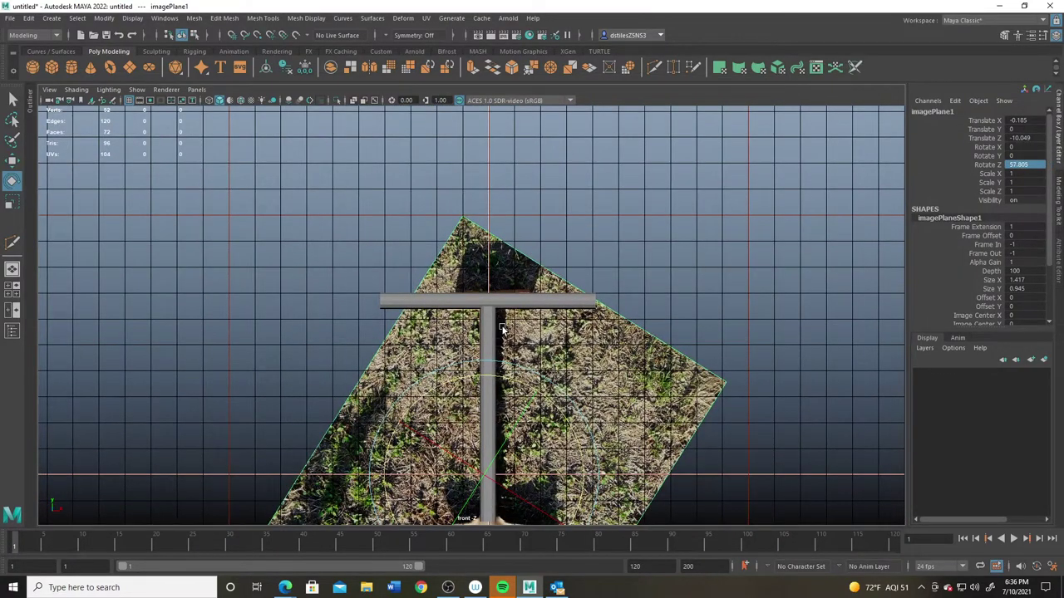
scroll(566, 353, "up", 4)
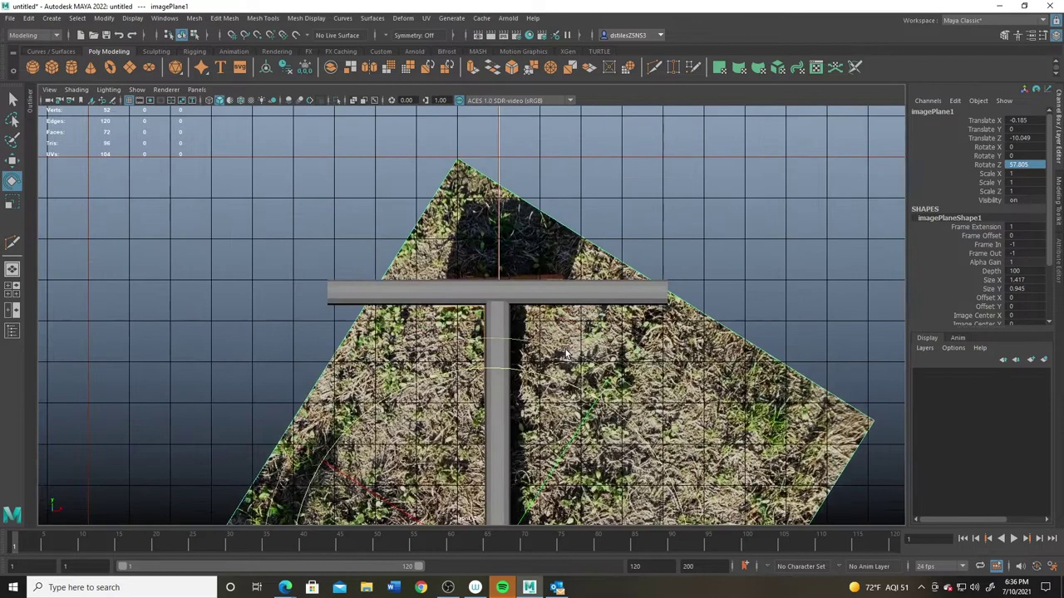
left_click_drag(566, 353, 572, 356)
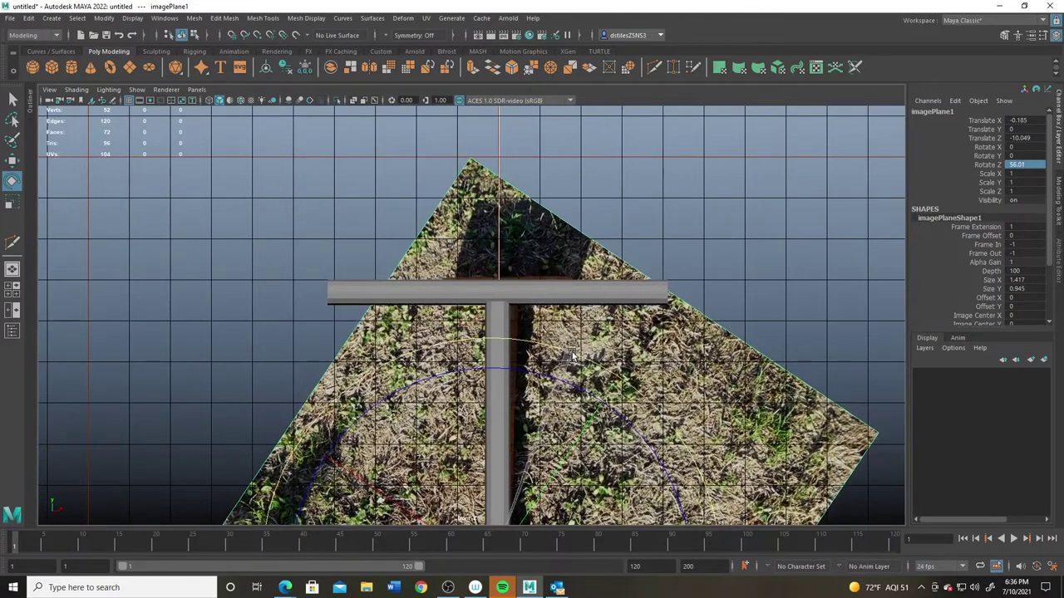
middle_click_drag(489, 389, 501, 250, "alt")
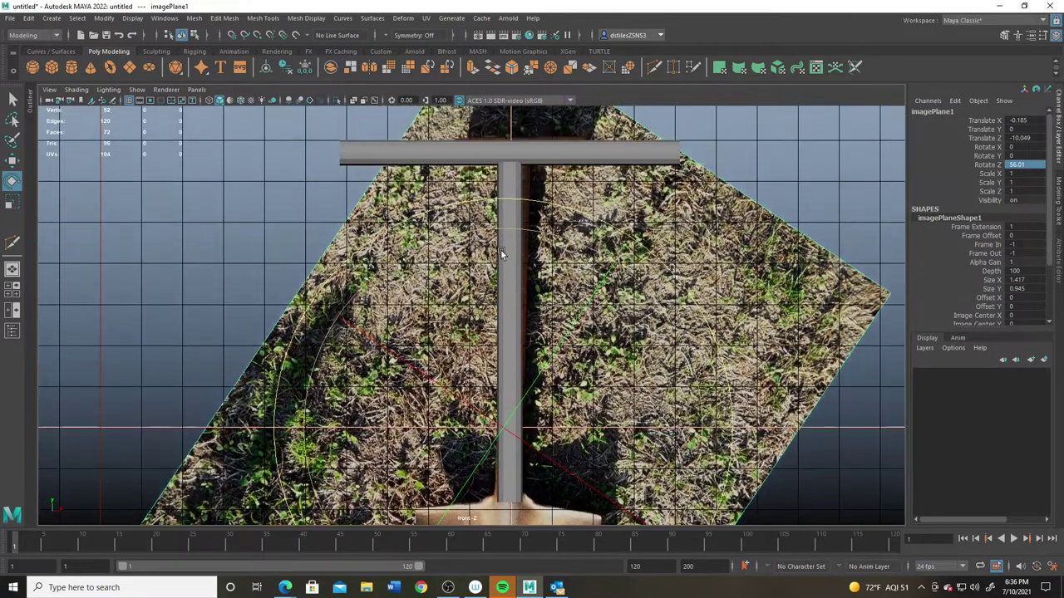
left_click(513, 176)
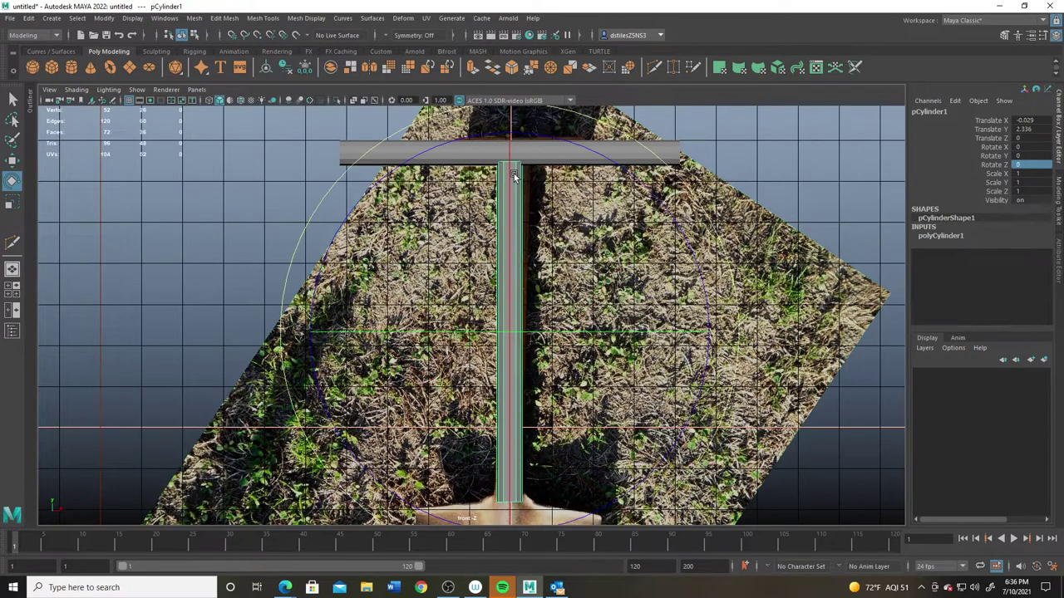
left_click(615, 210)
middle_click_drag(578, 177, 578, 319, "alt")
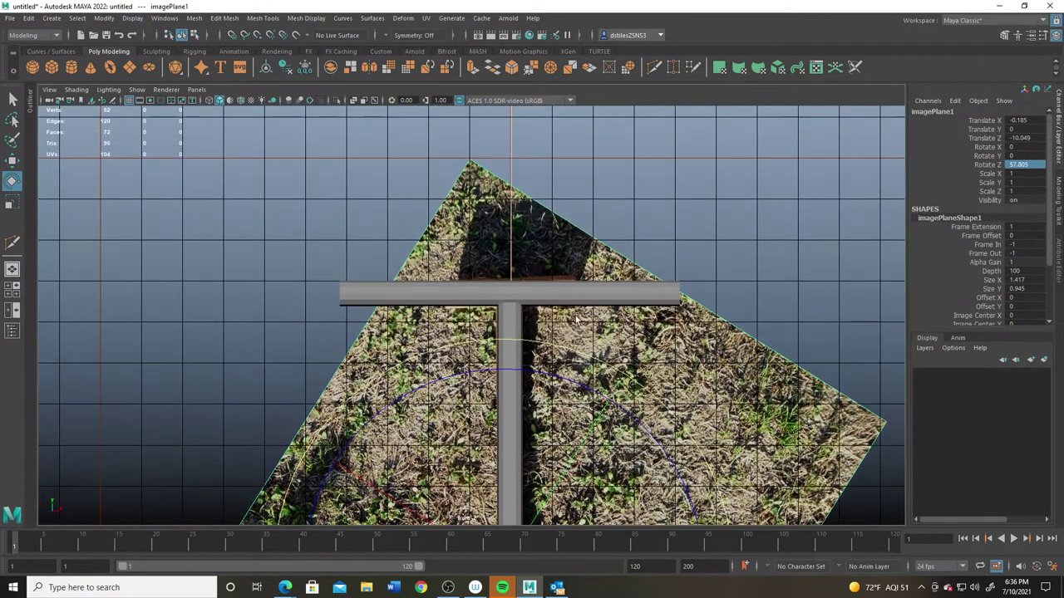
- Shorten the horizontal grip cylinder by scaling it to about 0.39 in Y, matching the photographed grip's width
scroll(578, 319, "up", 4)
left_click(684, 285)
key("r")
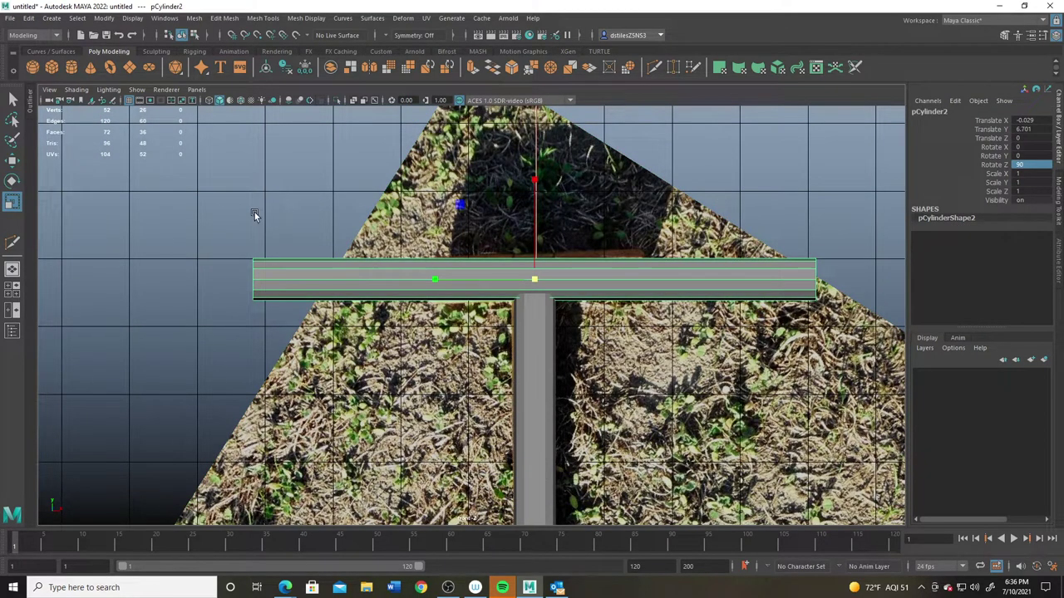
left_click_drag(436, 282, 497, 295)
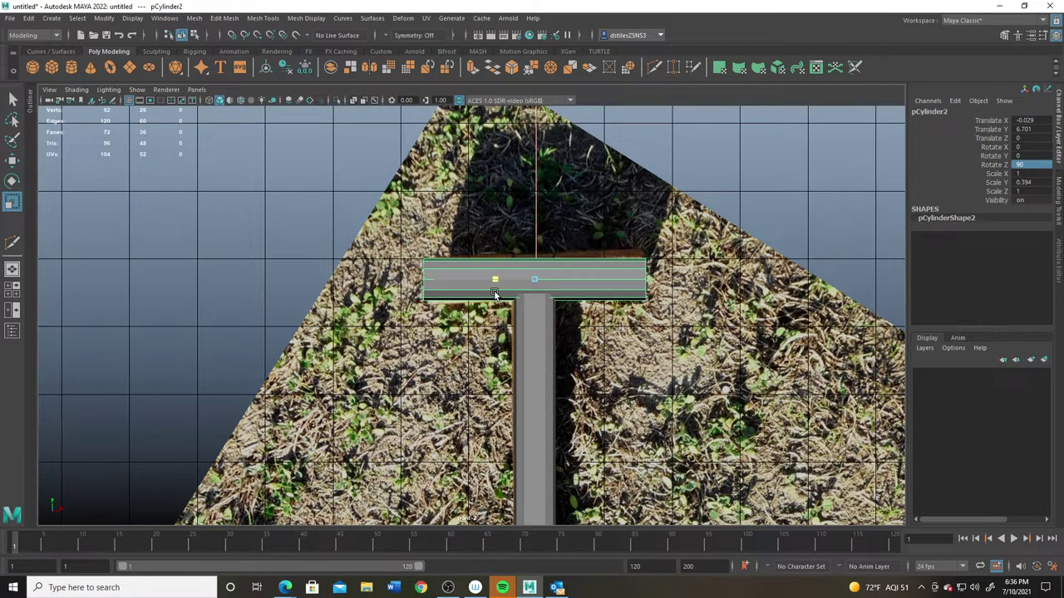
- Insert two edge loops around the grip cylinder, matching the joints of the shovel's central metal collar in the photo
scroll(586, 286, "up", 4)
middle_click_drag(597, 276, 555, 393, "alt")
scroll(562, 381, "up", 3)
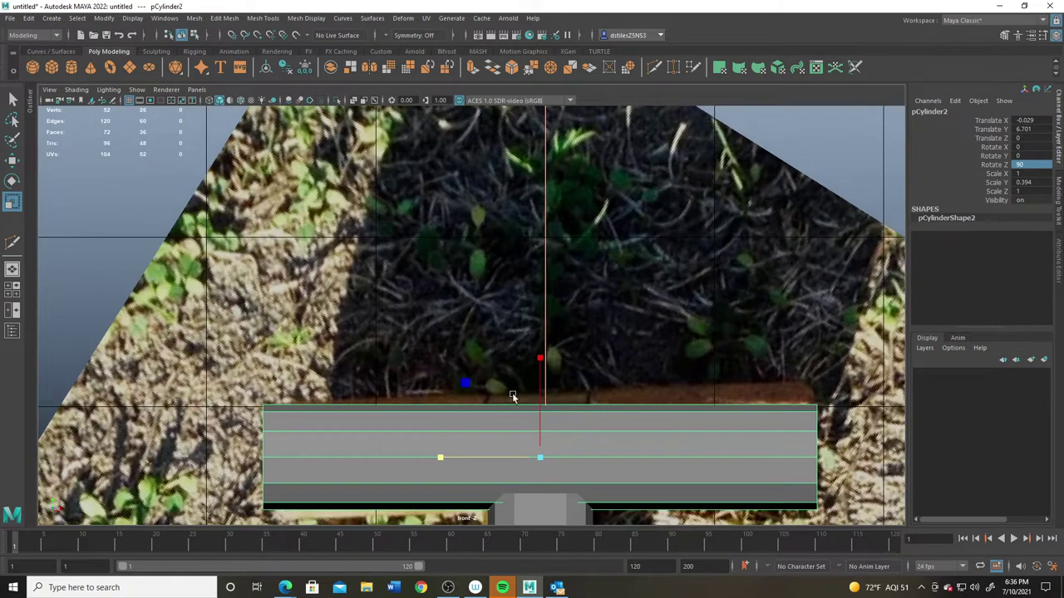
middle_click_drag(519, 436, 459, 317, "alt")
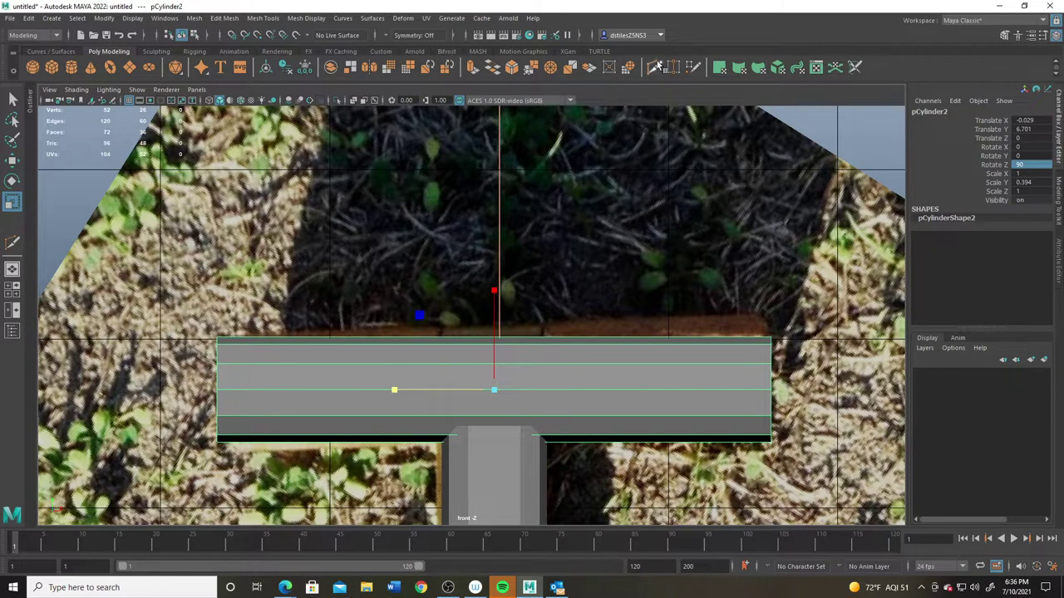
key("y")
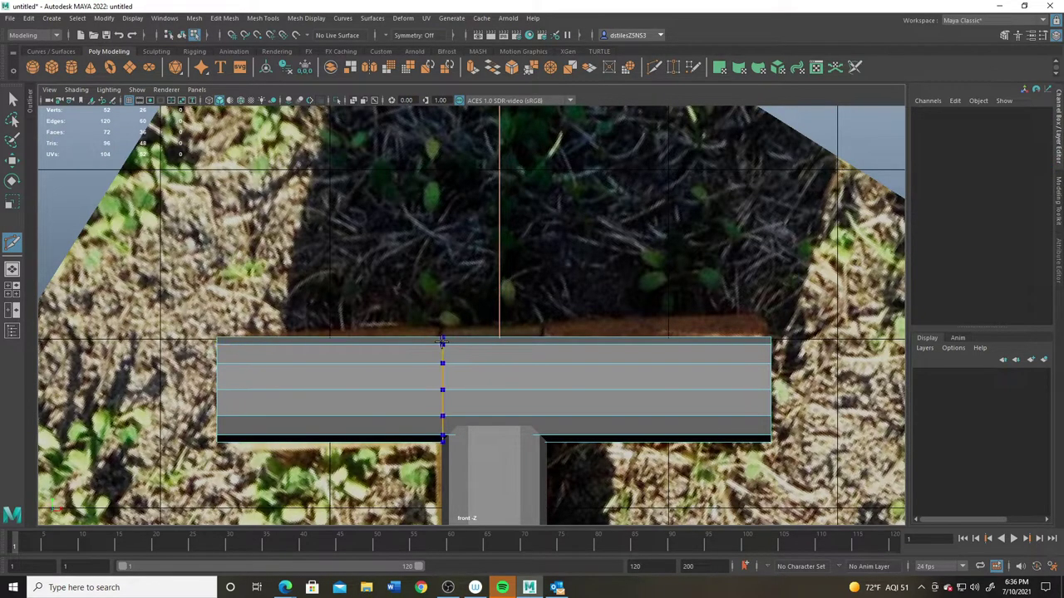
left_click(442, 341, "ctrl")
left_click(542, 341, "ctrl")
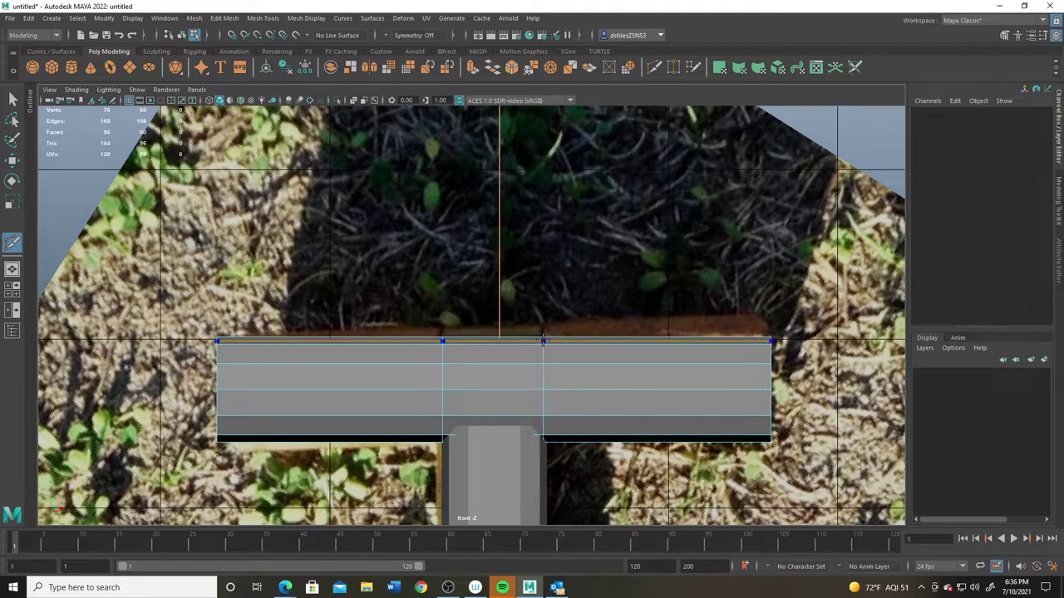
- Extrude the ring of faces between the grip's two edge loops and scale it slightly inward to form a recessed band
key("q")
right_click_drag(513, 353, 511, 312)
left_click_drag(482, 308, 508, 446)
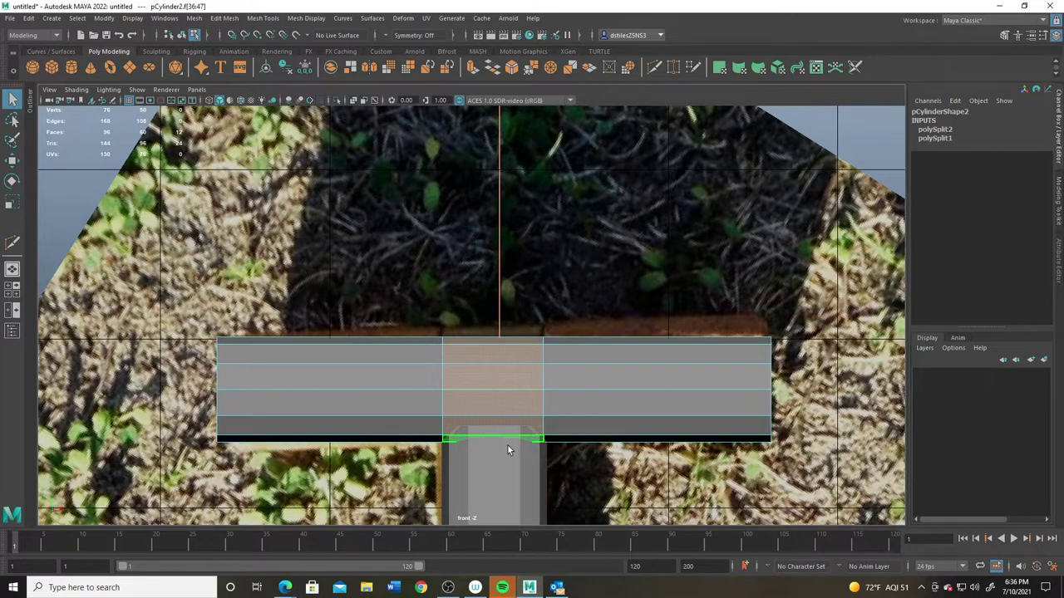
key("r")
key("space")
key("space")
scroll(532, 263, "up", 1)
middle_click_drag(493, 266, 468, 418, "alt")
right_click_drag(469, 417, 679, 457, "alt")
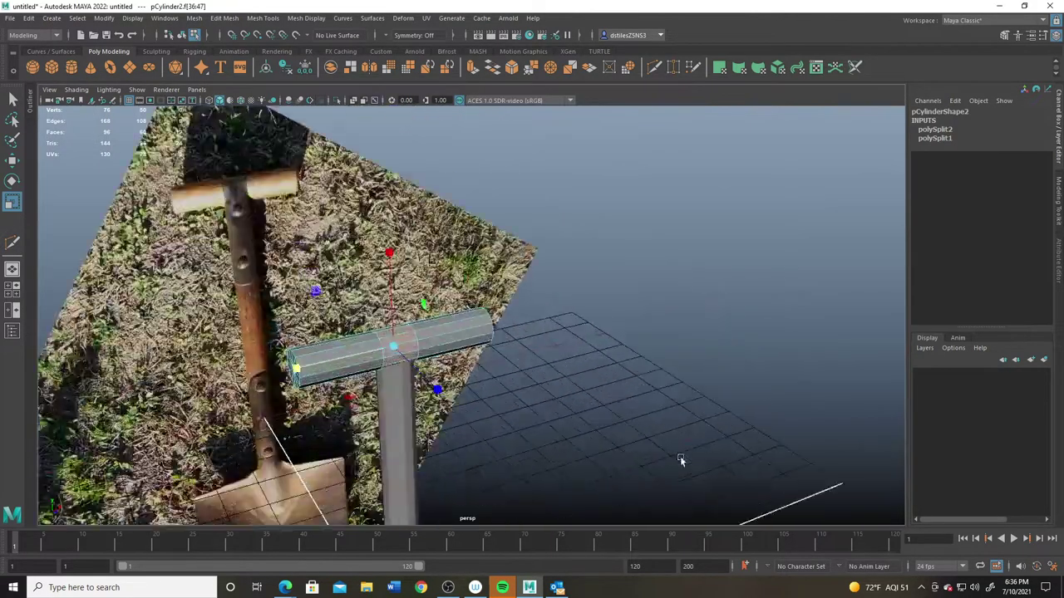
left_click_drag(680, 459, 540, 349, "alt")
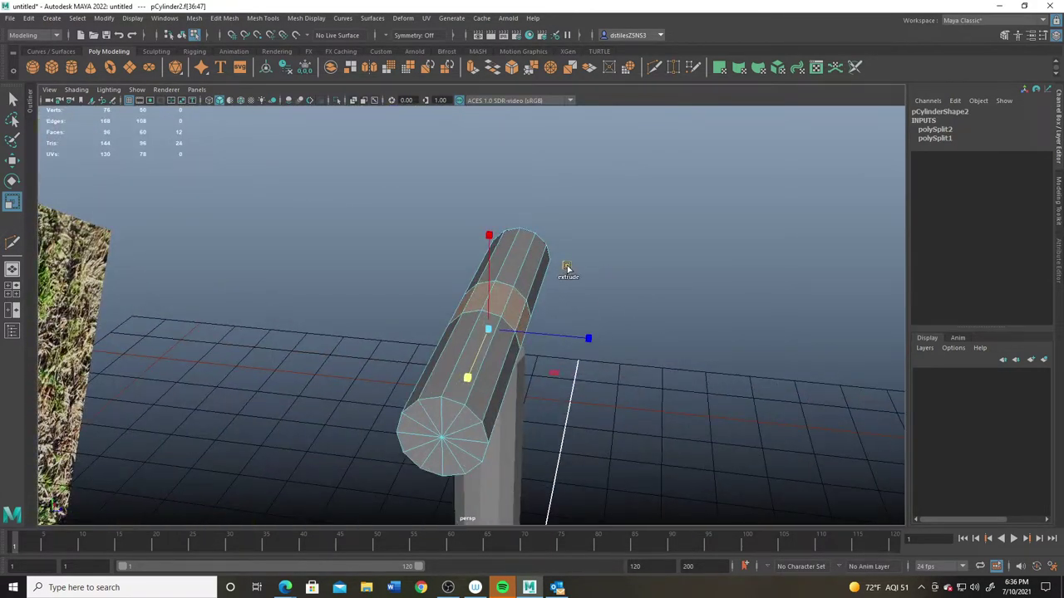
key("ctrl")
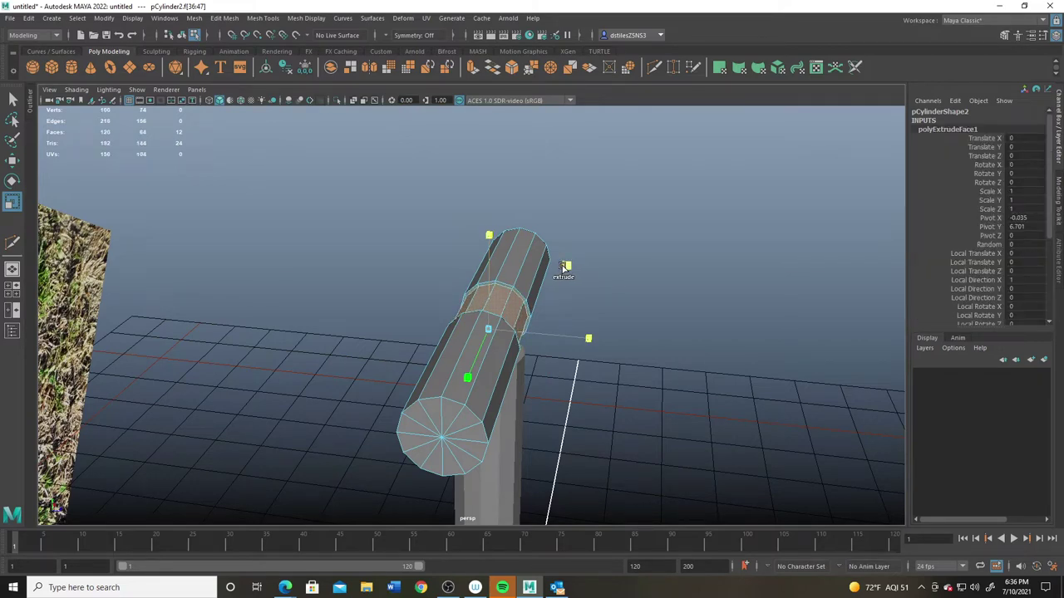
- Extrude the recessed band's faces again, narrow them slightly along the grip's length, and return to object mode
left_click_drag(563, 267, 369, 375, "alt")
key("ctrl+e")
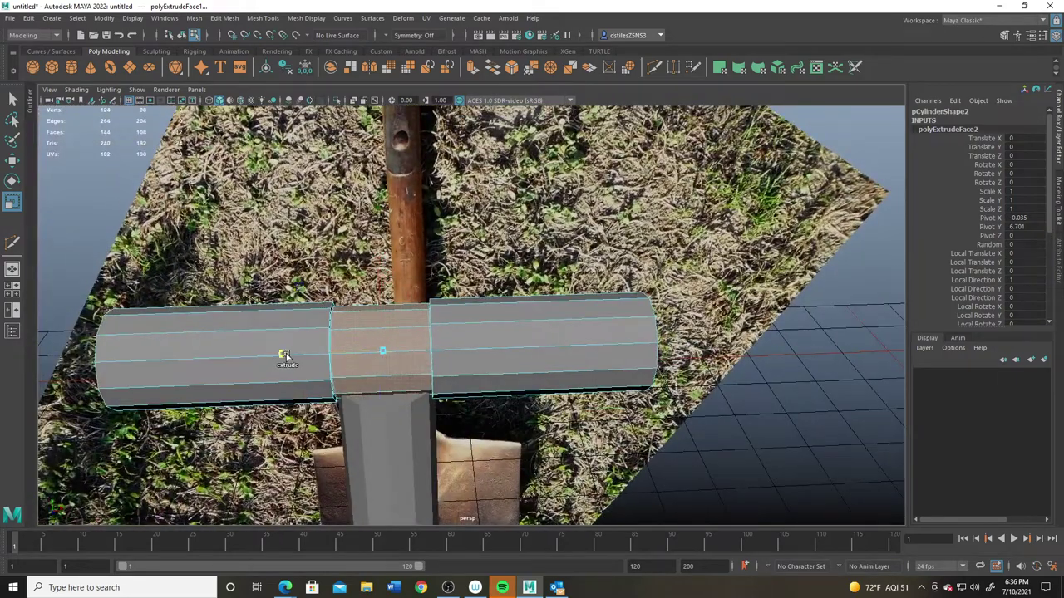
left_click(282, 354)
left_click_drag(351, 319, 406, 414, "alt")
right_click(389, 392)
right_click_drag(389, 392, 472, 266)
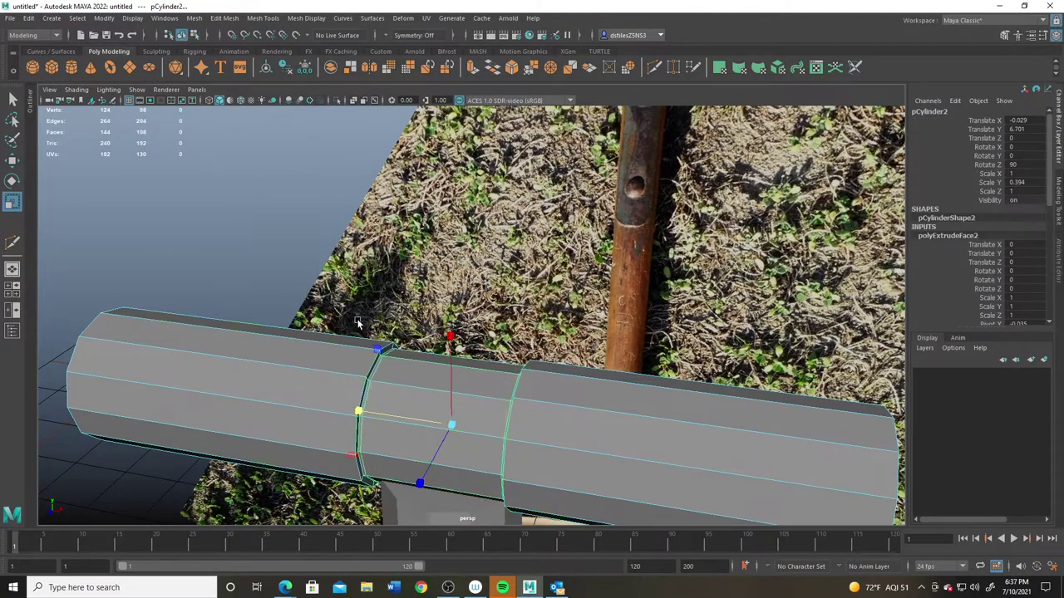
- Add a supporting edge loop on each side of the grip's recessed band and check the smoothed shape
right_click_drag(357, 322, 350, 380, "alt")
mouse_move(349, 381)
left_mouse_down("alt")
mouse_move(318, 379)
mouse_move(366, 374)
left_mouse_up("alt")
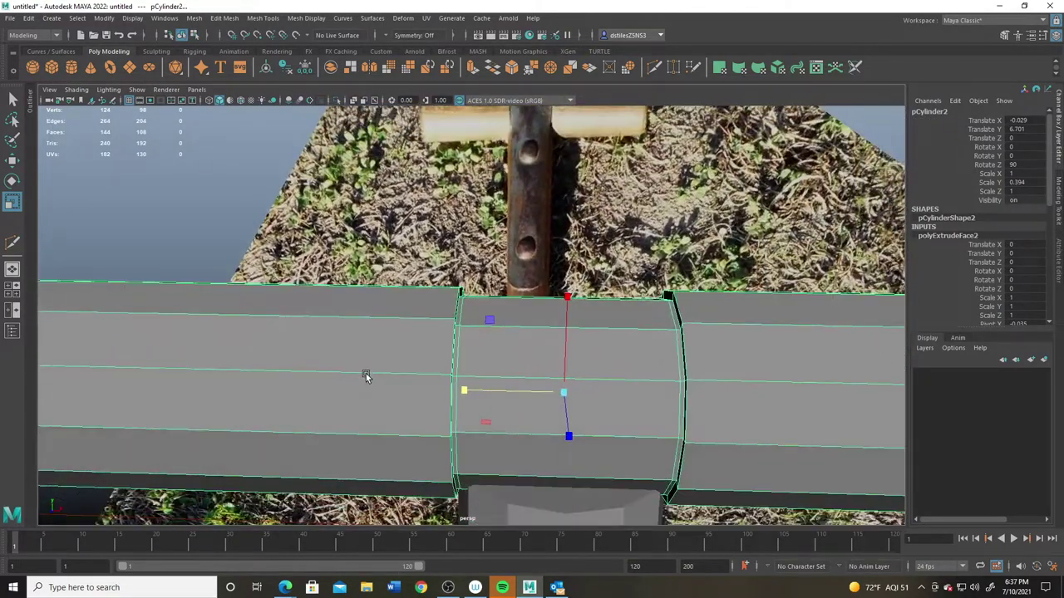
left_click(654, 68)
left_click(449, 317, "ctrl")
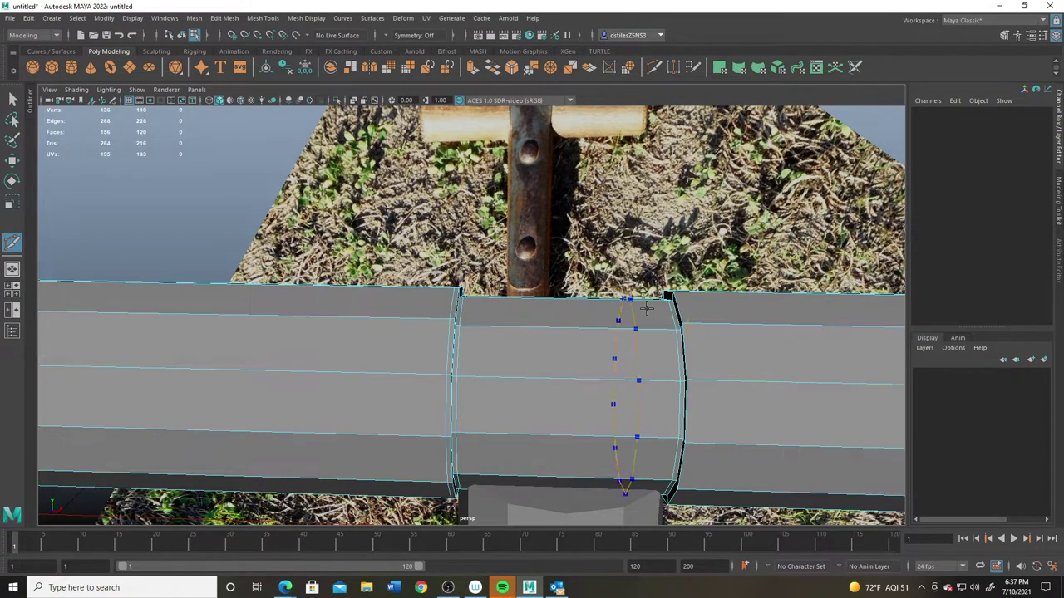
left_click(688, 317, "ctrl")
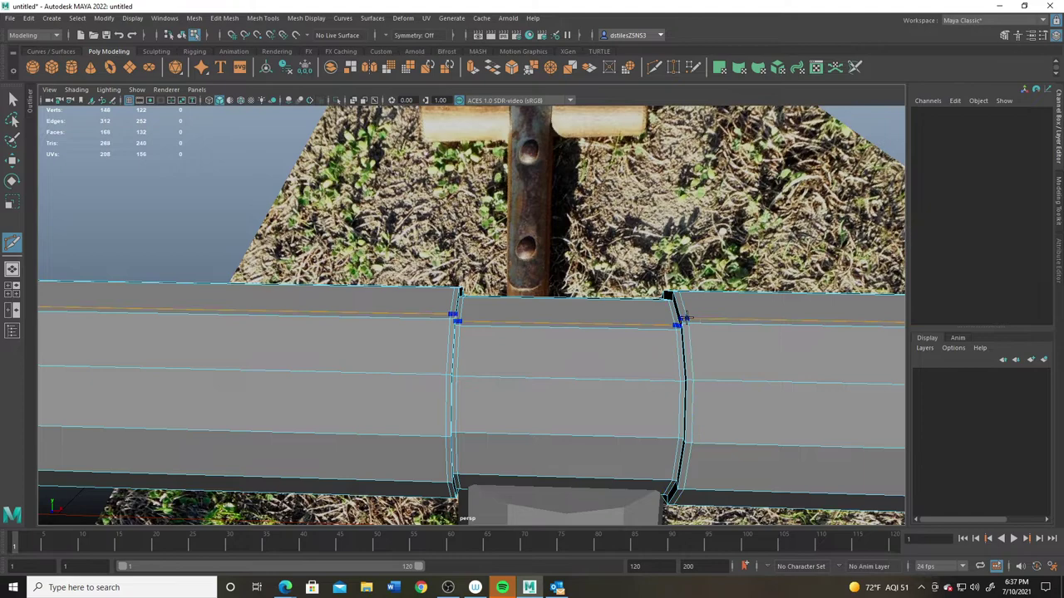
key("q")
key("F11")
key("3")
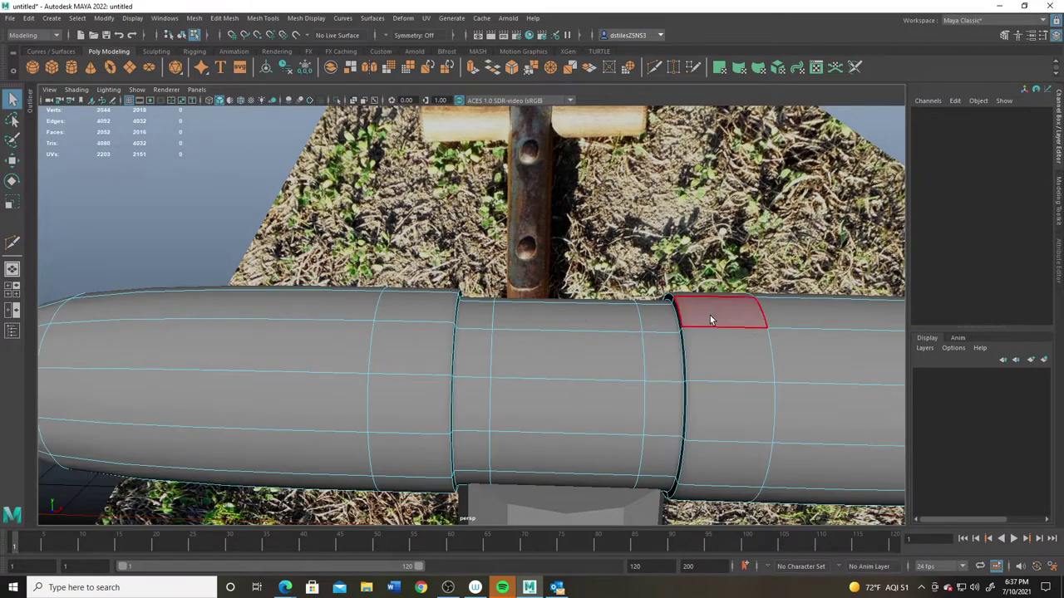
key("1")
- Bevel the edge loops around both end caps of the grip cylinder
right_click_drag(486, 372, 313, 371, "alt")
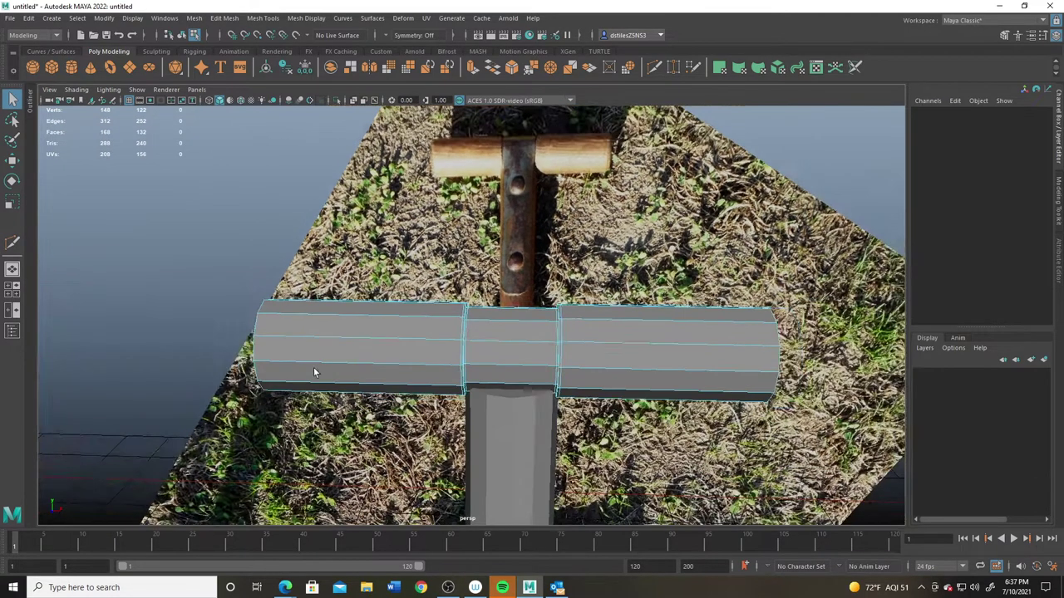
left_click_drag(313, 371, 447, 394, "alt")
right_click_drag(514, 364, 502, 231)
double_click(523, 359)
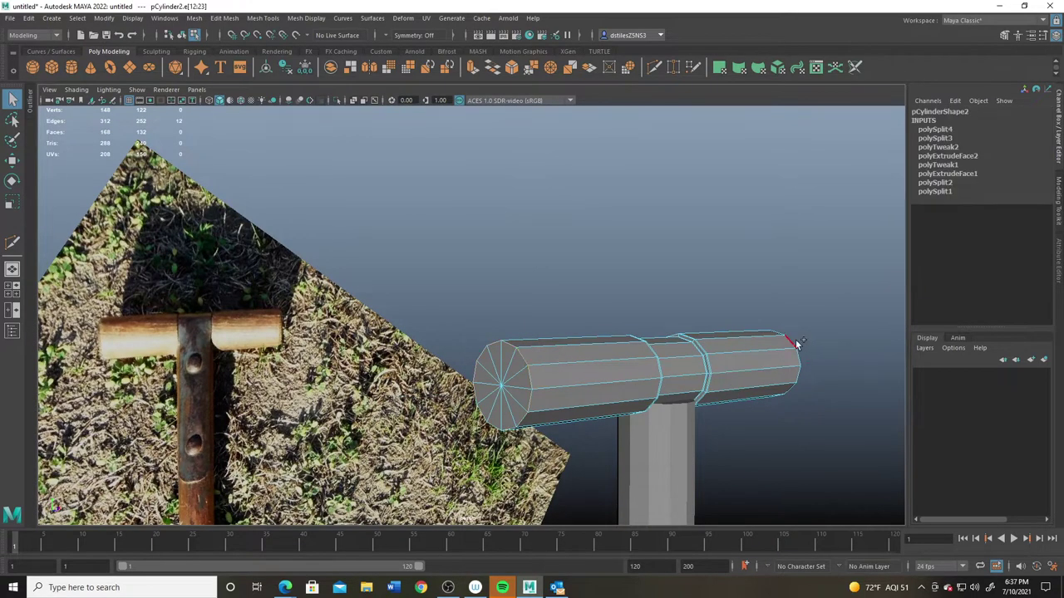
left_click(512, 67)
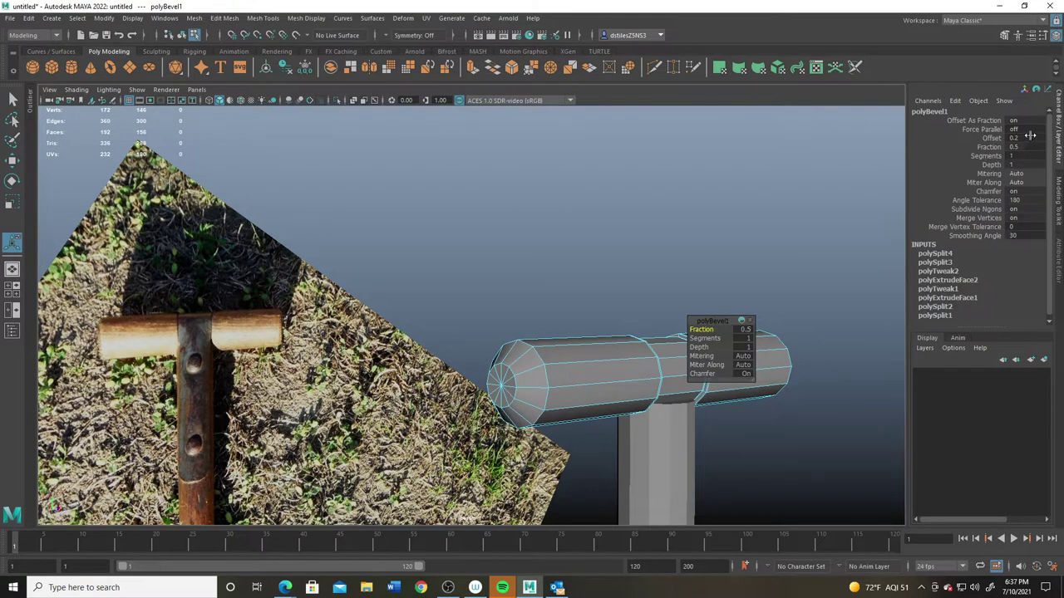
- Set the end-cap bevel's fraction to 0.1 and turn its chamfer off
left_click(1018, 148)
type("0.2")
key("Return")
left_click(1023, 147)
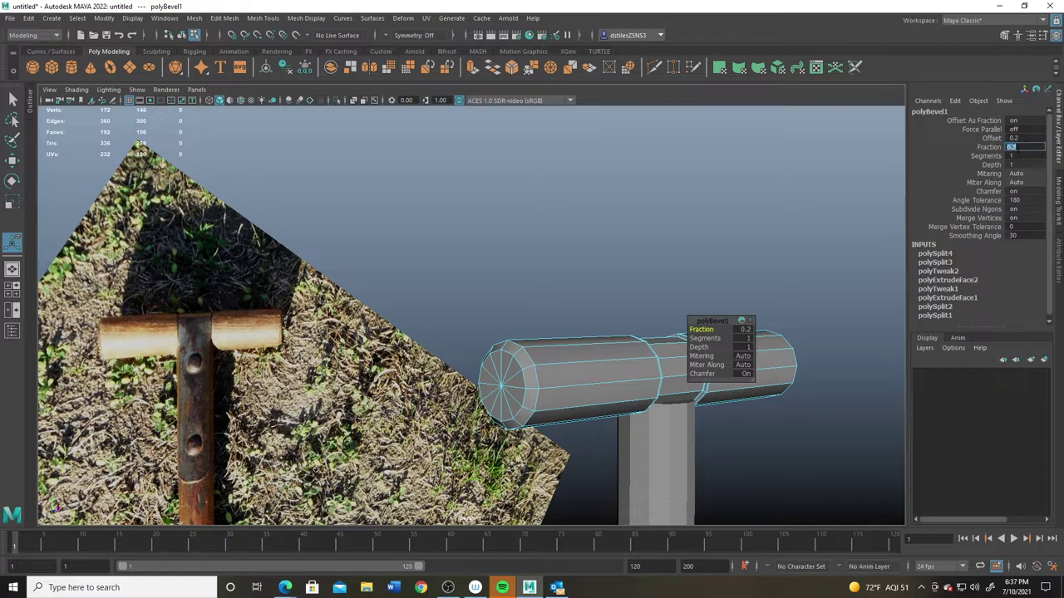
type("0.1")
key("Return")
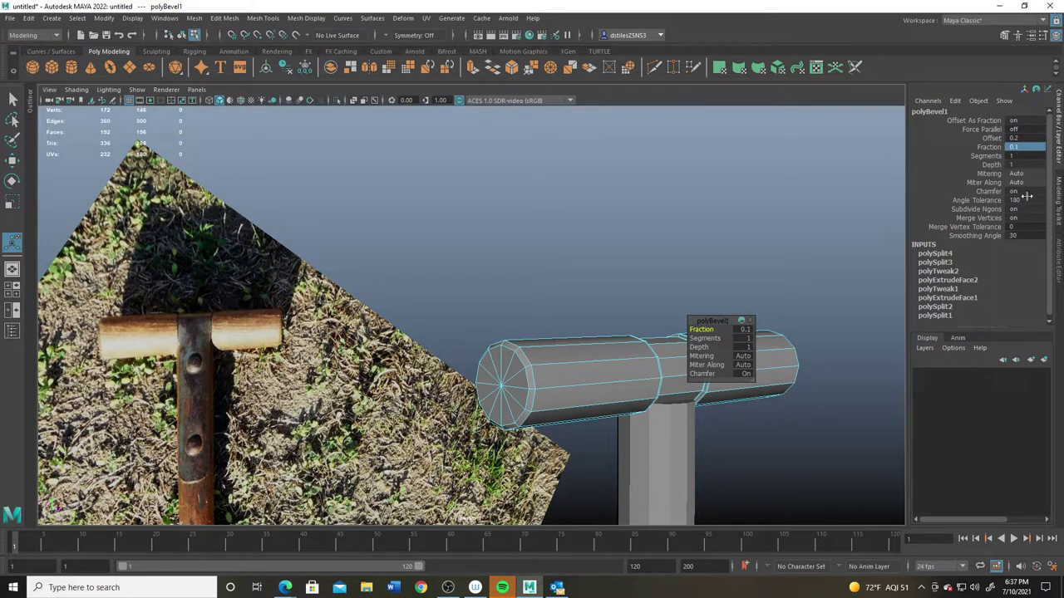
double_click(1024, 192)
type("0")
key("Return")
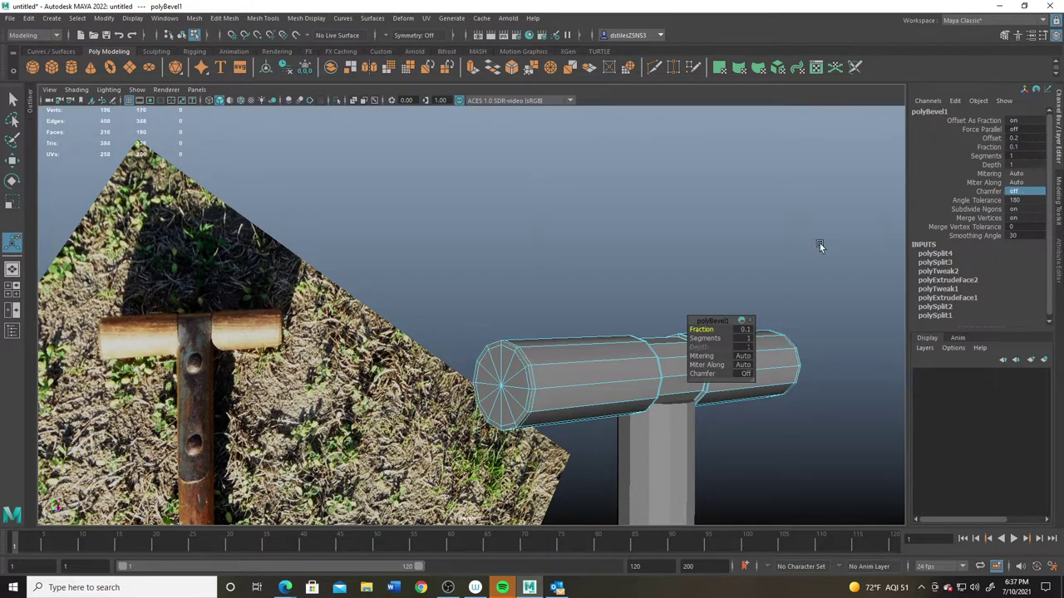
- Return the grip to object mode, display it with smooth preview, and deselect it
left_click_drag(659, 308, 599, 317, "alt")
right_click_drag(589, 363, 675, 248)
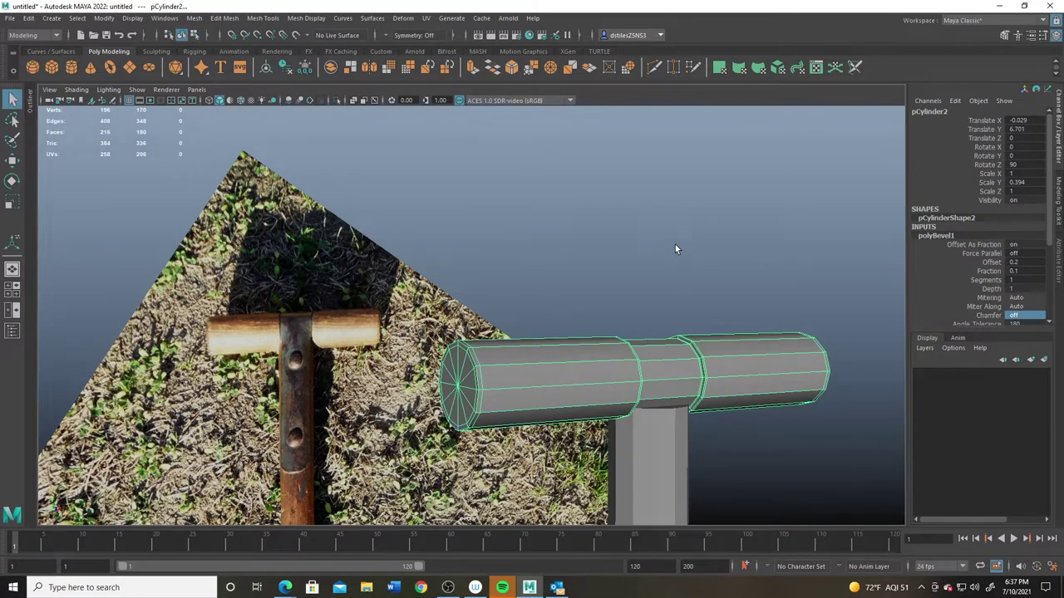
left_click(728, 434)
left_click_drag(728, 434, 549, 360, "alt")
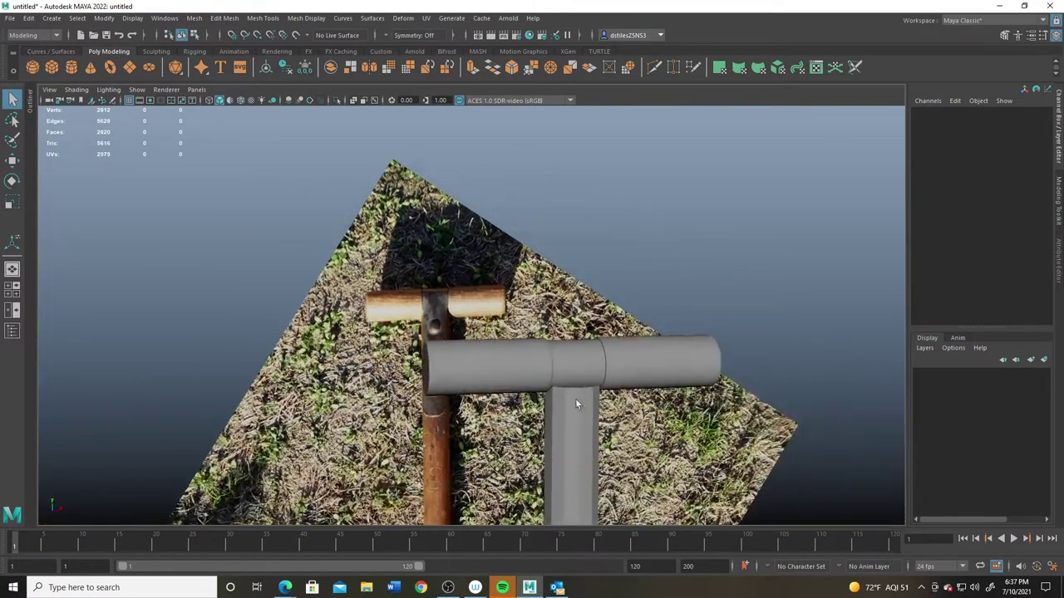
- Bevel the edge loops around both ends of the shaft cylinder
left_click(576, 400)
left_click_drag(576, 400, 478, 289, "alt")
right_click_drag(433, 286, 471, 225)
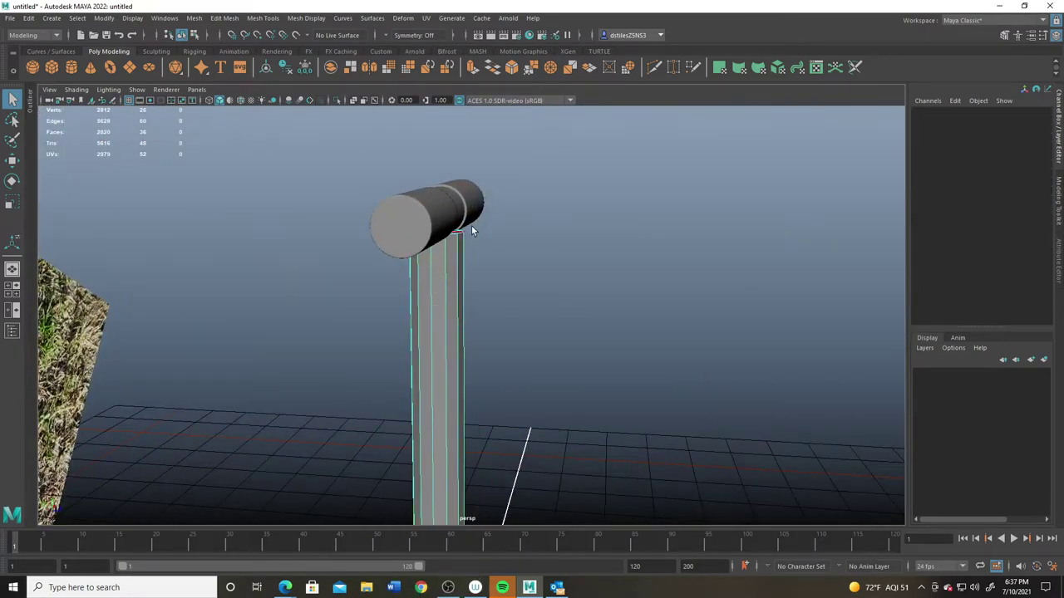
double_click(461, 232)
middle_click_drag(427, 462, 457, 168, "alt")
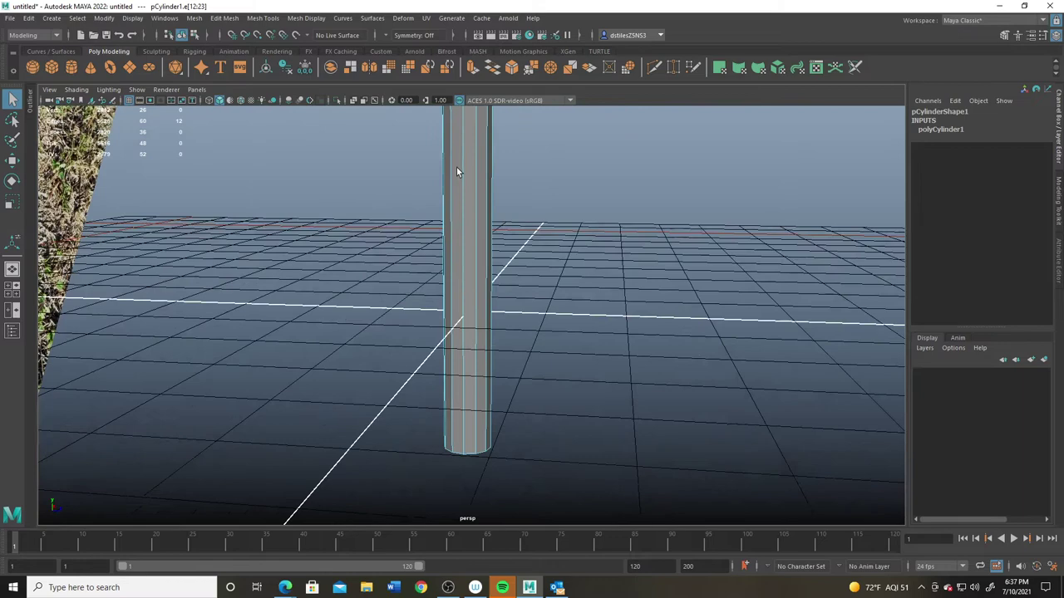
middle_click_drag(510, 508, 504, 409, "alt")
scroll(505, 409, "up", 2)
left_click_drag(504, 408, 468, 297, "alt")
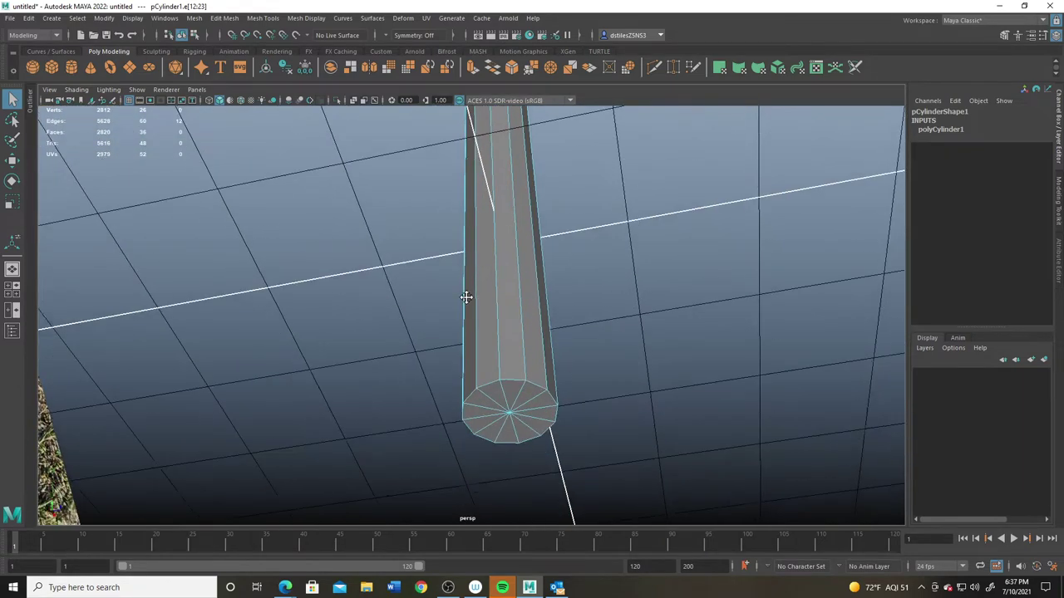
double_click(515, 378, "shift")
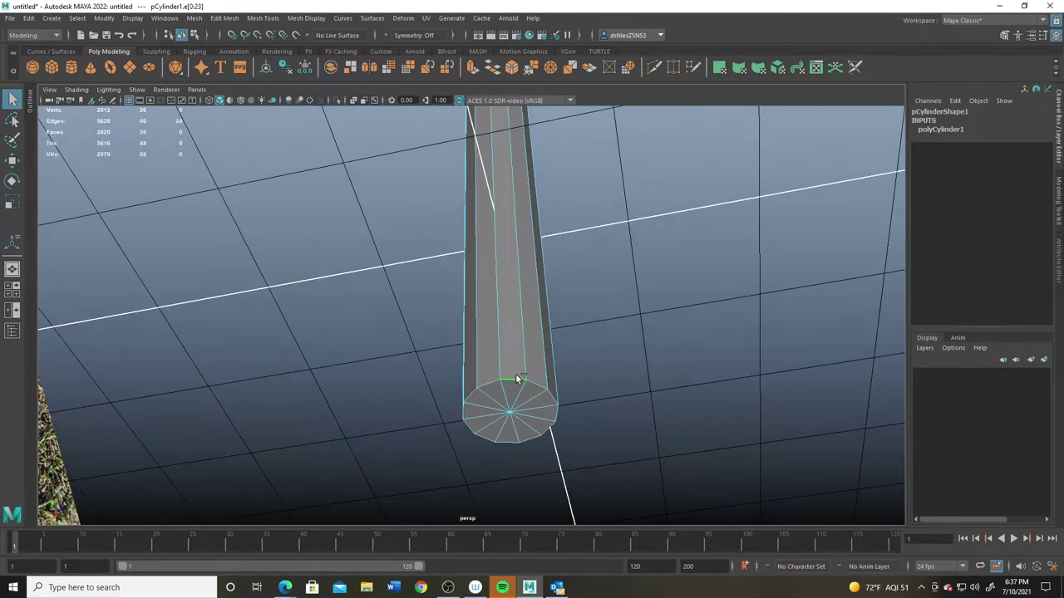
left_click(510, 69)
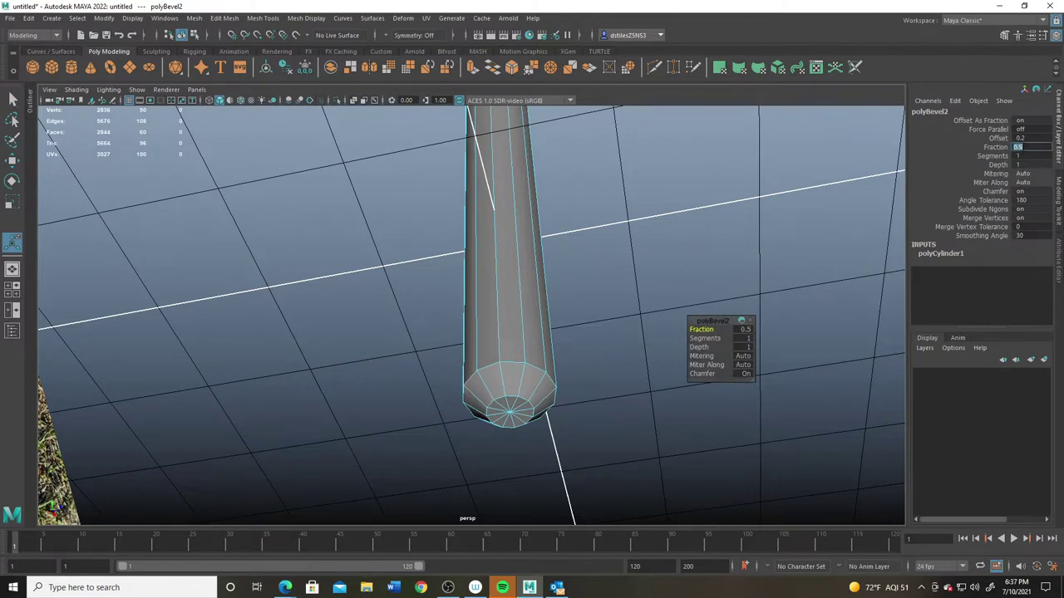
- Set the shaft bevel's fraction to 0.1 and turn its chamfer off
type("0.1")
key("Return")
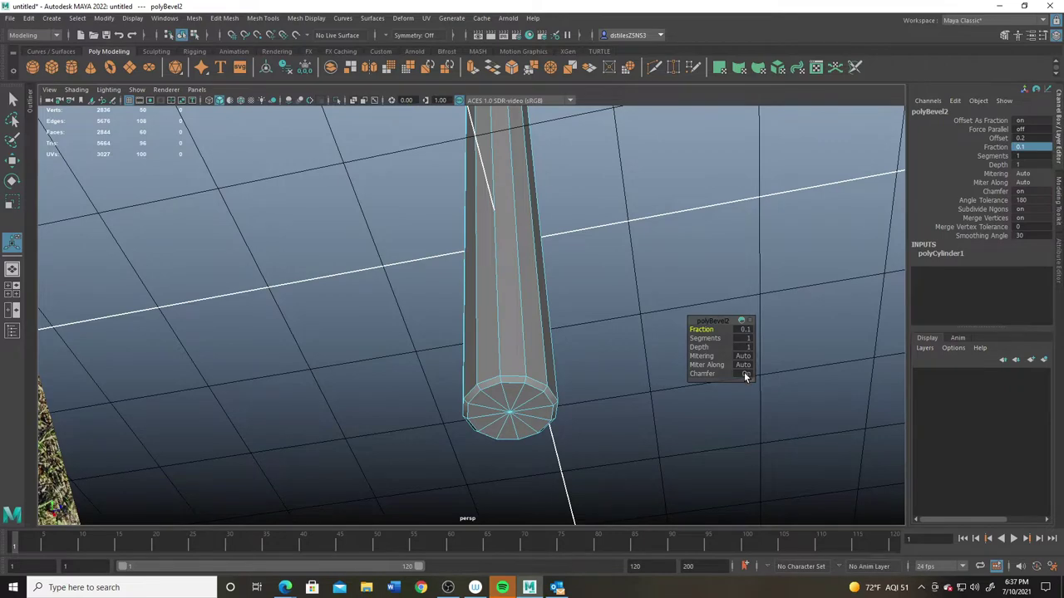
left_click(745, 374)
- Return the shaft to object mode with smooth preview, deselect it, and compare the handle with the reference photo
right_click_drag(471, 280, 518, 248)
key("3")
left_click(635, 358)
scroll(502, 327, "down", 3)
scroll(503, 327, "down", 4)
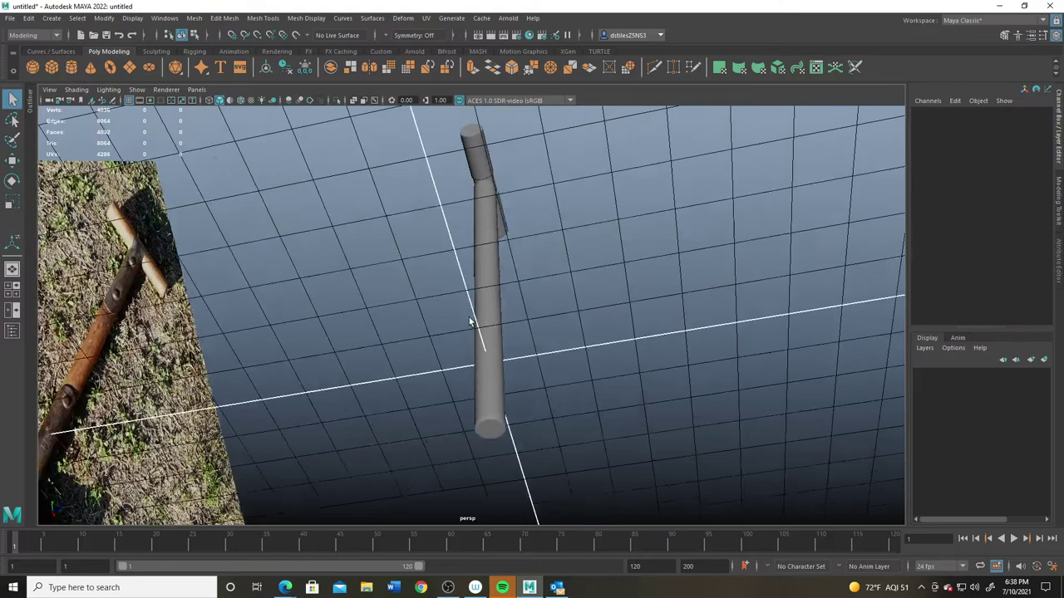
left_click_drag(473, 320, 416, 408, "alt")
middle_click_drag(532, 311, 481, 506, "alt")
middle_click_drag(491, 266, 496, 306, "alt")
left_click_drag(496, 306, 443, 366, "alt")
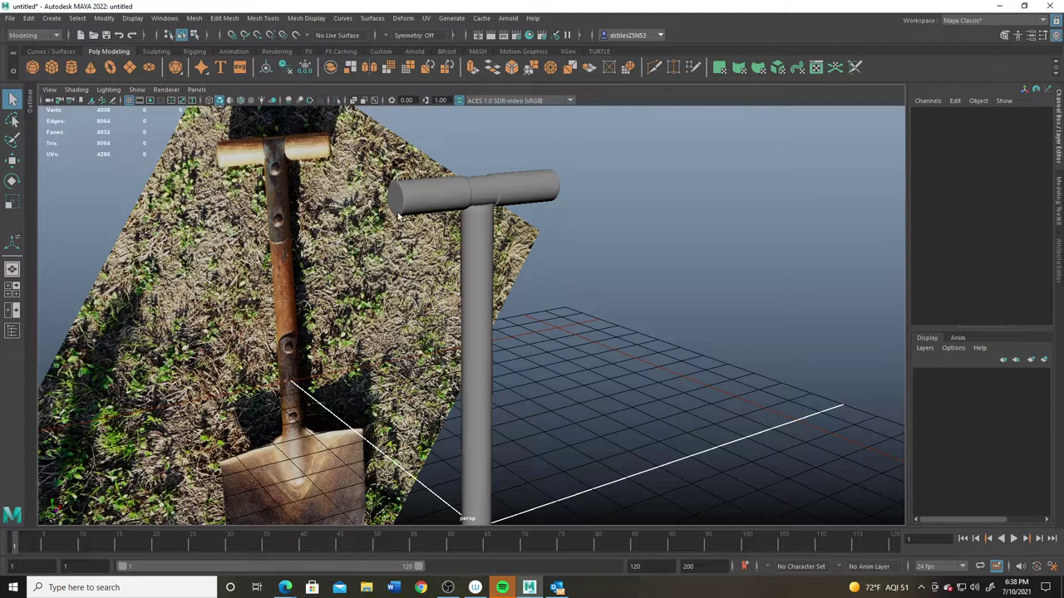
left_click_drag(398, 212, 405, 295, "alt")
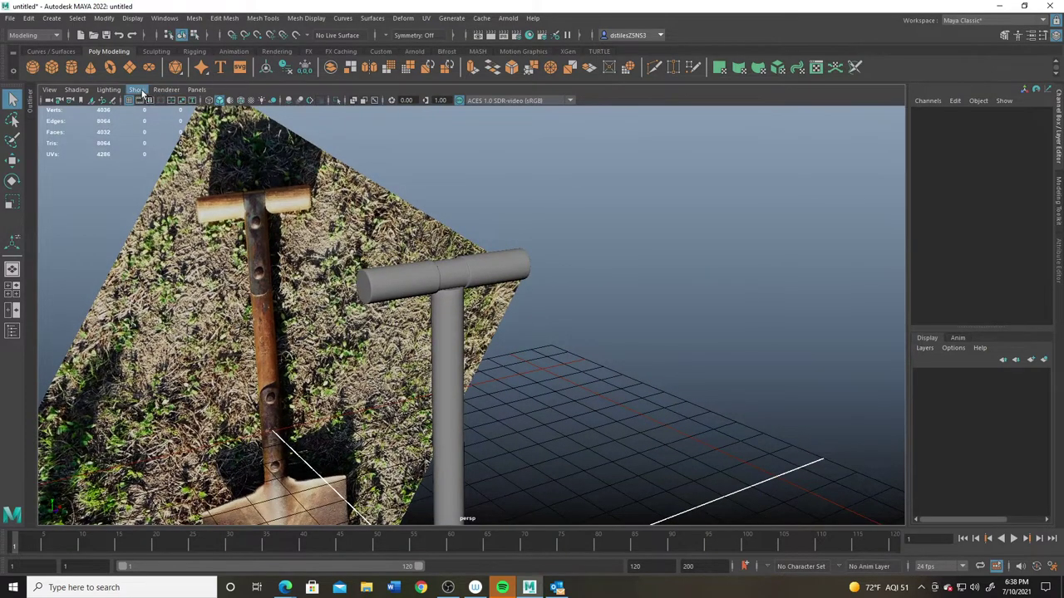
- Duplicate the ring of faces around the grip's recessed center band as a separate mesh and deselect everything
right_click_drag(360, 231, 443, 251, "alt")
left_click(443, 257)
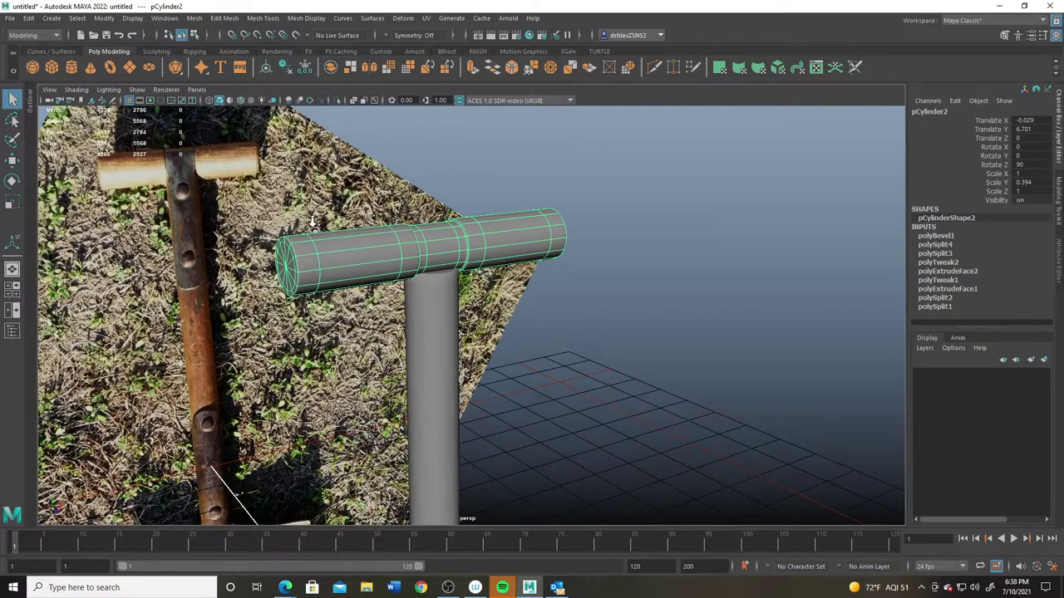
left_click_drag(443, 257, 466, 268, "alt")
right_click(467, 268)
right_click_drag(466, 268, 467, 285)
left_click_drag(466, 278, 438, 268, "alt")
left_click(438, 268)
left_click(443, 249, "shift")
double_click(442, 249)
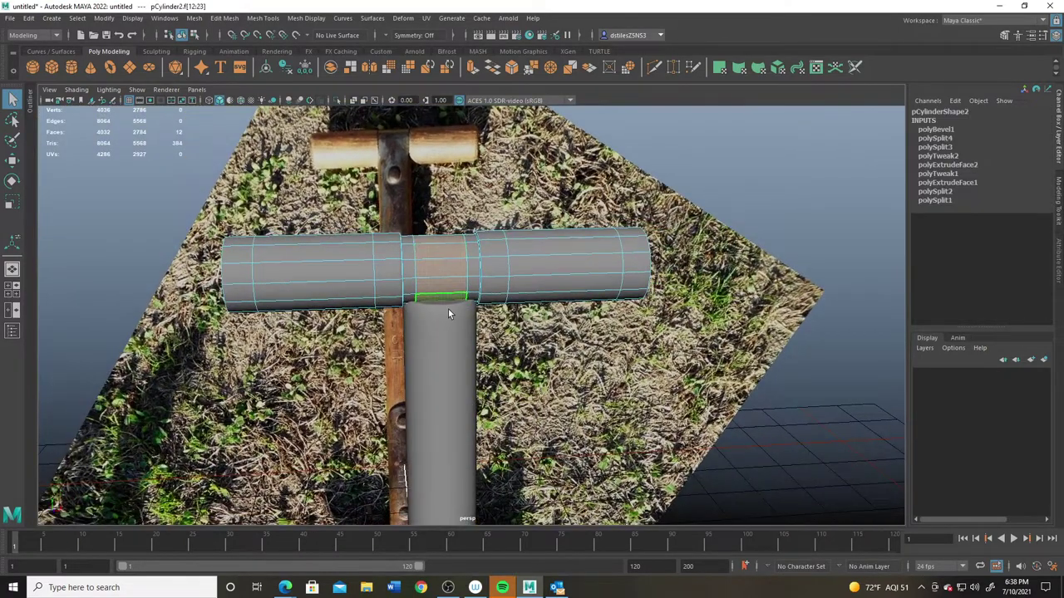
left_click_drag(448, 308, 462, 292, "alt")
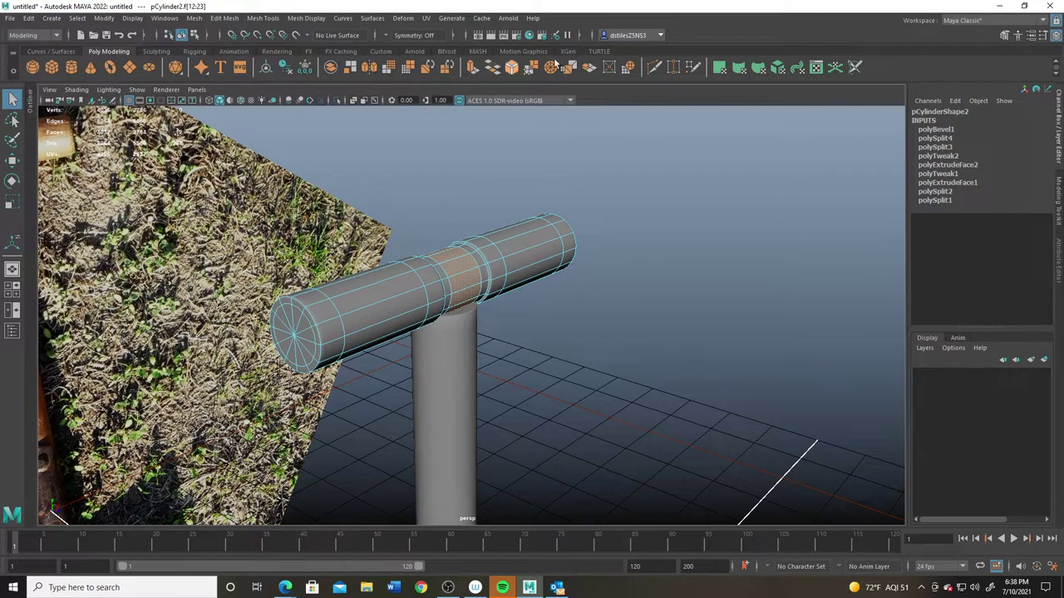
left_click(224, 18)
left_click(243, 322)
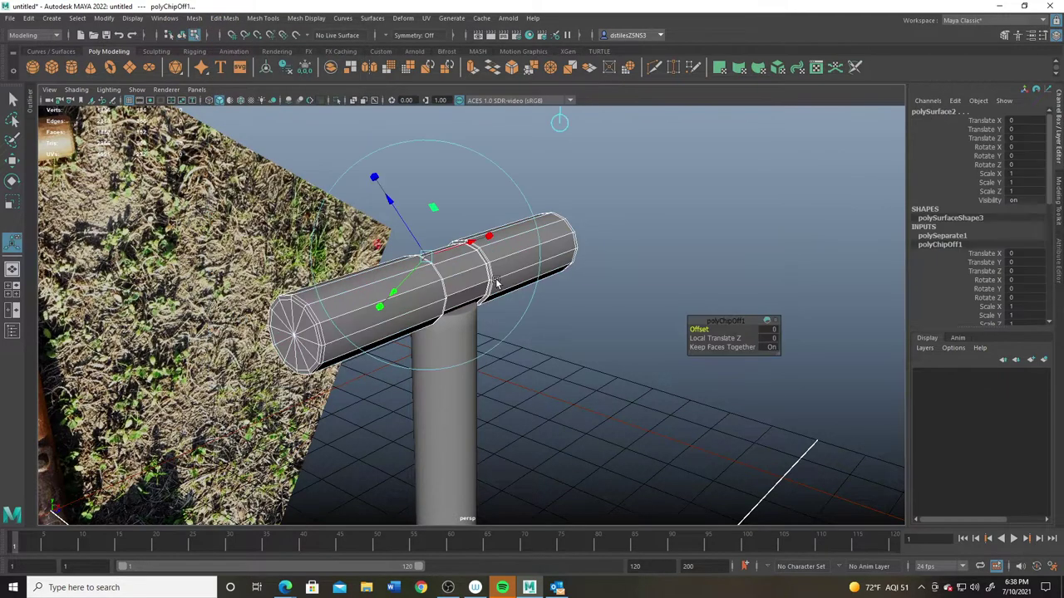
key("q")
left_click(394, 208)
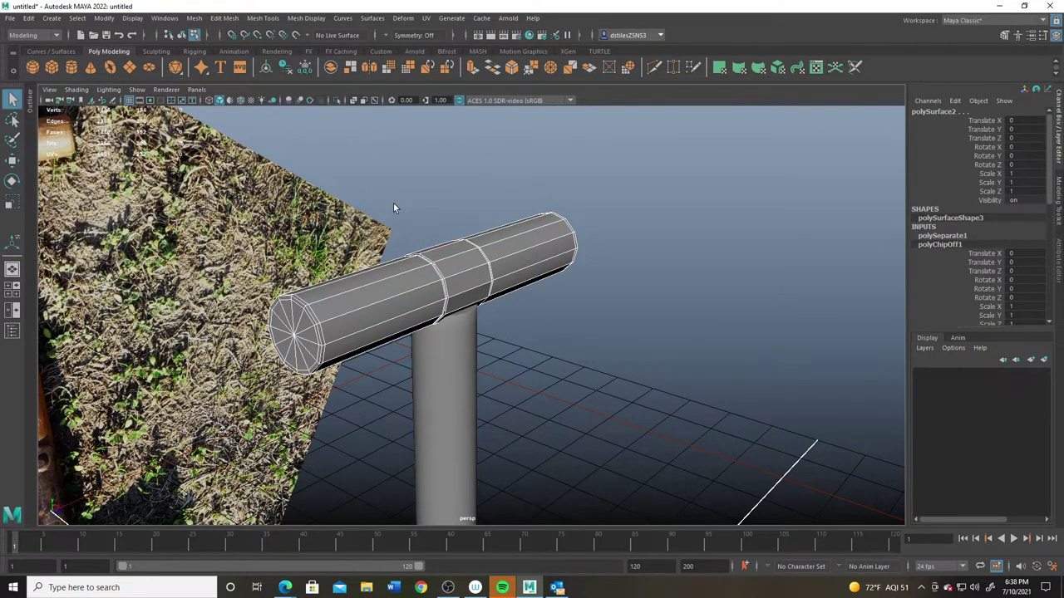
- Isolate the duplicated center band, delete its two bottom faces, and show the whole model again
left_click_drag(438, 255, 437, 255, "alt")
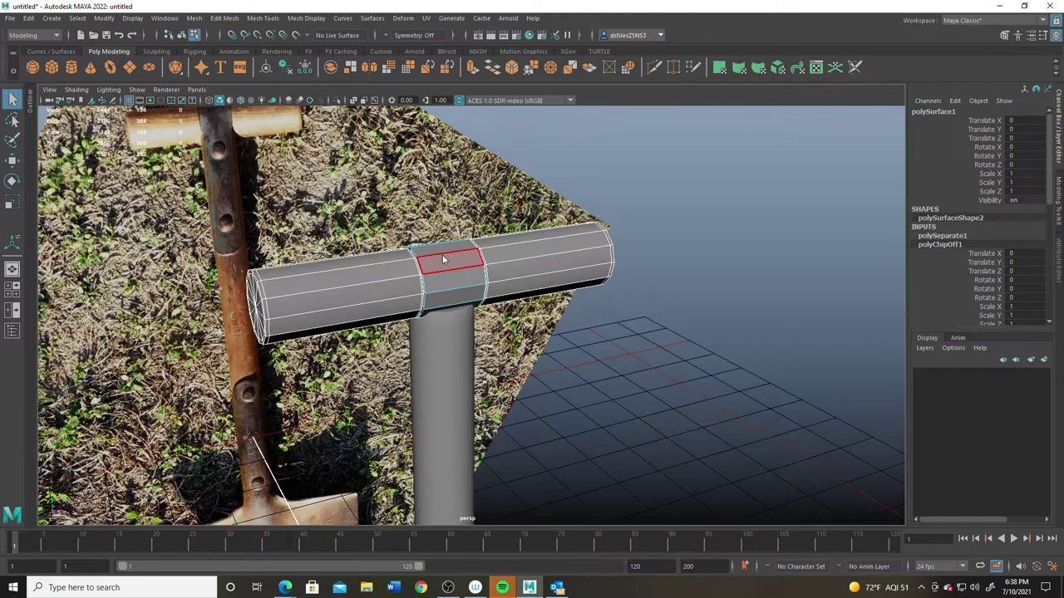
left_click(453, 257)
key("ctrl+1")
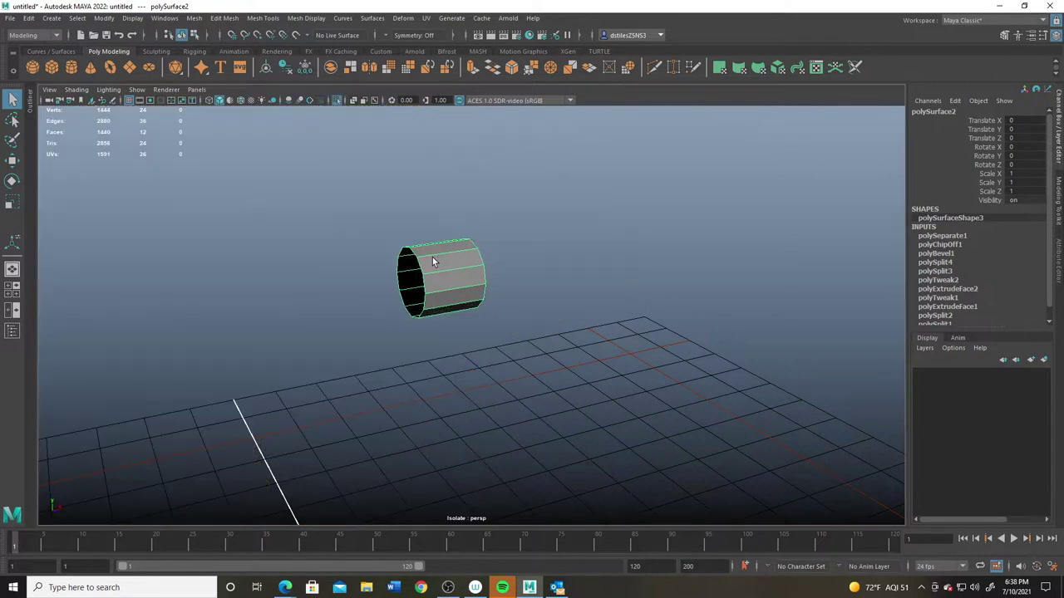
left_click_drag(423, 283, 478, 296, "alt")
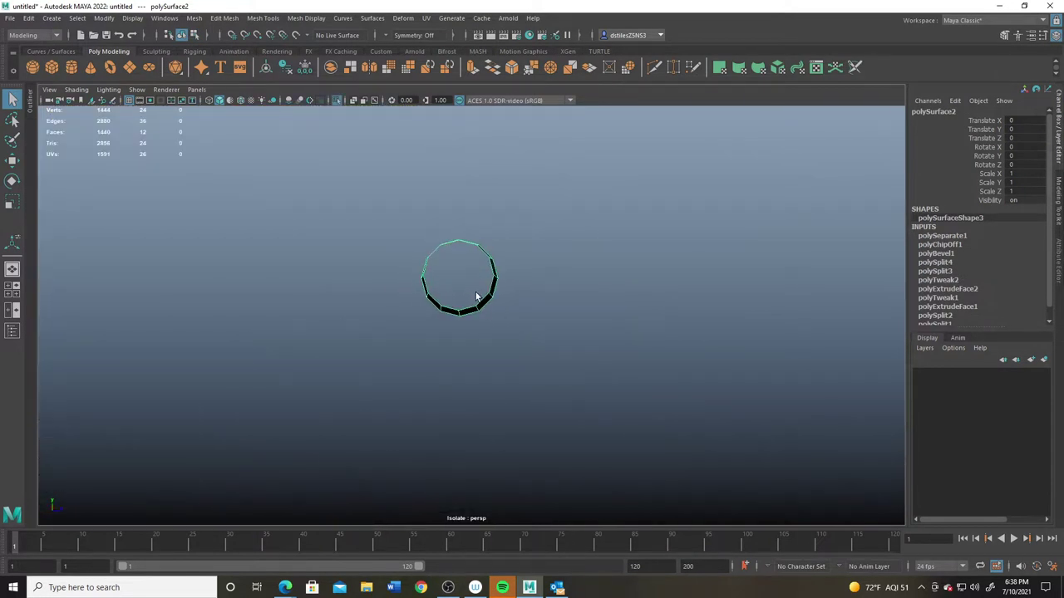
right_click_drag(479, 284, 479, 310)
left_click_drag(453, 302, 466, 326)
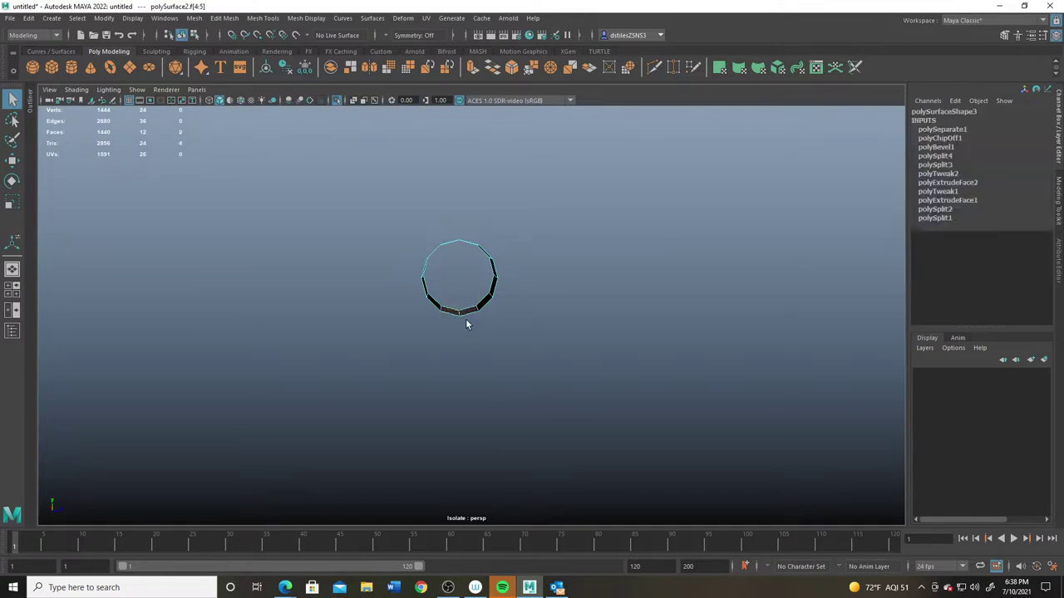
key("Delete")
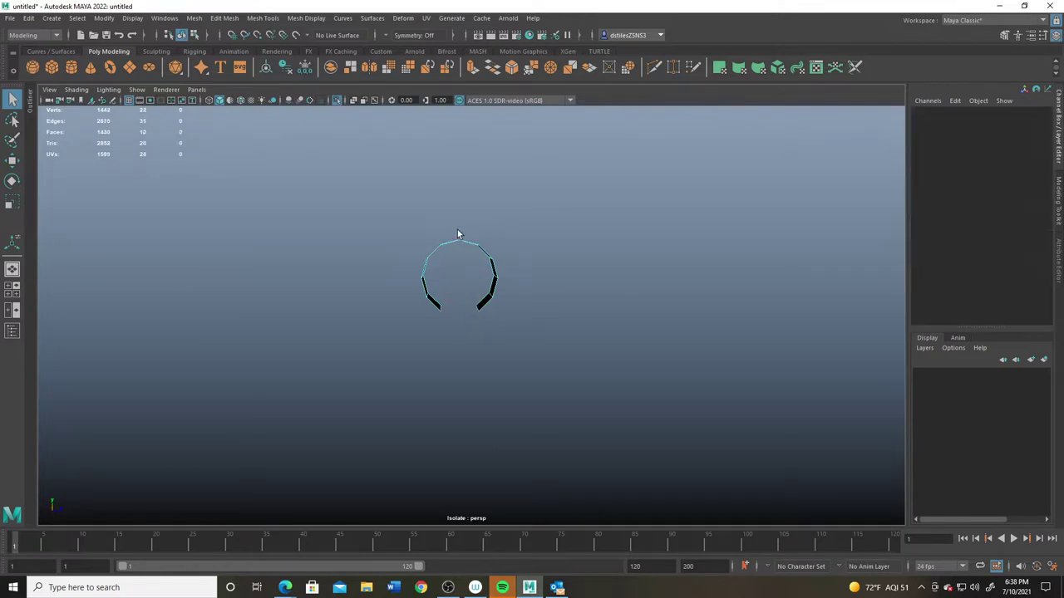
right_click_drag(467, 246, 489, 232)
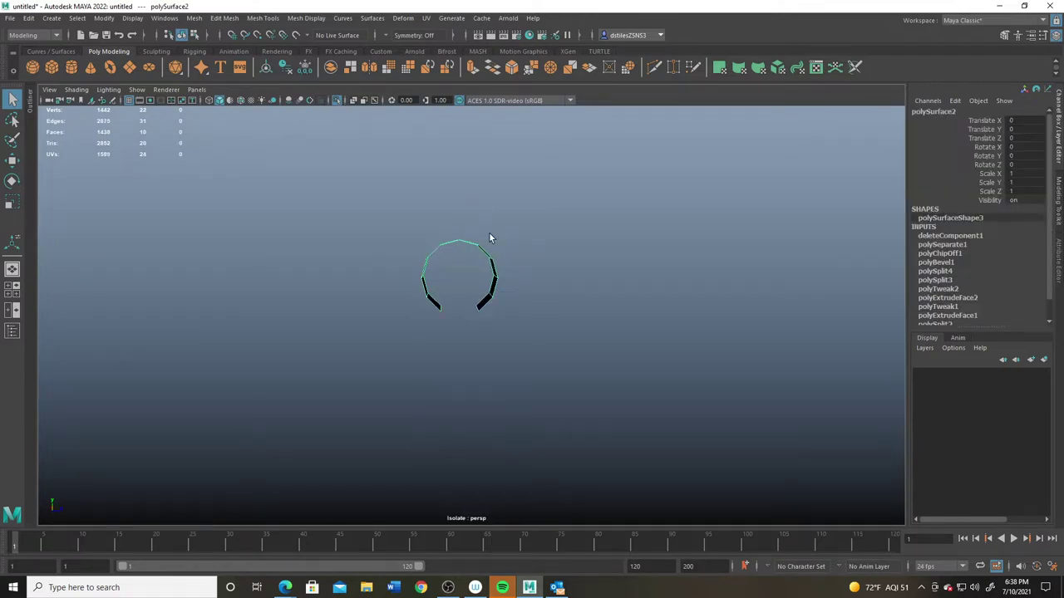
left_click(337, 99)
- Select the two open bottom edges of the band and scale them apart across the shaft
left_click_drag(420, 292, 475, 269, "alt")
right_click_drag(475, 268, 443, 307)
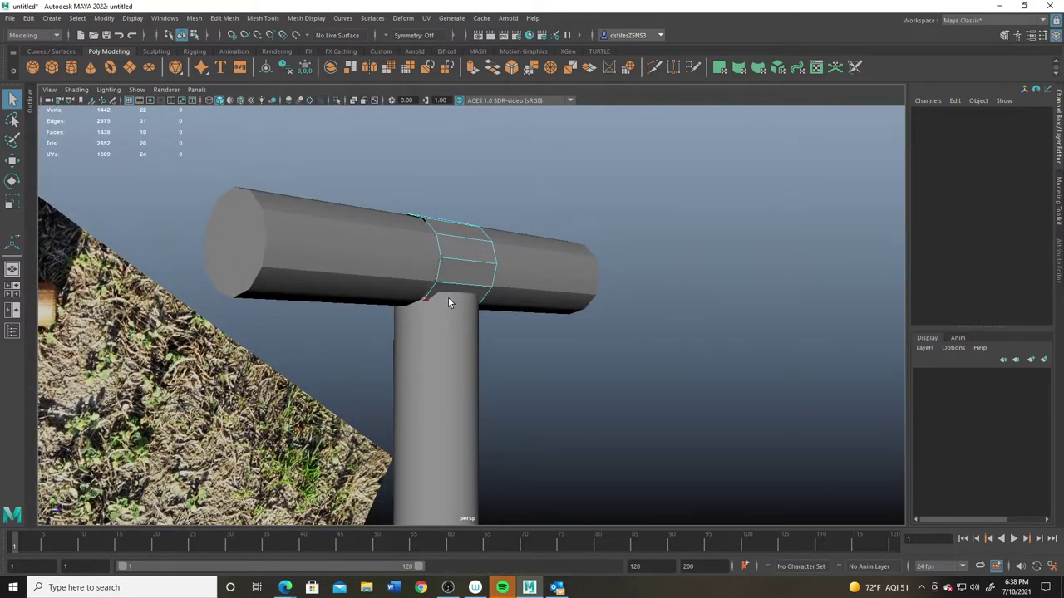
left_click(448, 302)
left_click_drag(448, 302, 467, 313, "alt")
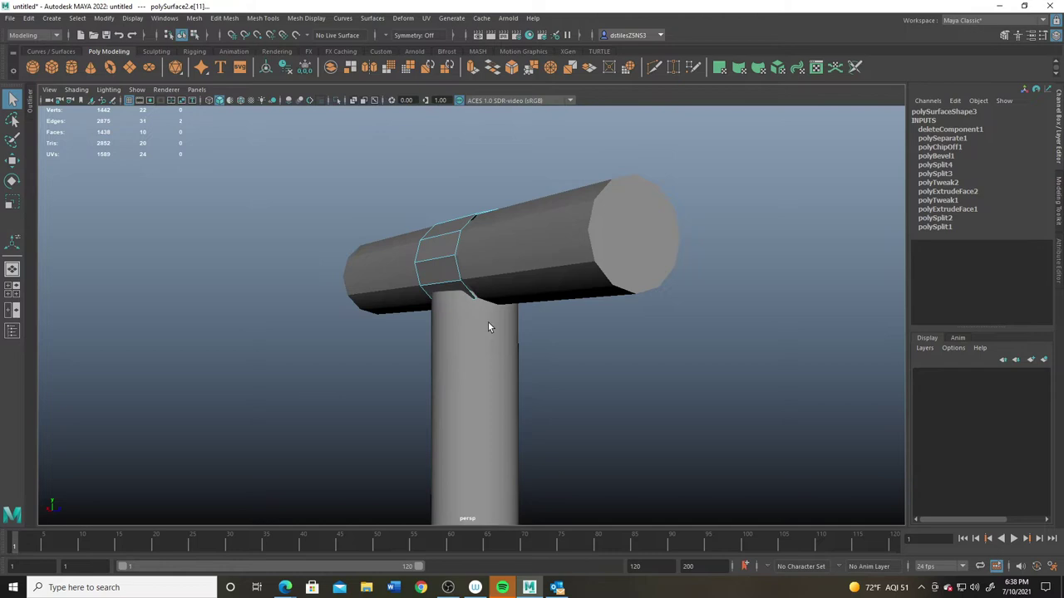
key("r")
left_click_drag(533, 318, 614, 306, "alt")
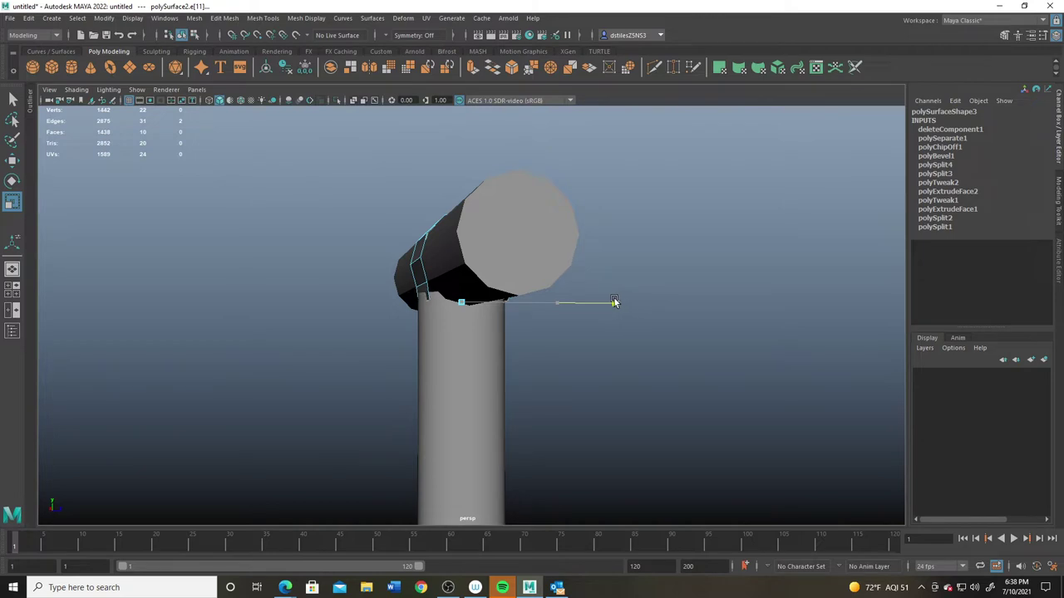
left_click_drag(565, 306, 627, 302)
- Fine-tune the spacing of the band's bottom edges in the side view until its lower sides are vertical
key("space")
key("space")
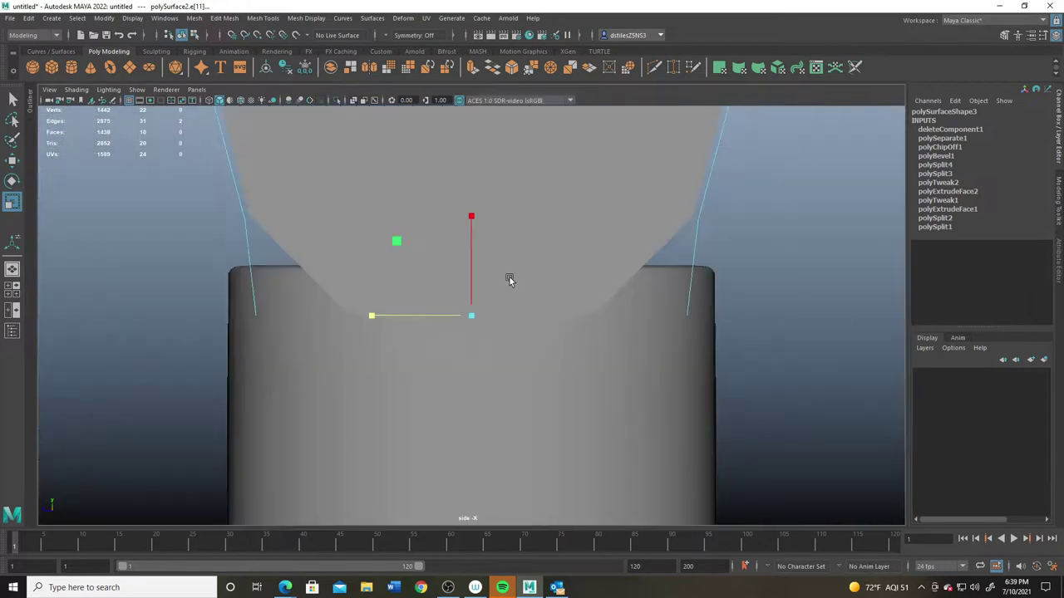
left_click_drag(373, 316, 370, 316)
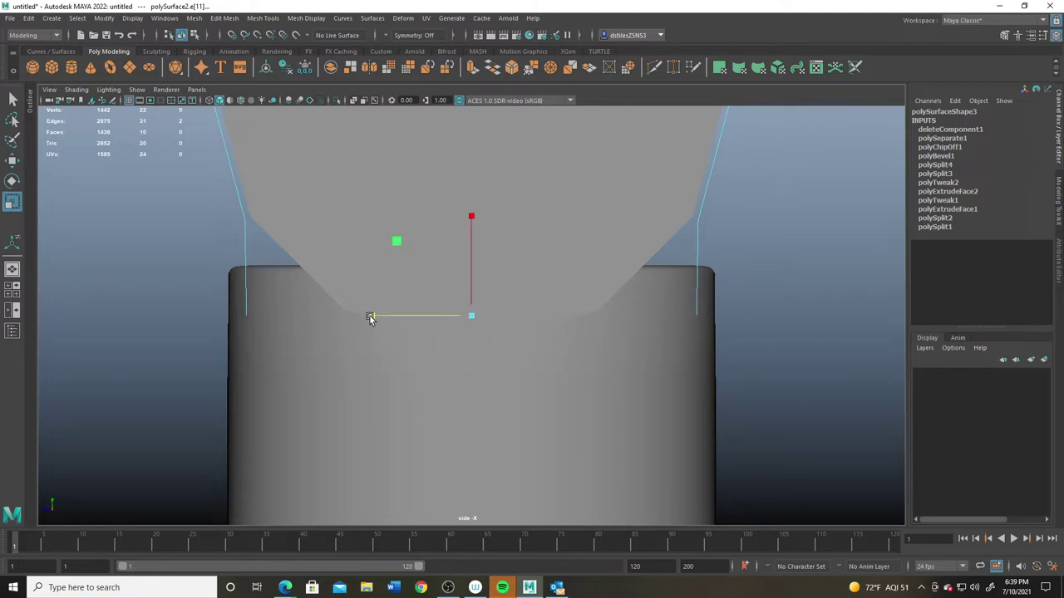
key("equal")
left_click_drag(274, 323, 273, 314)
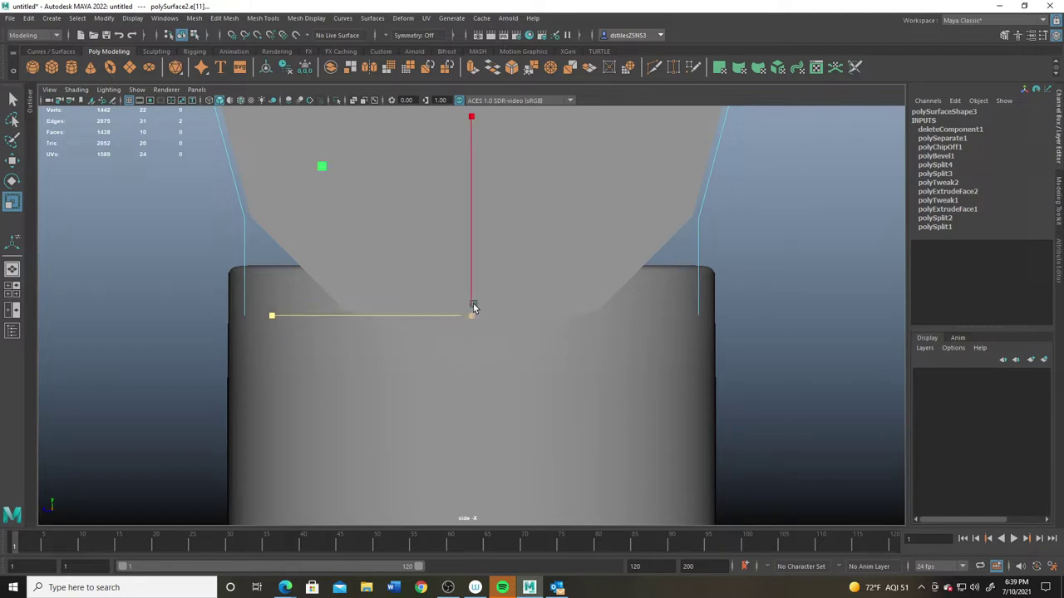
key("space")
key("space")
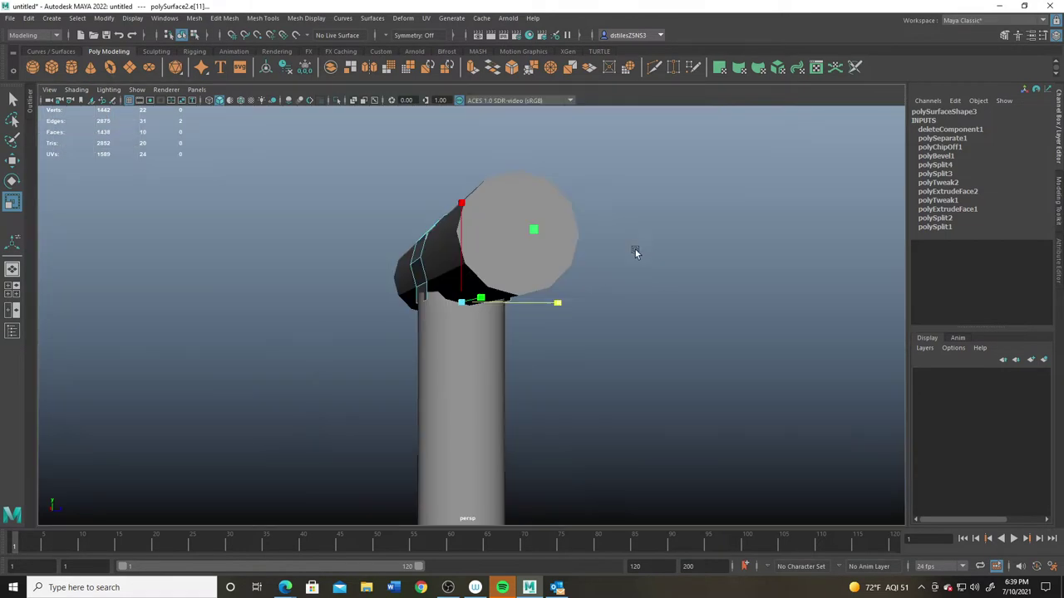
- Scale the whole band uniformly to 1.1 in object mode
left_click_drag(470, 336, 565, 374, "alt")
key("q")
right_click_drag(459, 256, 567, 206)
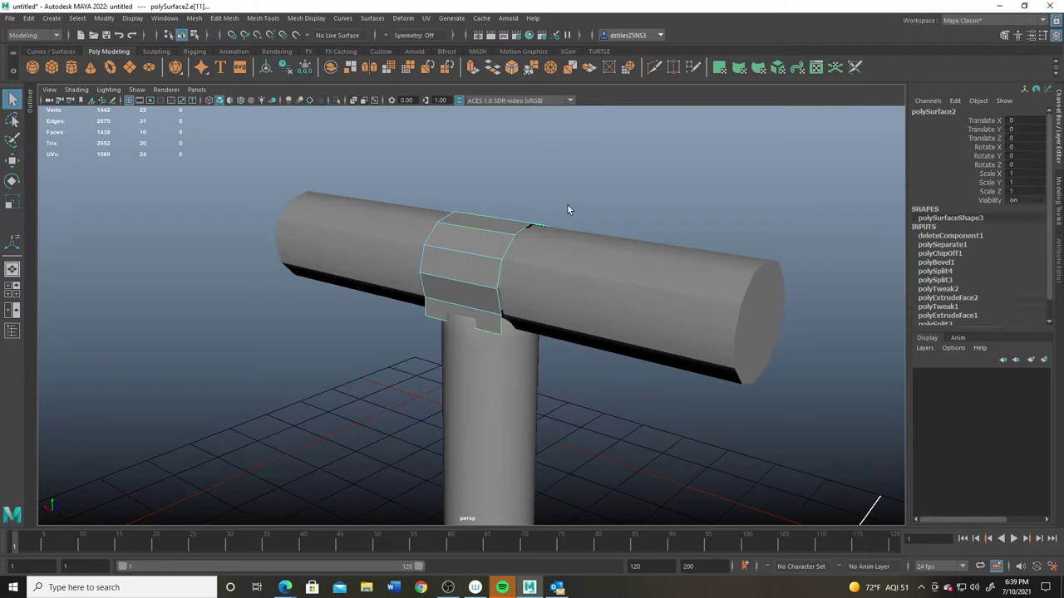
key("r")
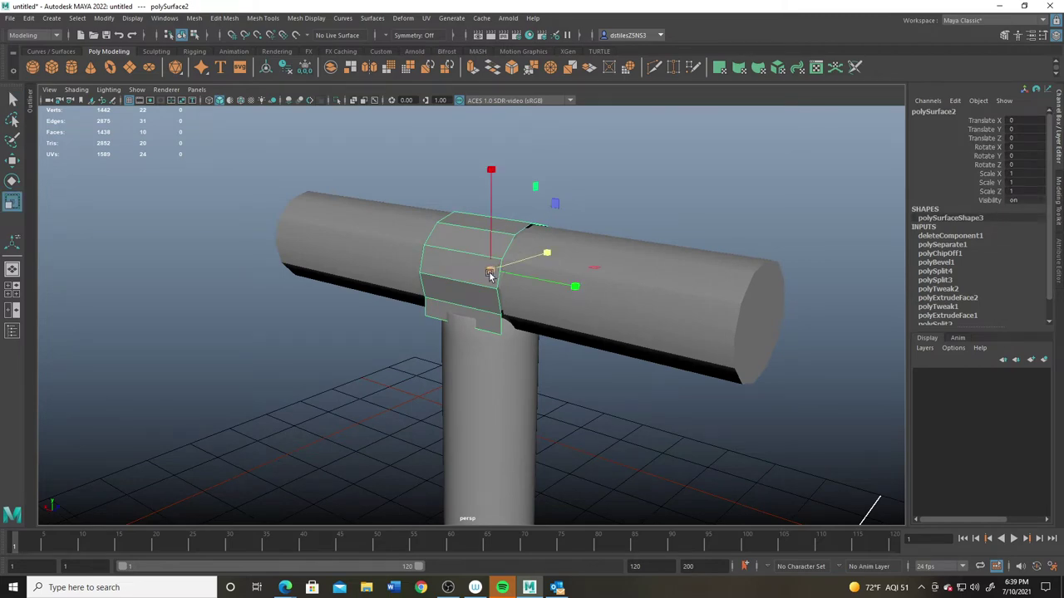
left_click_drag(490, 277, 493, 222)
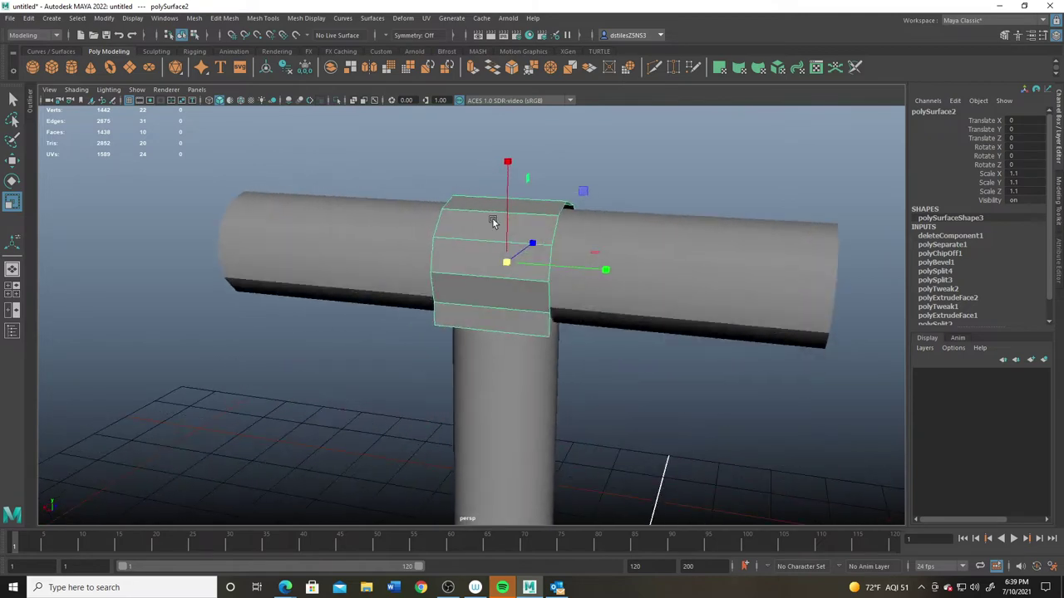
- Scale the band's eight upper faces inward around the grip, leaving out the two lower flaps and the band's width
right_click_drag(493, 221, 494, 248)
left_click_drag(464, 258, 486, 252, "alt")
left_click_drag(503, 163, 511, 190)
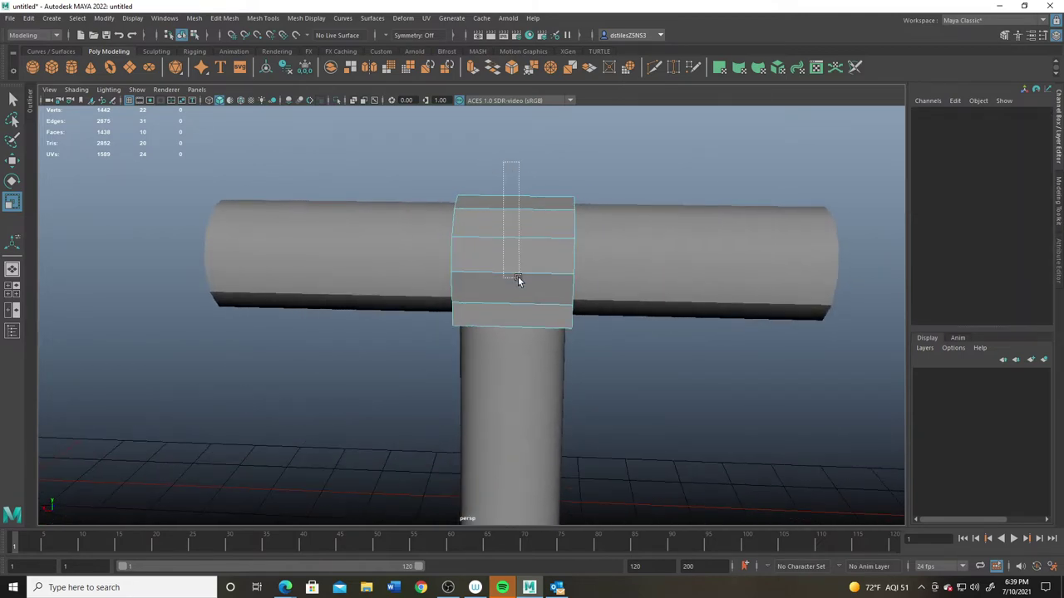
left_click_drag(518, 276, 518, 277)
left_click_drag(511, 283, 440, 313, "alt")
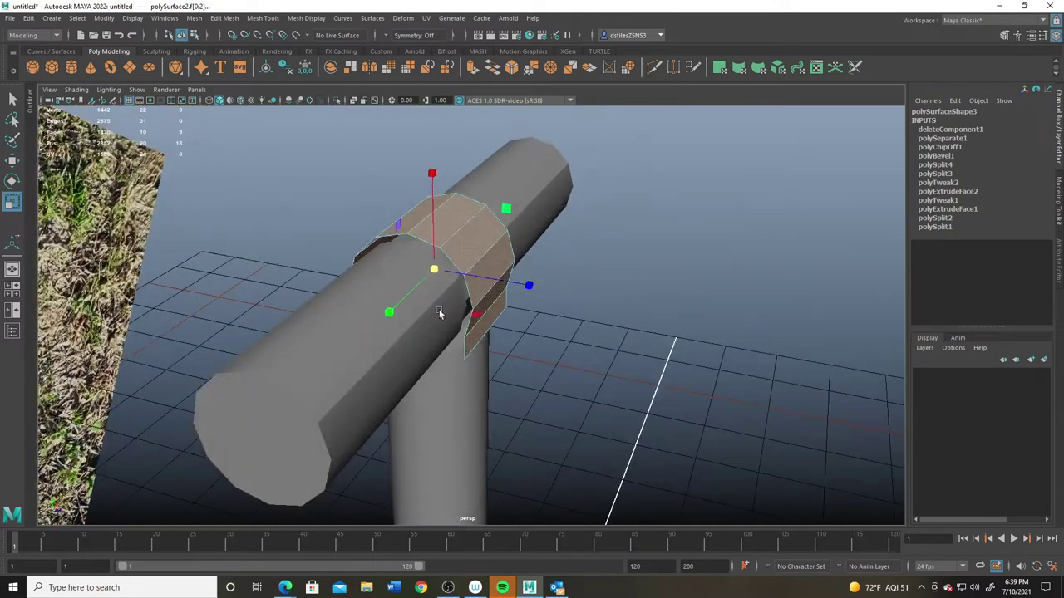
left_click(476, 340, "shift")
key("r")
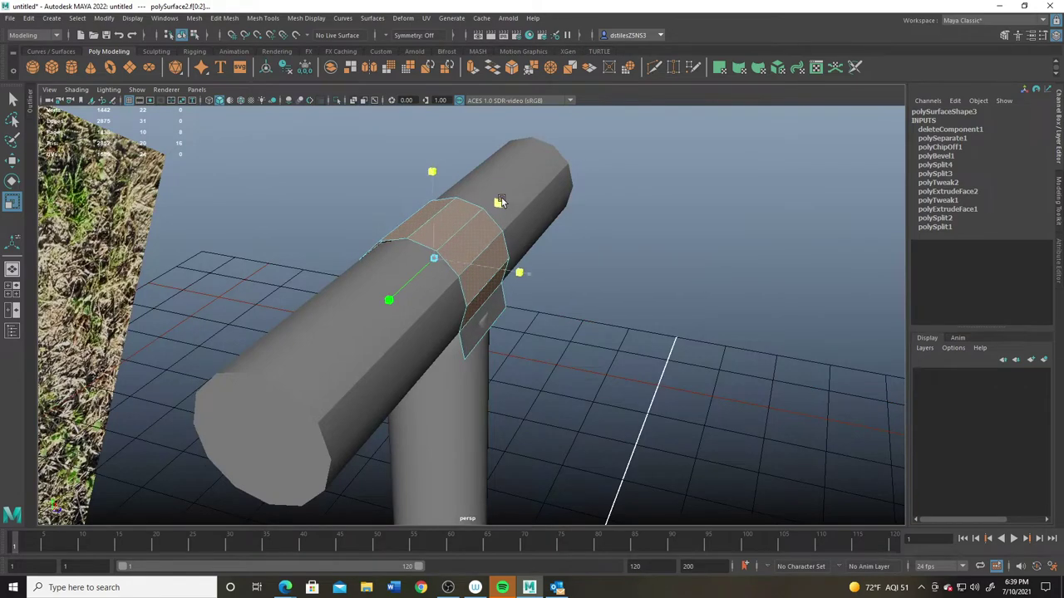
left_click_drag(506, 199, 197, 312)
- Return the band to object mode and inspect its fit around the grip
key("w")
left_click_drag(679, 243, 447, 356, "alt")
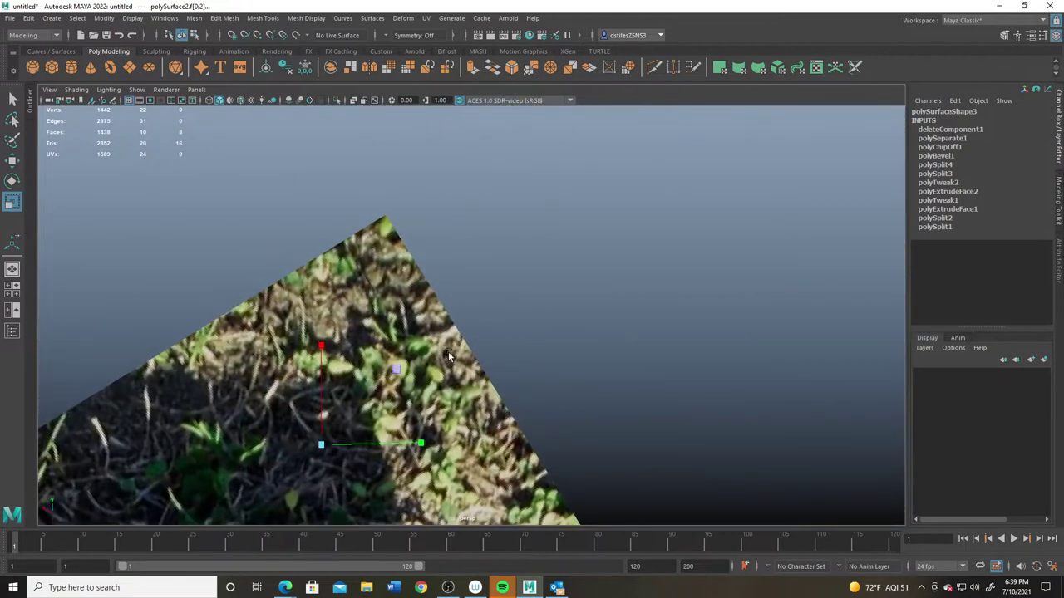
left_click_drag(546, 395, 352, 276, "alt")
left_click_drag(482, 348, 432, 349, "alt")
right_click_drag(408, 281, 522, 248)
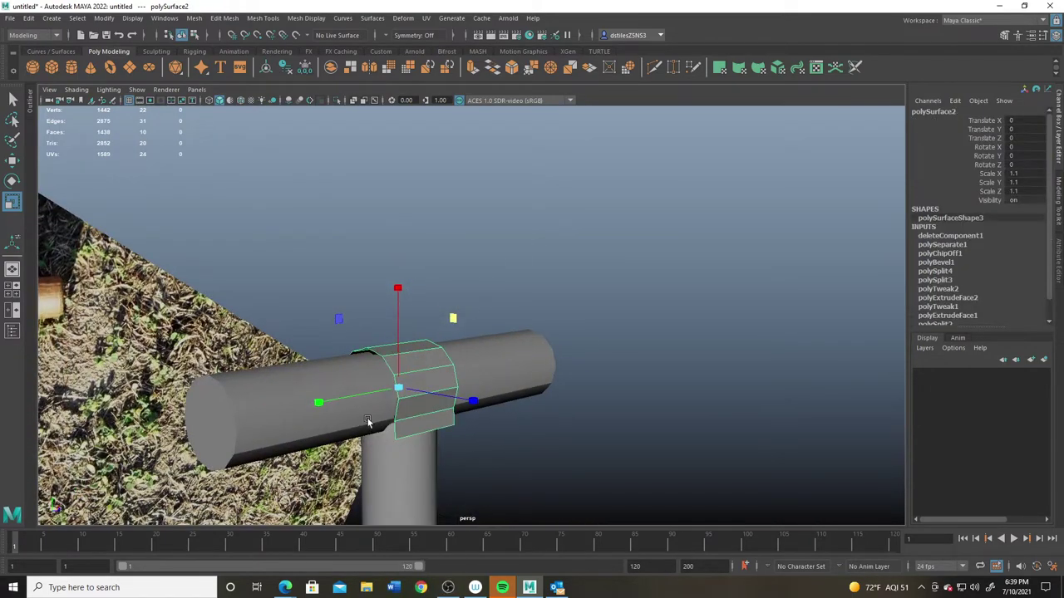
- Scale the whole band uniformly down to 1.017
left_click_drag(399, 388, 396, 389)
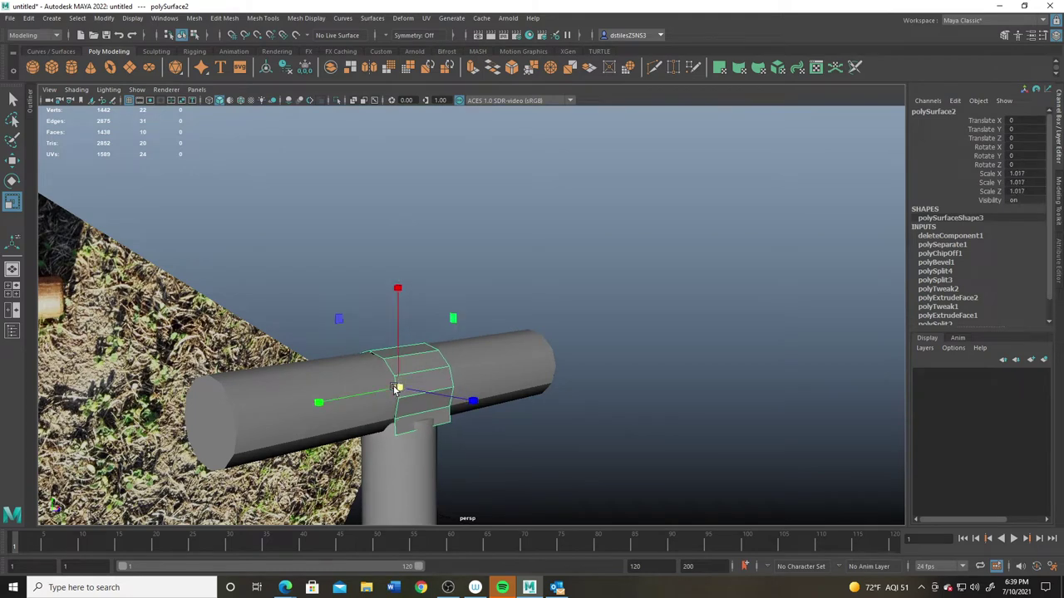
left_click(423, 482)
left_click_drag(424, 483, 424, 295, "alt")
- Extrude the bottom edges on both sides of the band downward along the shaft
left_click(384, 367)
right_click_drag(424, 296, 423, 250)
left_click(415, 346)
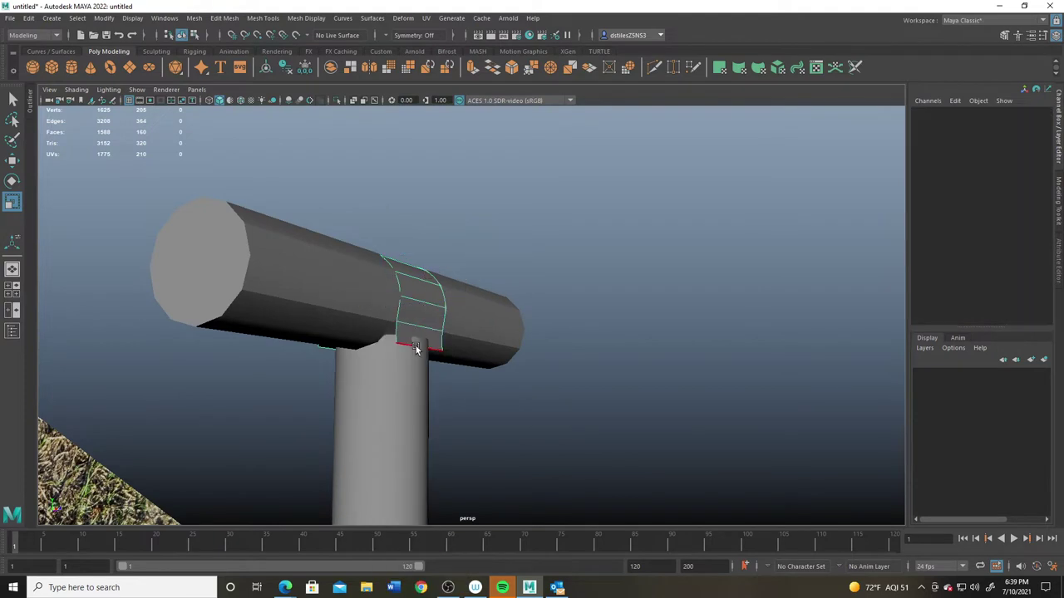
left_click_drag(416, 346, 314, 337, "alt")
left_click(310, 348)
key("w")
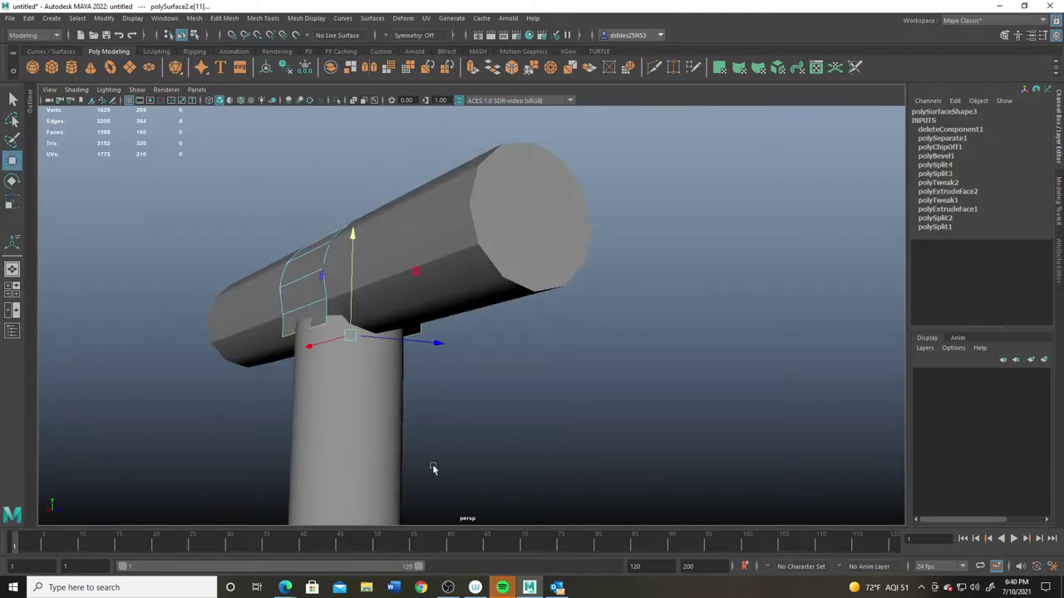
left_click_drag(432, 468, 254, 330, "alt")
left_click_drag(408, 223, 405, 386, "shift")
- Turn on X-ray in the front view and lower the extruded edges to the end of the metal collar in the reference photo
scroll(405, 387, "down", 2)
key("space")
key("space")
key("space")
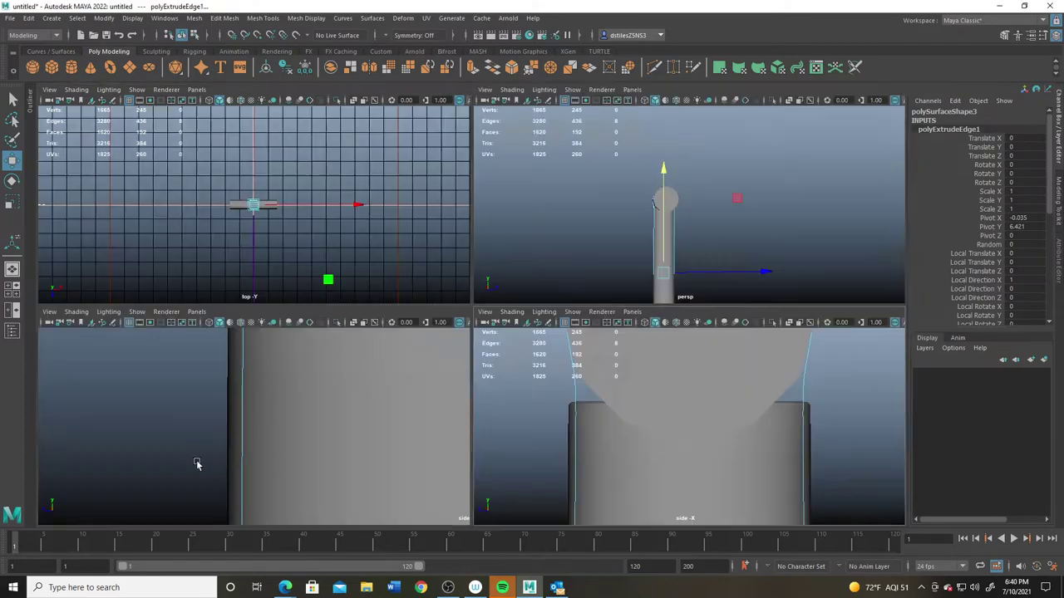
key("space")
scroll(286, 372, "down", 5)
scroll(286, 372, "up", 10)
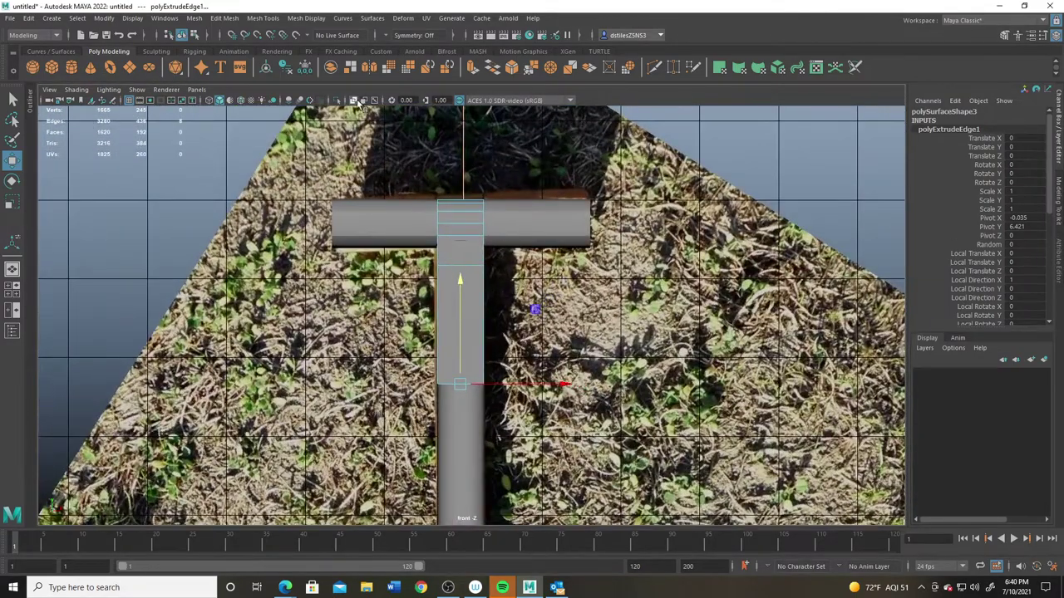
left_click(354, 101)
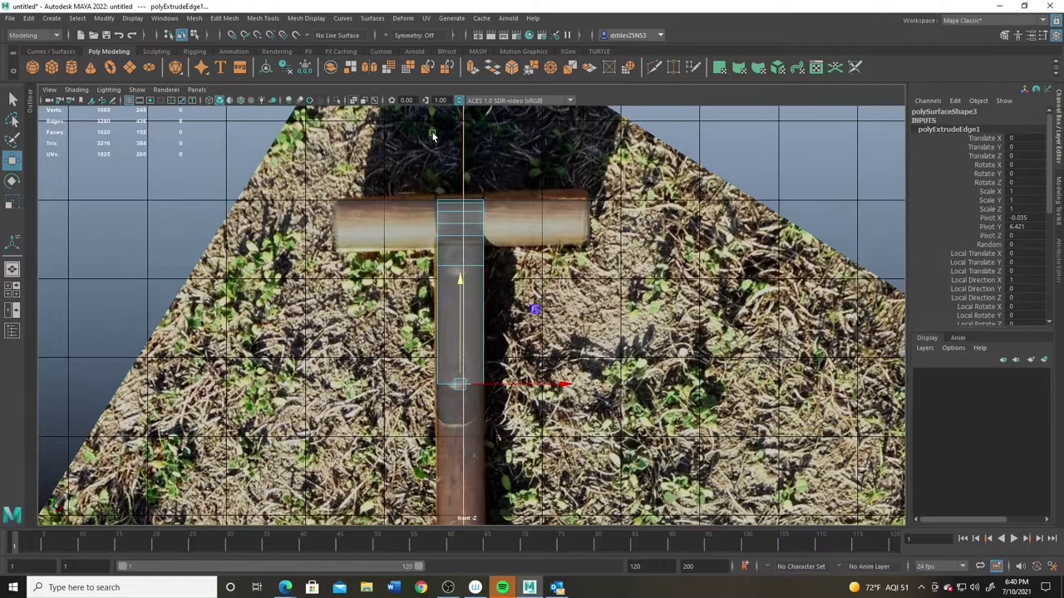
scroll(477, 249, "up", 2)
left_click_drag(462, 289, 461, 337)
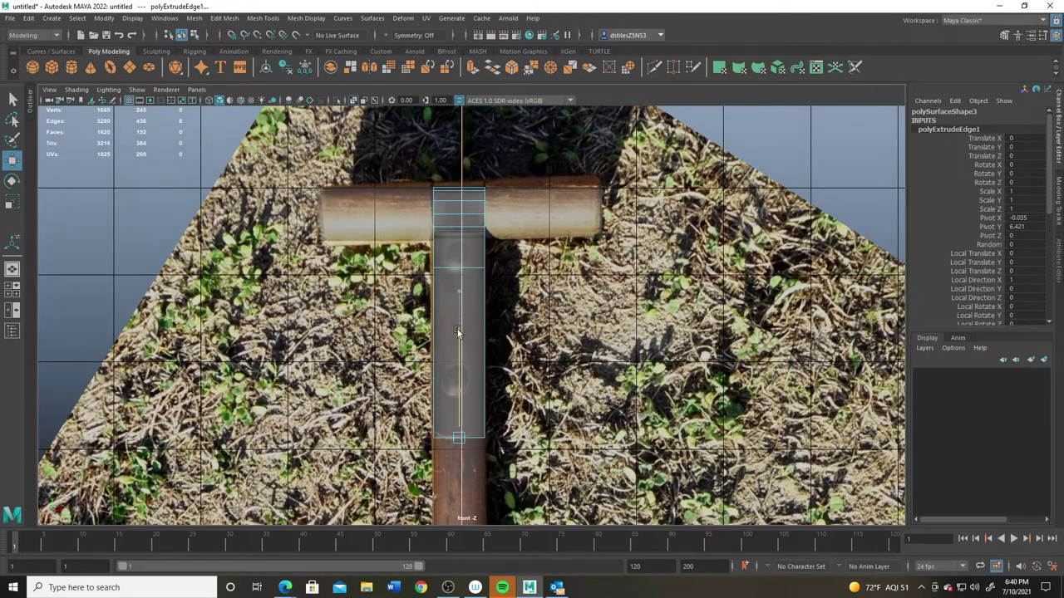
left_click(654, 67)
left_click(438, 215, "ctrl")
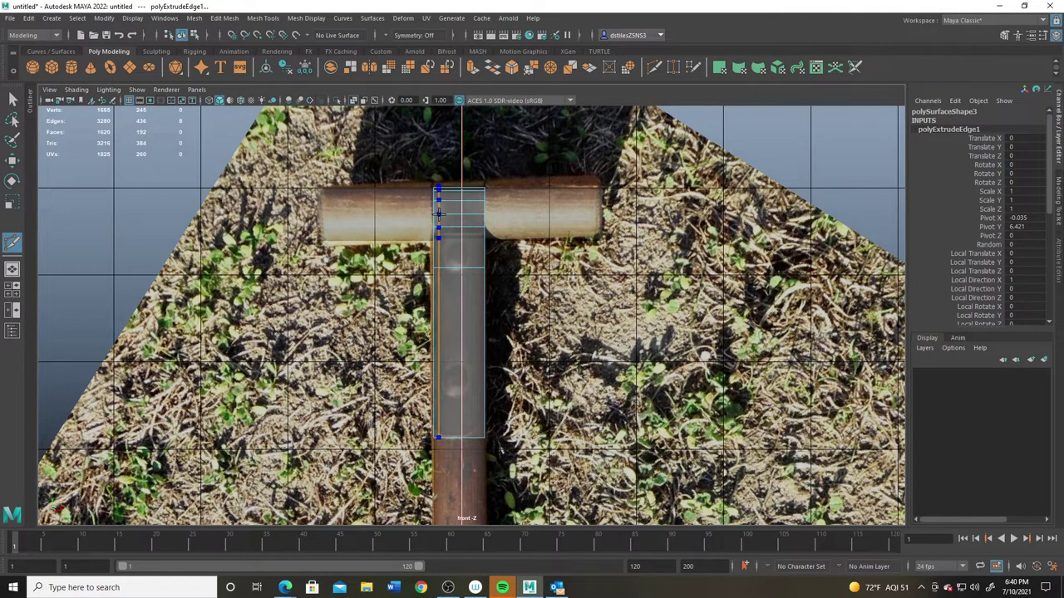
left_click(439, 215, "ctrl")
left_click(477, 218, "ctrl")
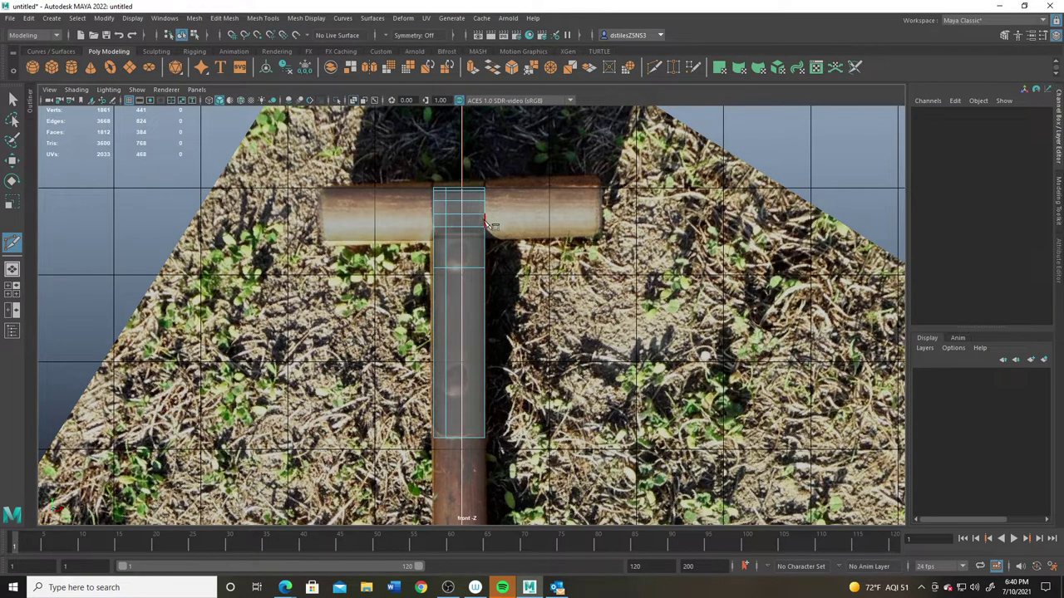
key("ctrl+z")
key("q")
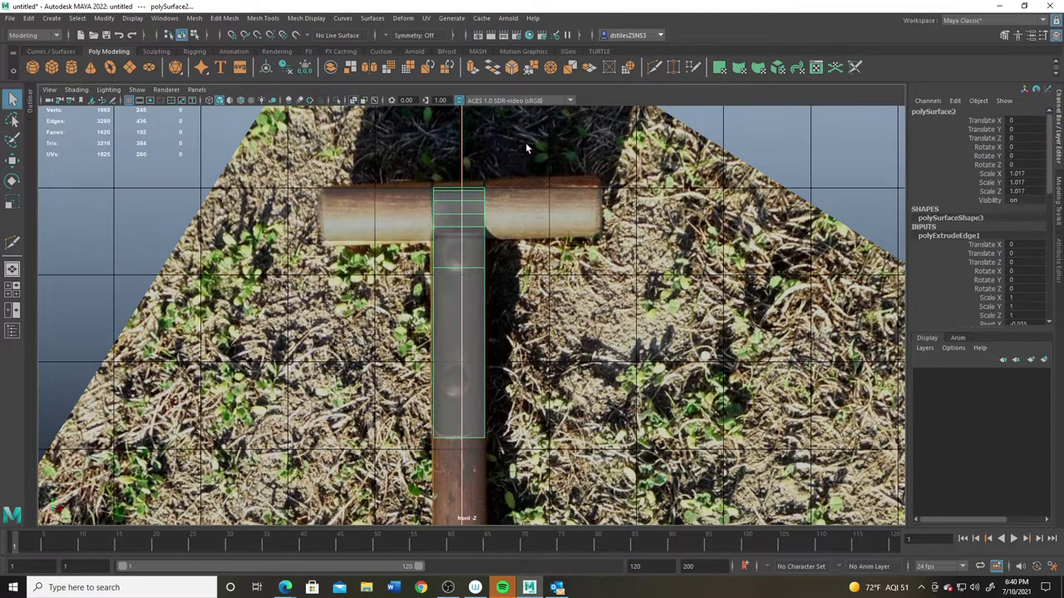
- Insert 4 evenly spaced lengthwise edge loops in the band using Insert Edge Loop's multiple edge loops option
left_click(263, 17)
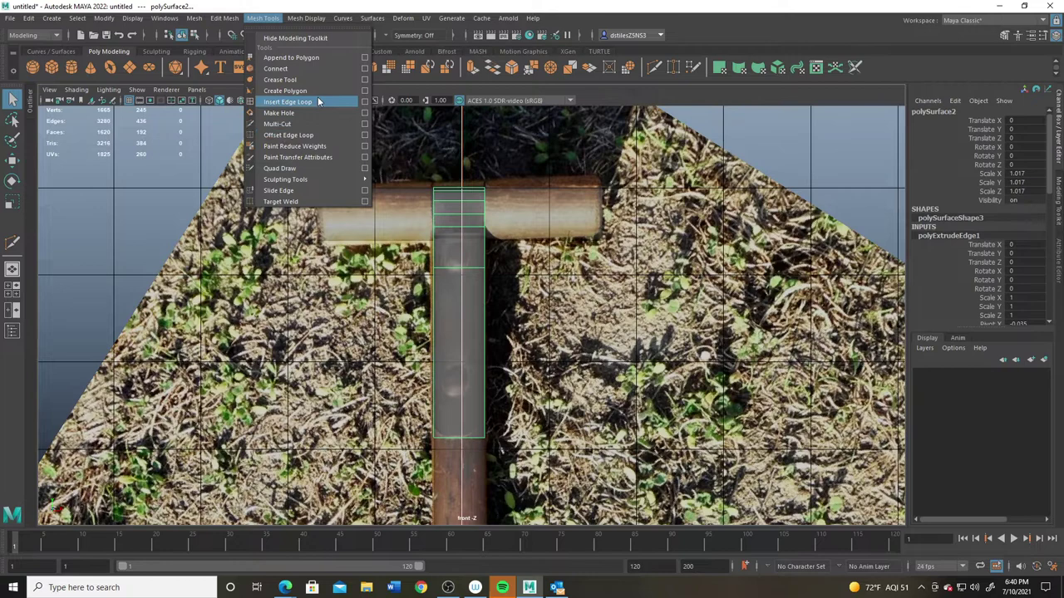
left_click(365, 103)
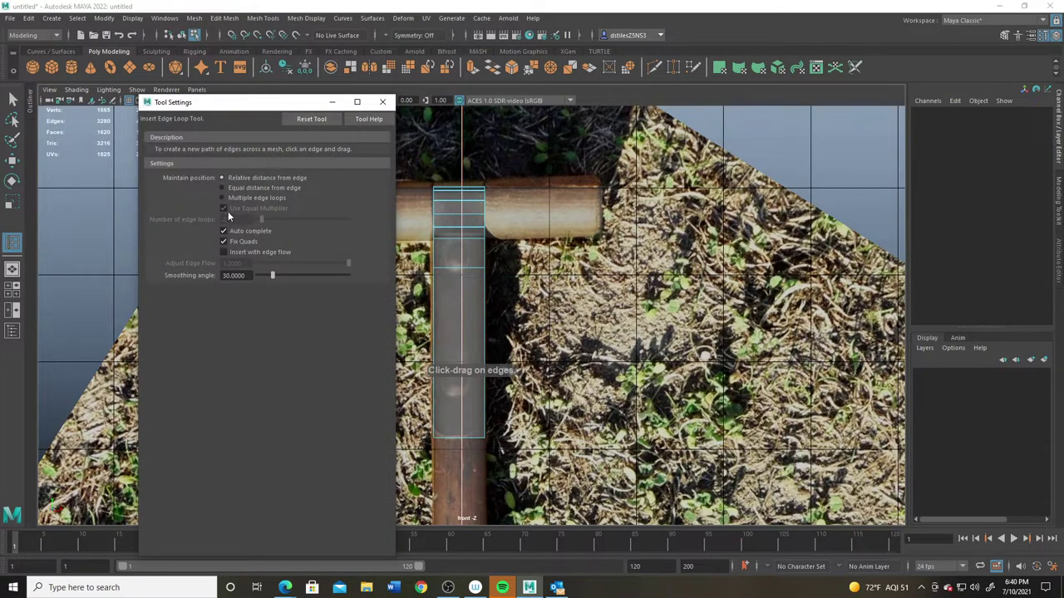
left_click(221, 198)
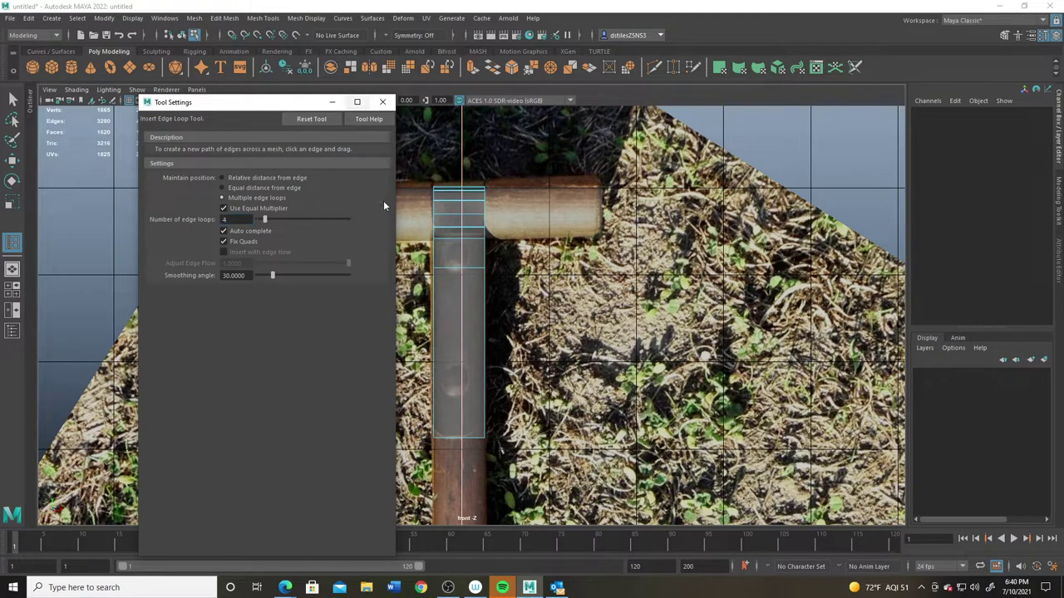
left_click(441, 226)
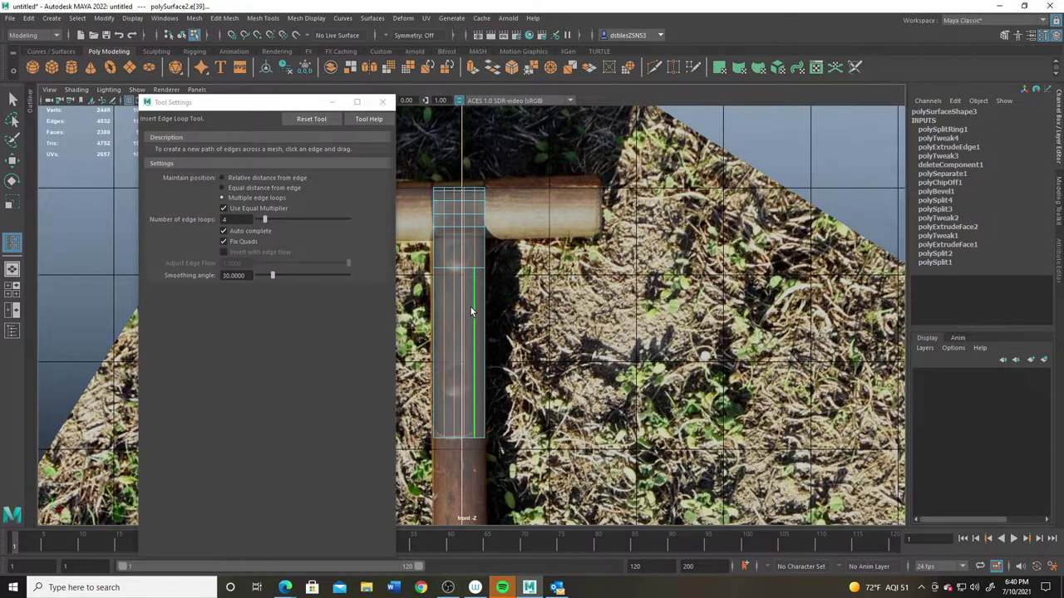
key("q")
key("space")
key("space")
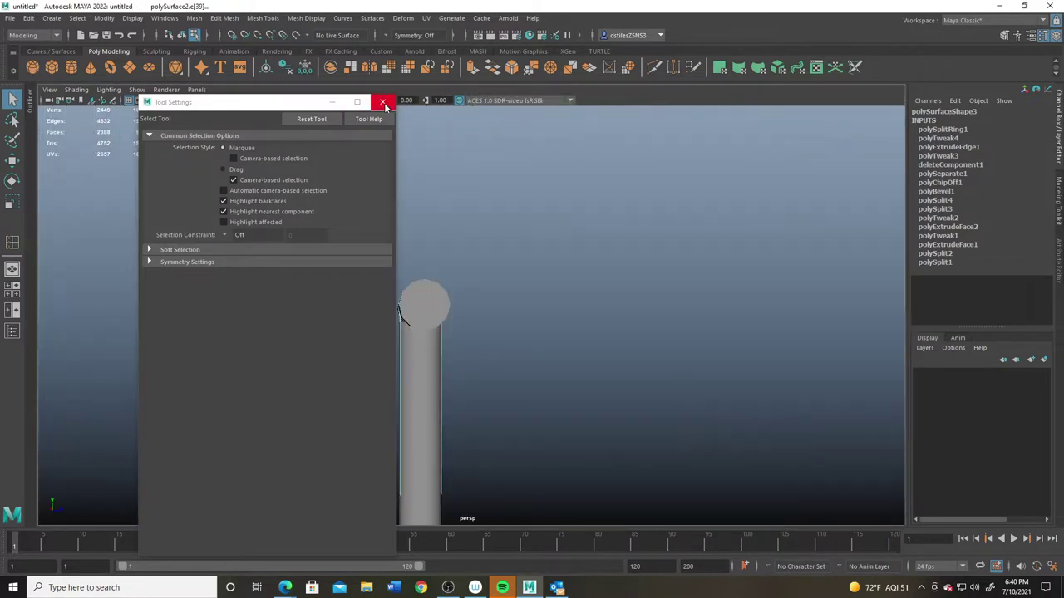
left_click(383, 103)
- Raise the outer bottom vertices of both flaps slightly in the front view, leaving the two middle vertex columns in place
left_click_drag(484, 384, 454, 335, "alt")
right_click_drag(454, 334, 482, 380, "alt")
key("space")
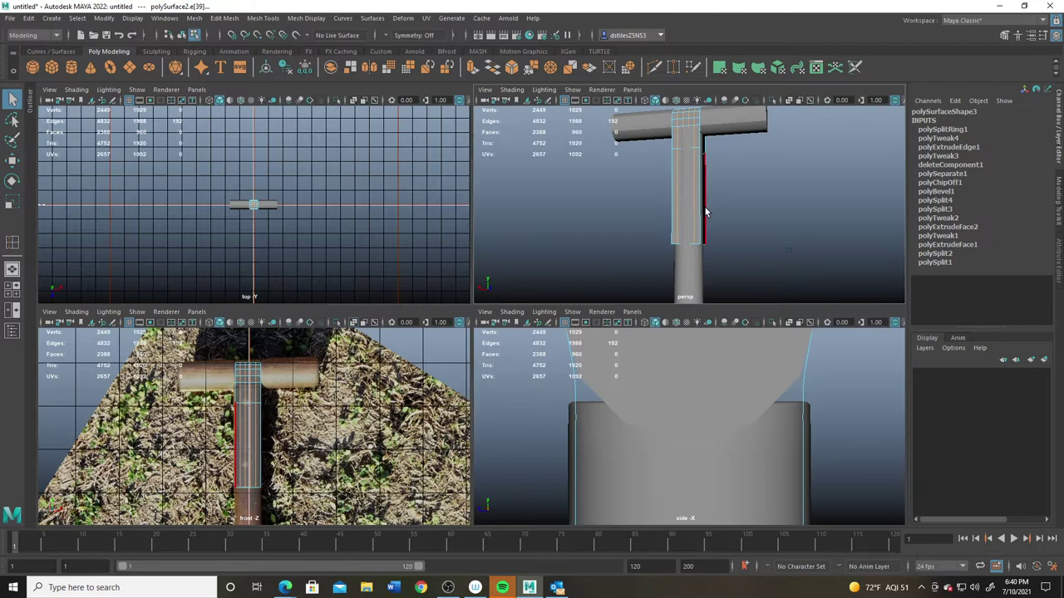
key("space")
scroll(470, 354, "up", 5)
right_click_drag(489, 327, 399, 329)
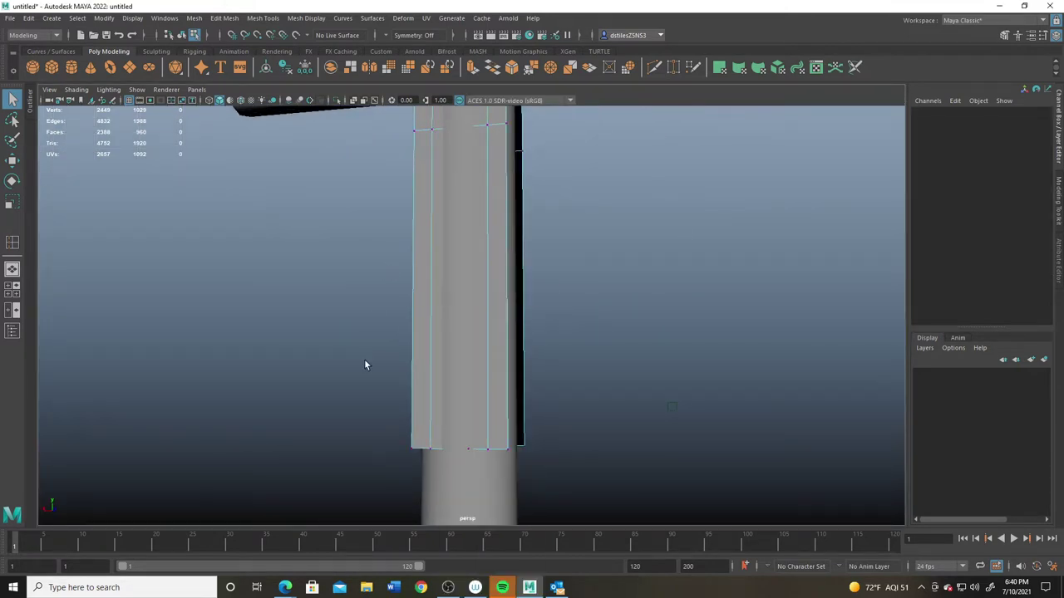
left_click_drag(395, 429, 418, 412, "alt")
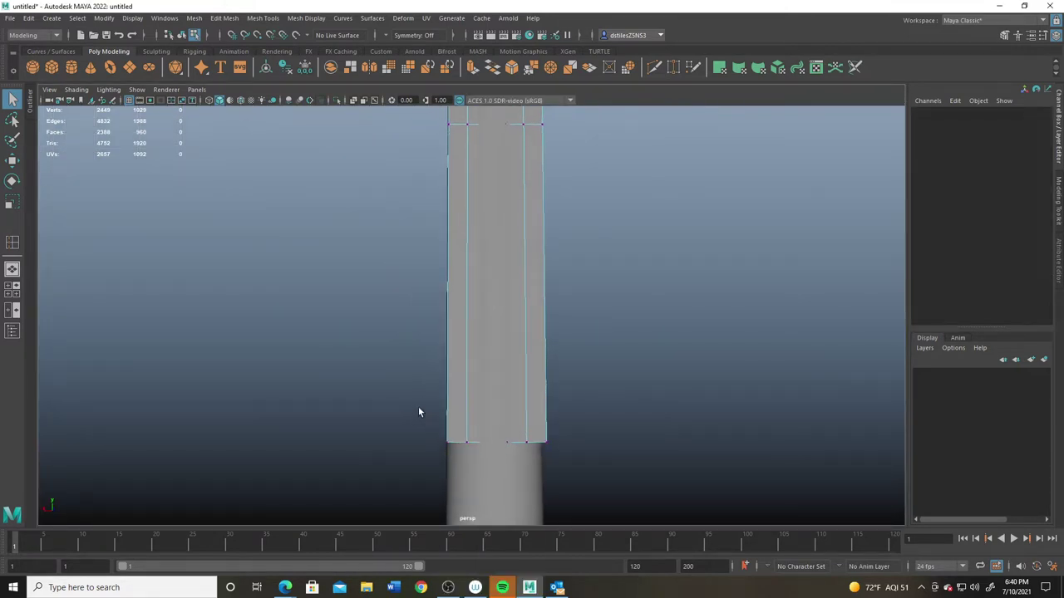
left_click_drag(475, 492, 476, 492)
left_click_drag(564, 470, 525, 399, "shift")
key("space")
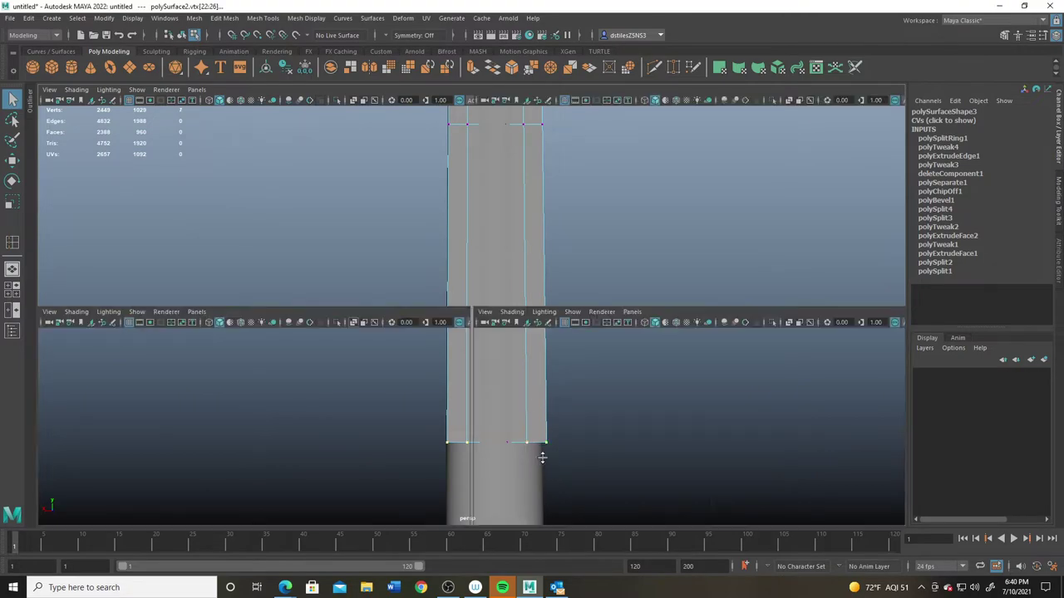
key("space")
scroll(413, 339, "up", 2)
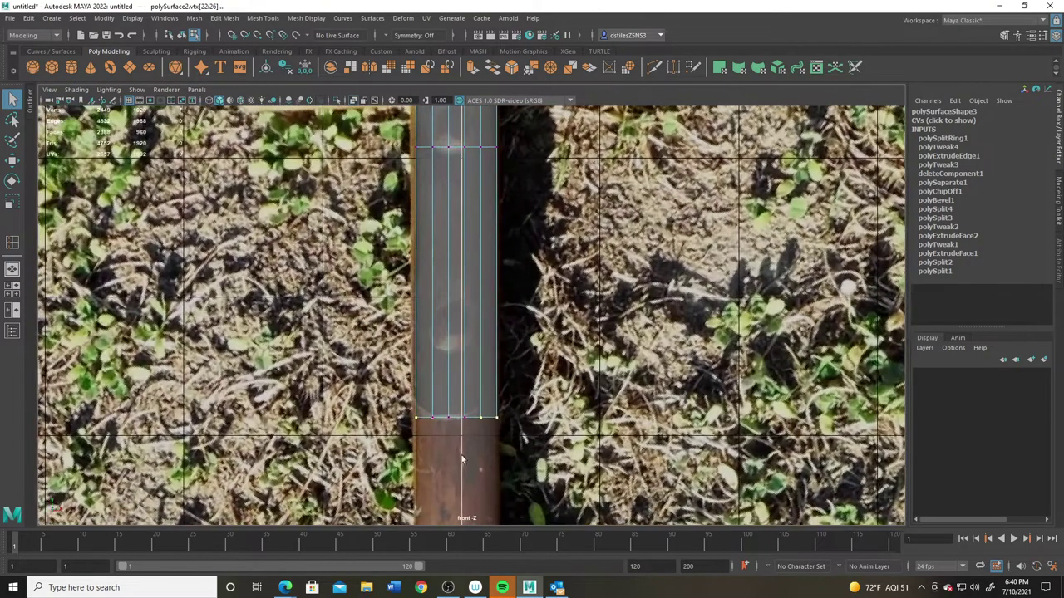
key("w")
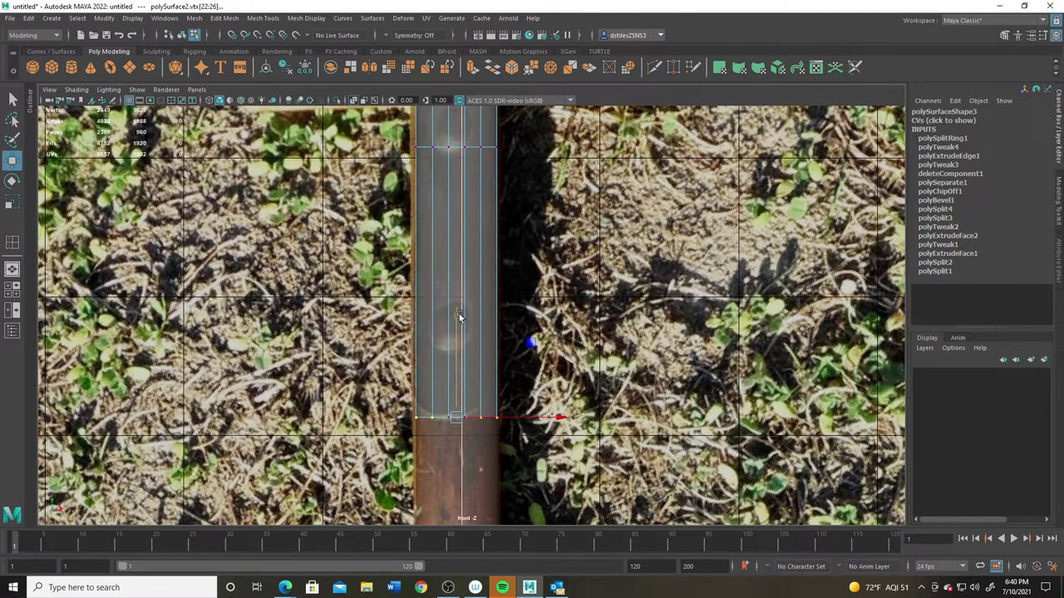
left_click_drag(461, 313, 454, 308)
- Raise only the outermost corner vertices of the flaps further to round the bottom end like the reference collar
left_click_drag(402, 382, 429, 439)
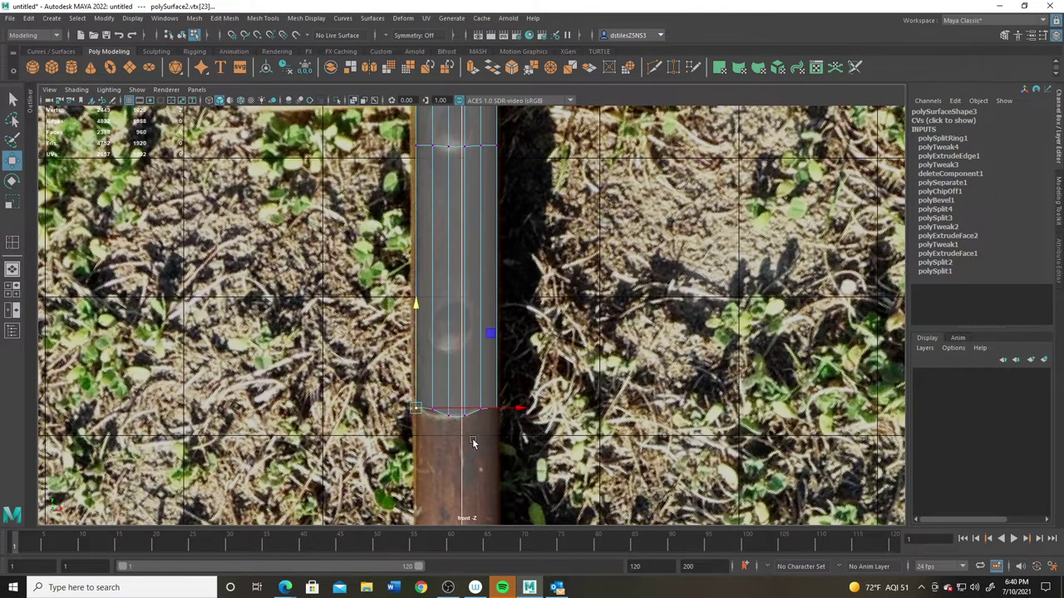
left_click_drag(511, 440, 486, 372, "shift")
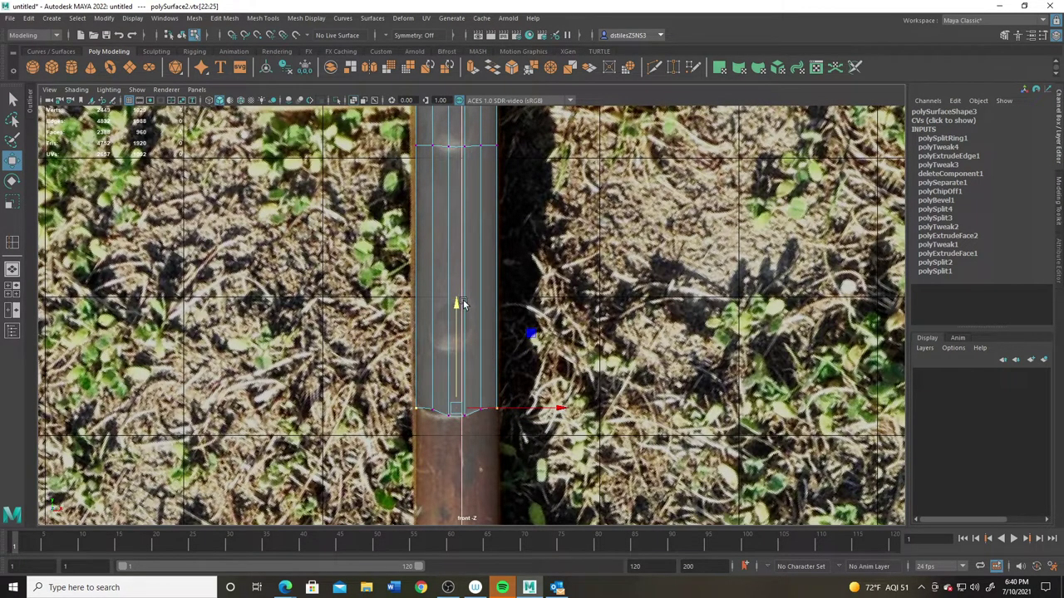
left_click_drag(463, 304, 461, 294)
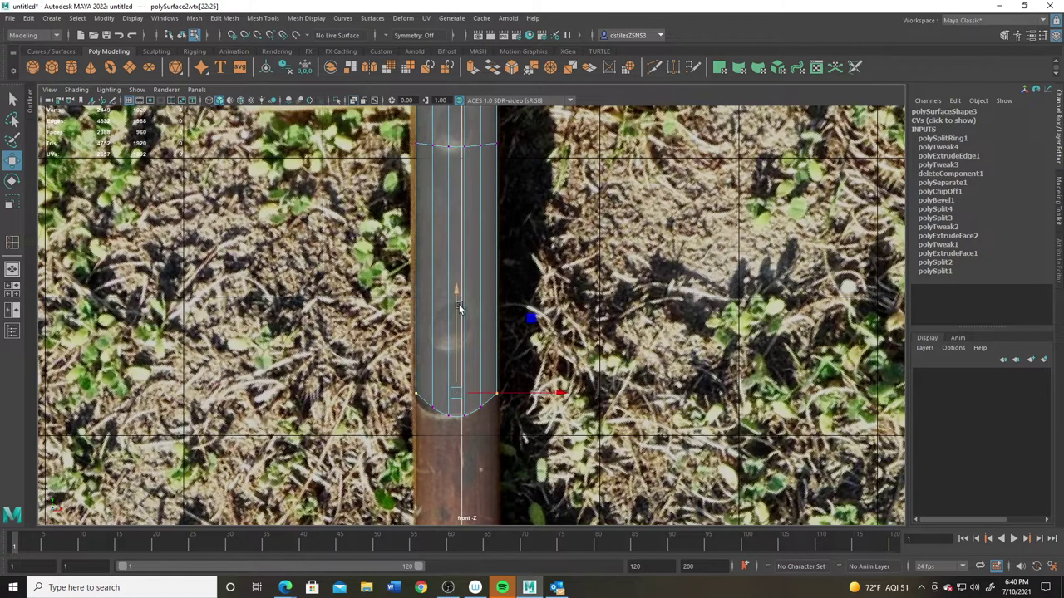
- Scale all the bottom vertices slightly closer together vertically to flatten the curved end
left_click_drag(522, 441, 522, 441)
key("r")
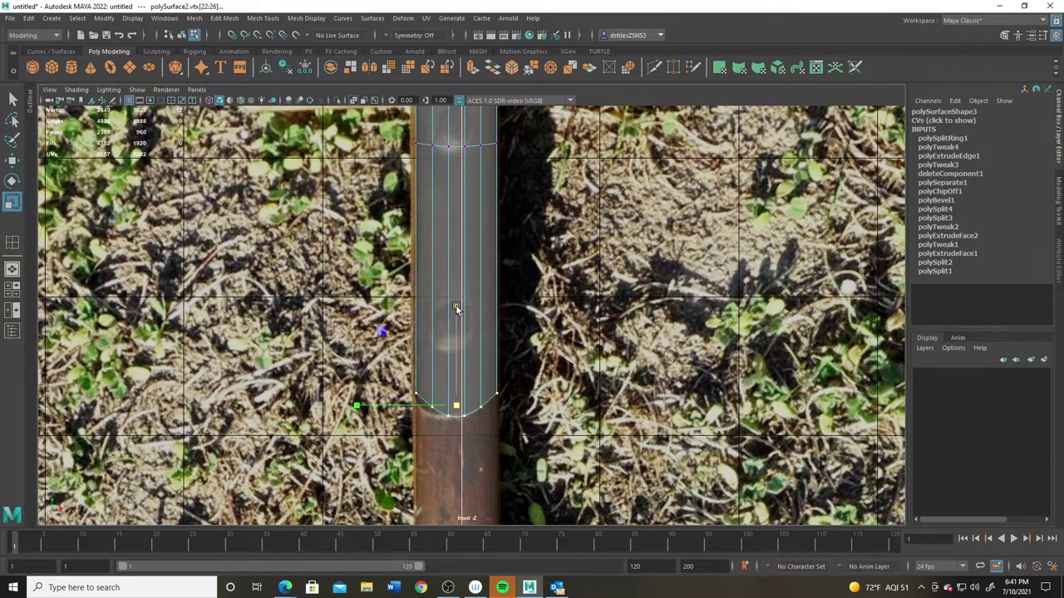
key("q")
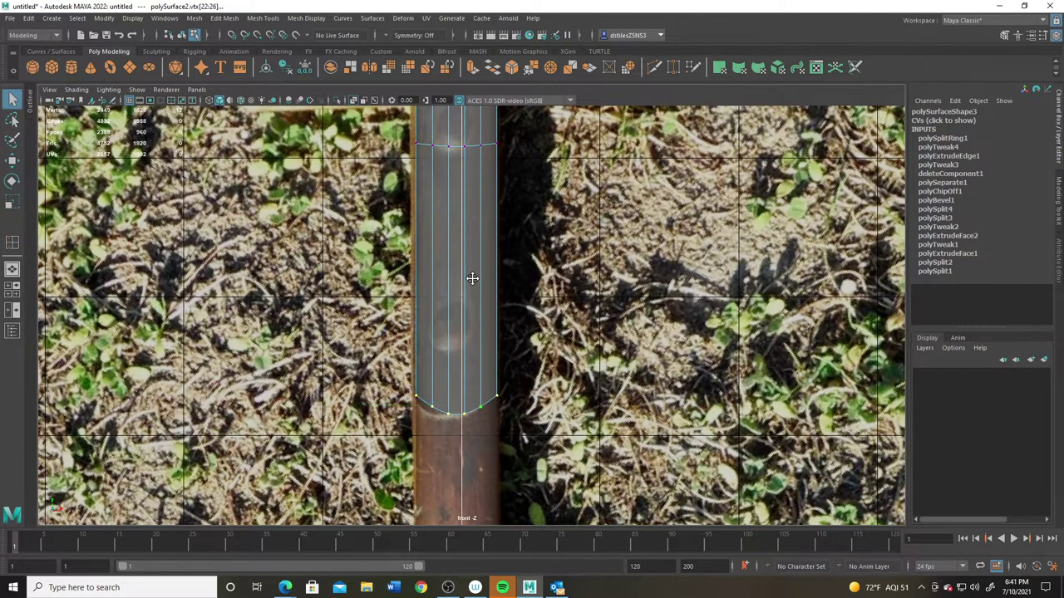
- Cut a horizontal edge loop into both sides of the band at the underside of the grip with Multi-Cut
middle_click_drag(472, 278, 457, 380, "alt")
key("space")
key("space")
left_click_drag(522, 187, 522, 381, "alt")
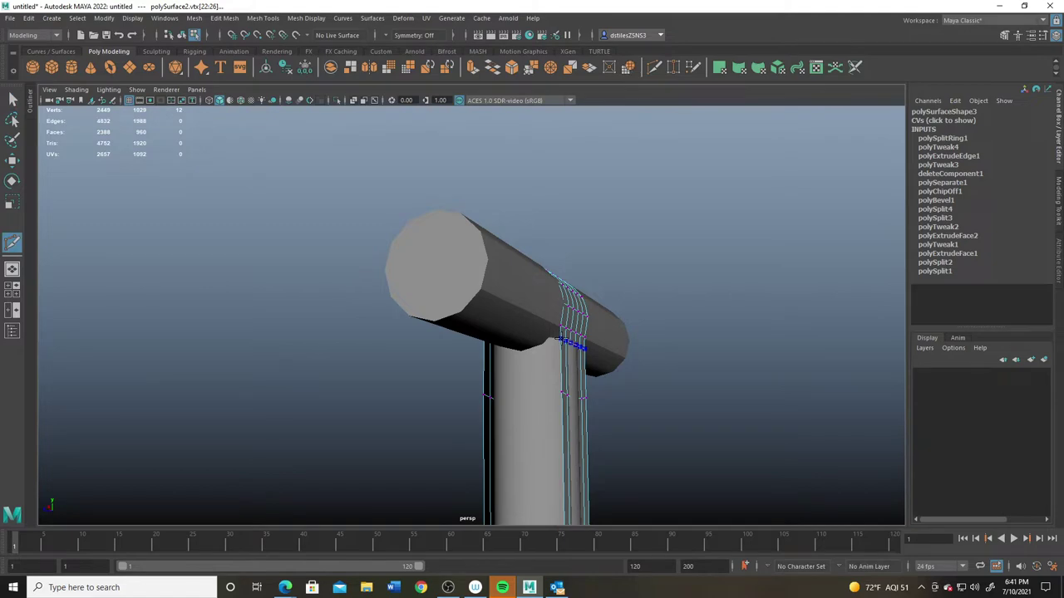
left_click(559, 339, "ctrl")
left_click_drag(488, 384, 542, 388, "alt")
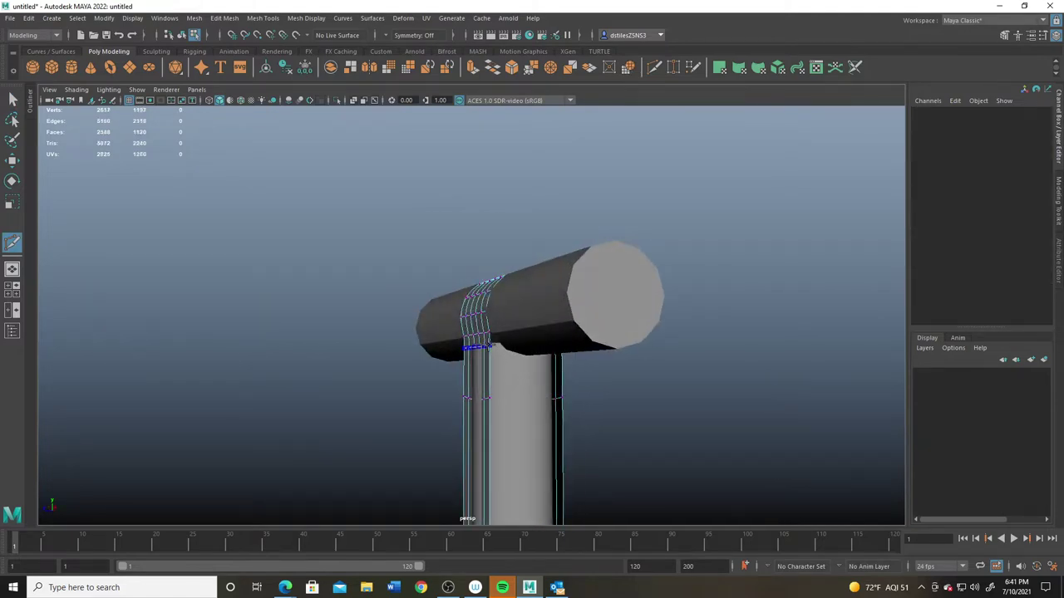
key("q")
left_click_drag(463, 385, 475, 360, "alt")
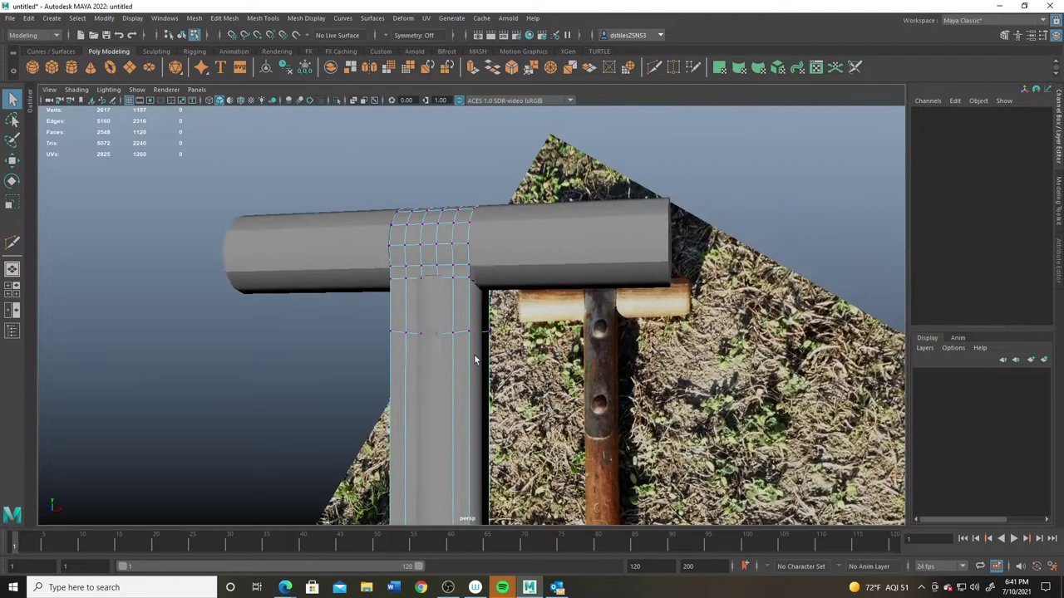
right_click(430, 335)
left_click(443, 313)
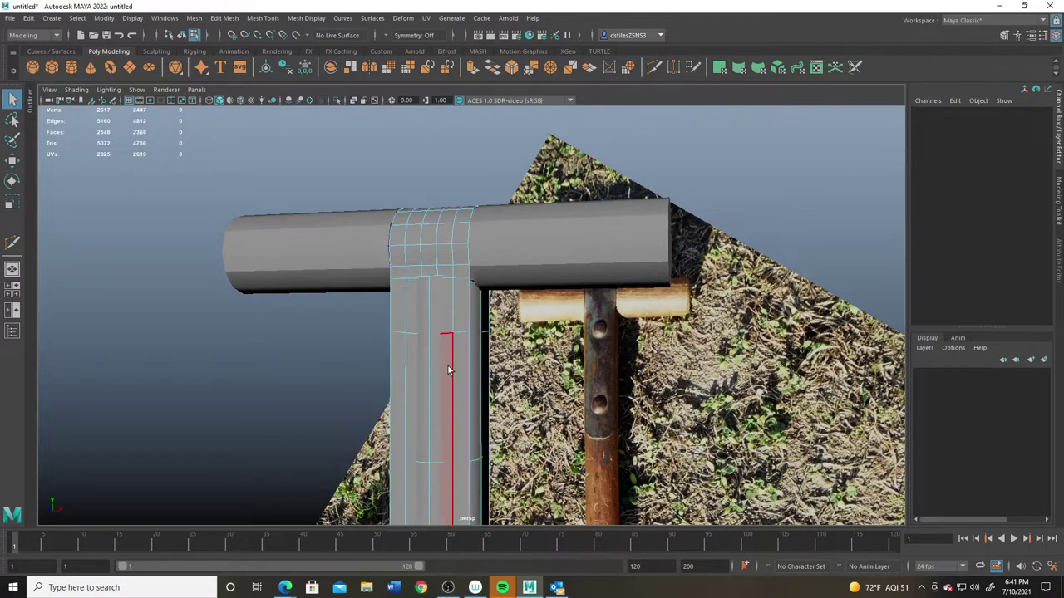
left_click(463, 374)
left_click_drag(419, 390, 474, 315, "alt")
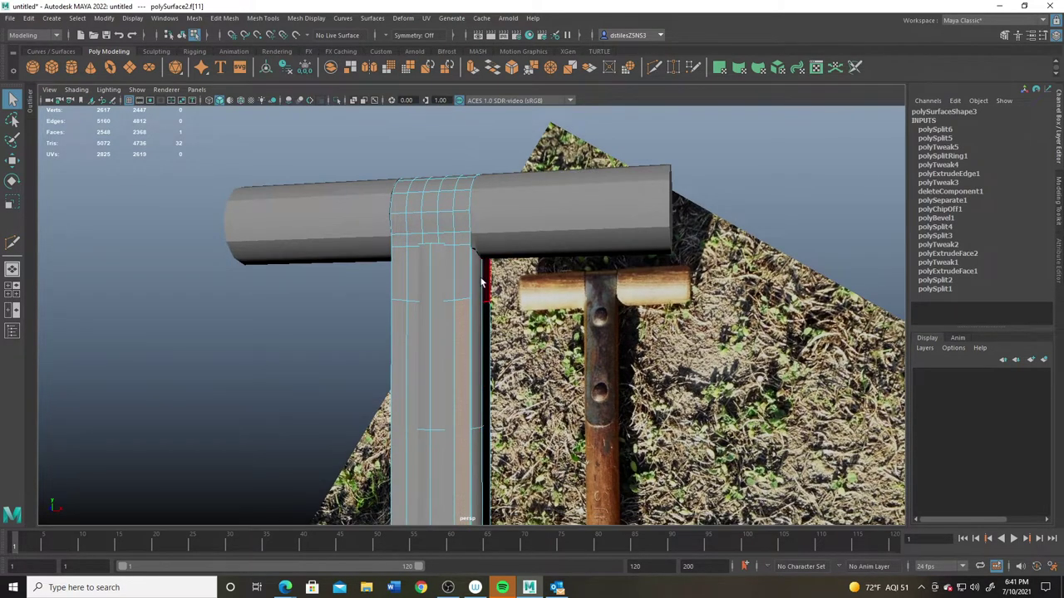
right_click(434, 185)
left_click(453, 186)
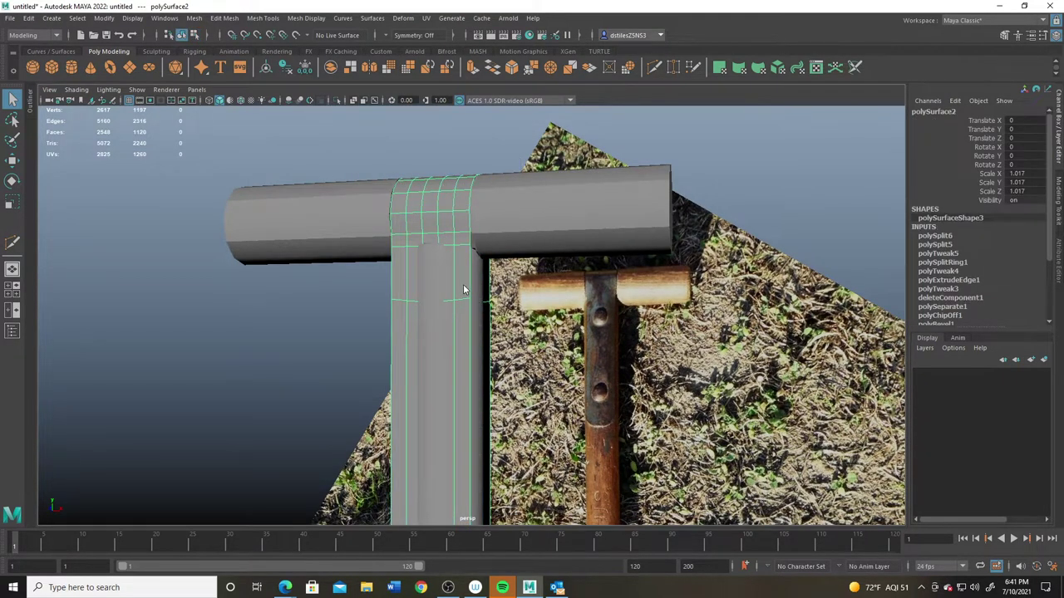
right_click_drag(464, 286, 463, 314)
left_click_drag(467, 339, 333, 318, "alt")
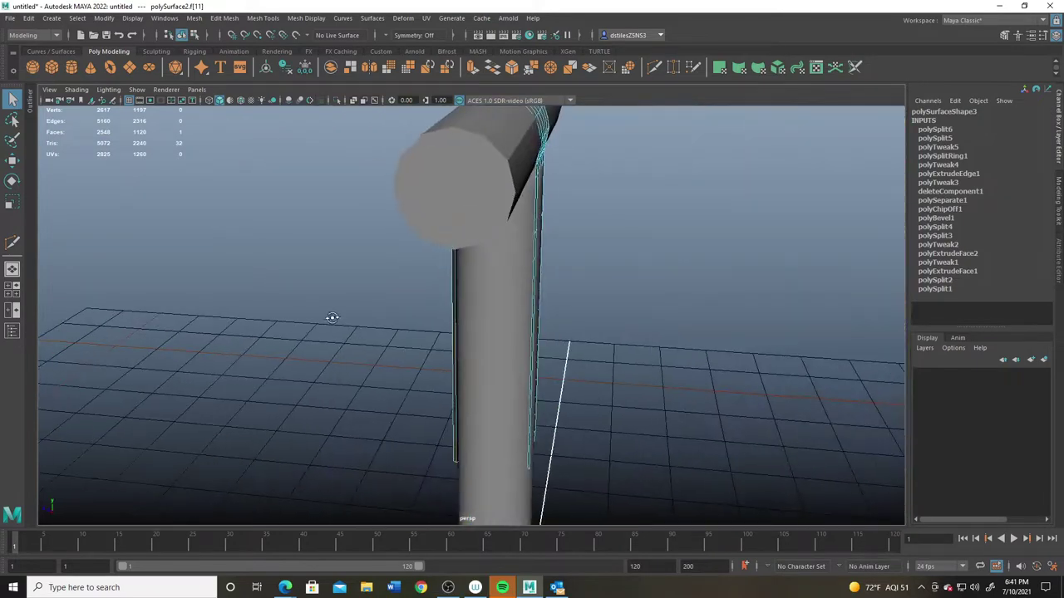
left_click_drag(504, 344, 382, 338, "alt")
left_click(494, 339, "shift")
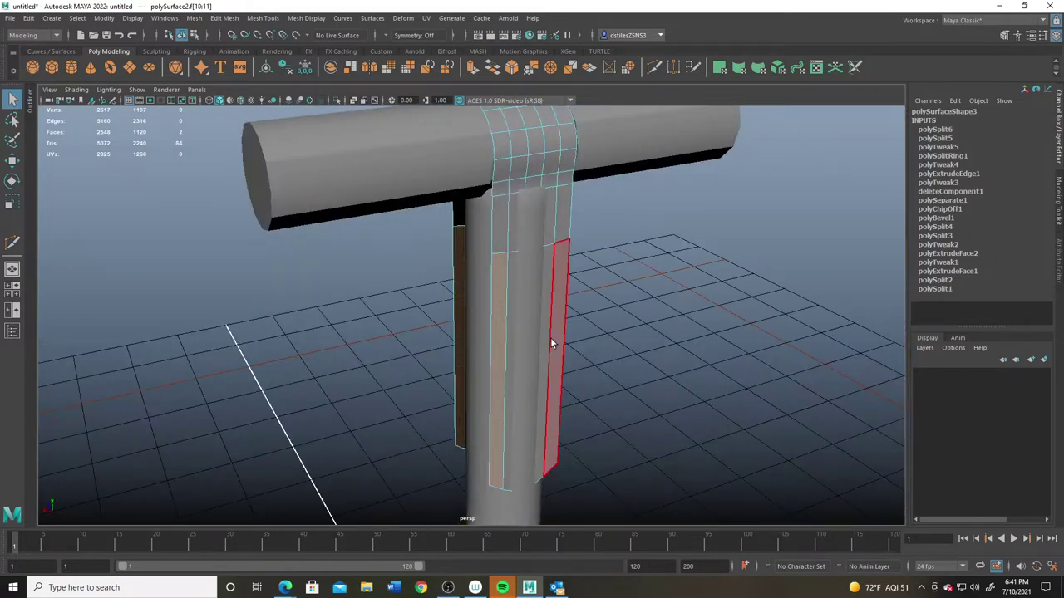
left_click_drag(550, 338, 707, 341, "alt")
left_click(502, 341, "shift")
left_click_drag(523, 340, 403, 355, "alt")
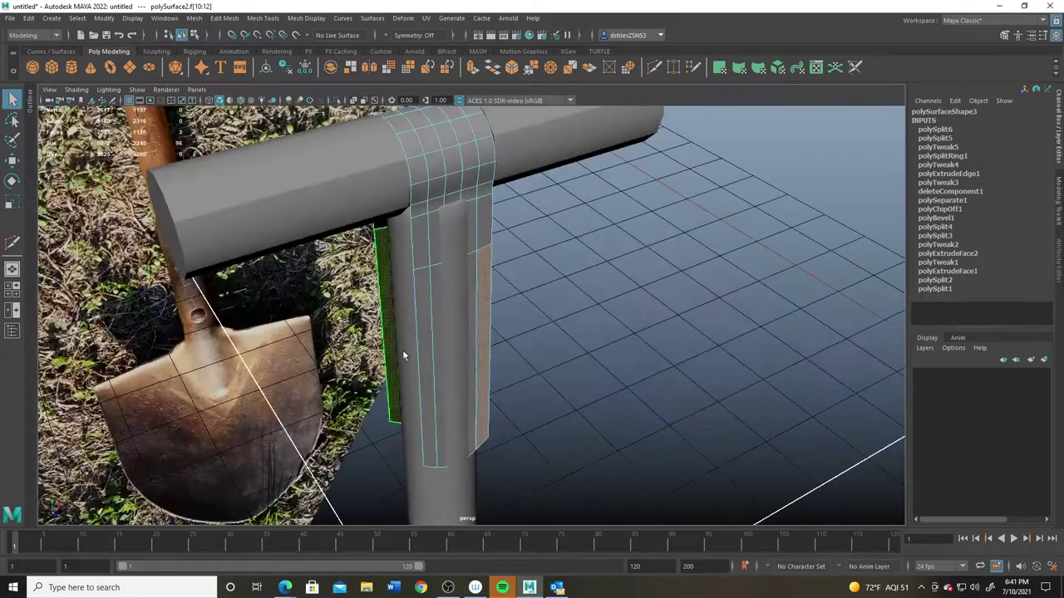
left_click(424, 349, "shift")
key("r")
left_click_drag(473, 374, 507, 363, "alt")
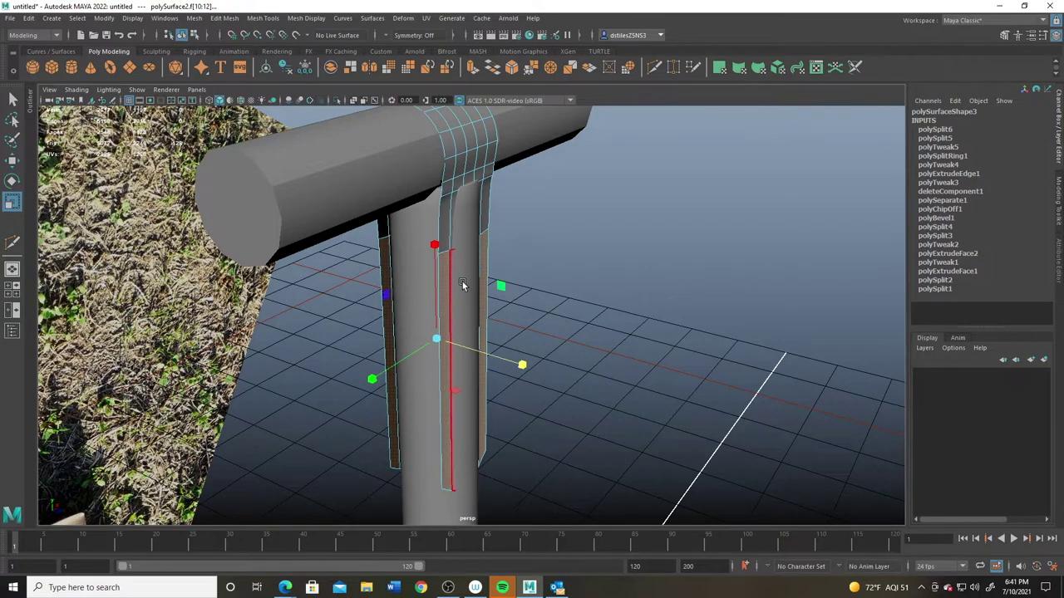
- Select the middle face strip on both flaps using X-ray and scale the two strips outward so they clear the shaft
left_click(355, 101)
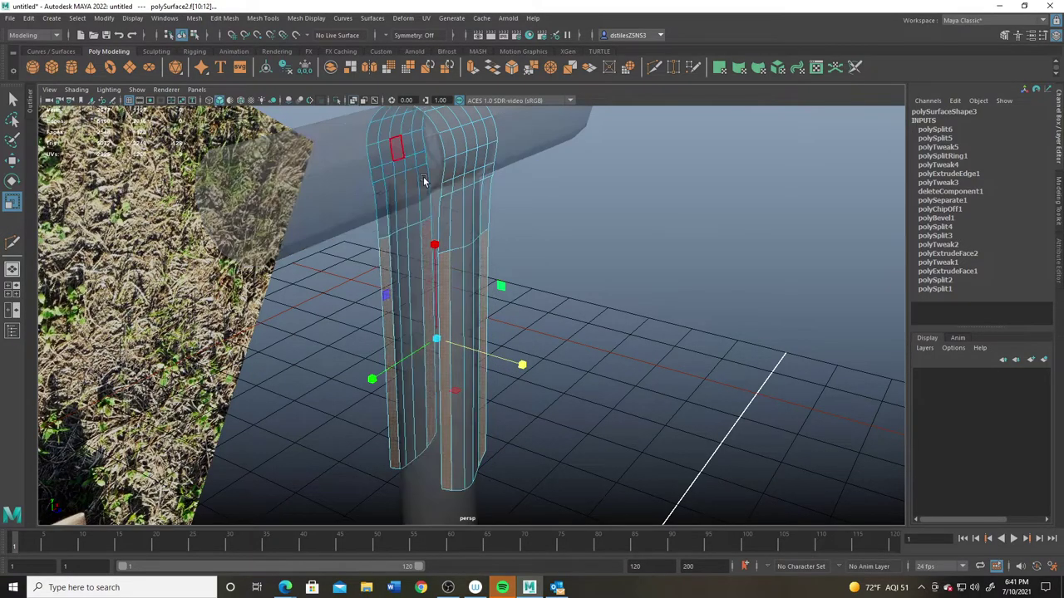
left_click_drag(424, 180, 433, 252, "alt")
left_click(454, 292)
left_click_drag(454, 295, 527, 324, "alt")
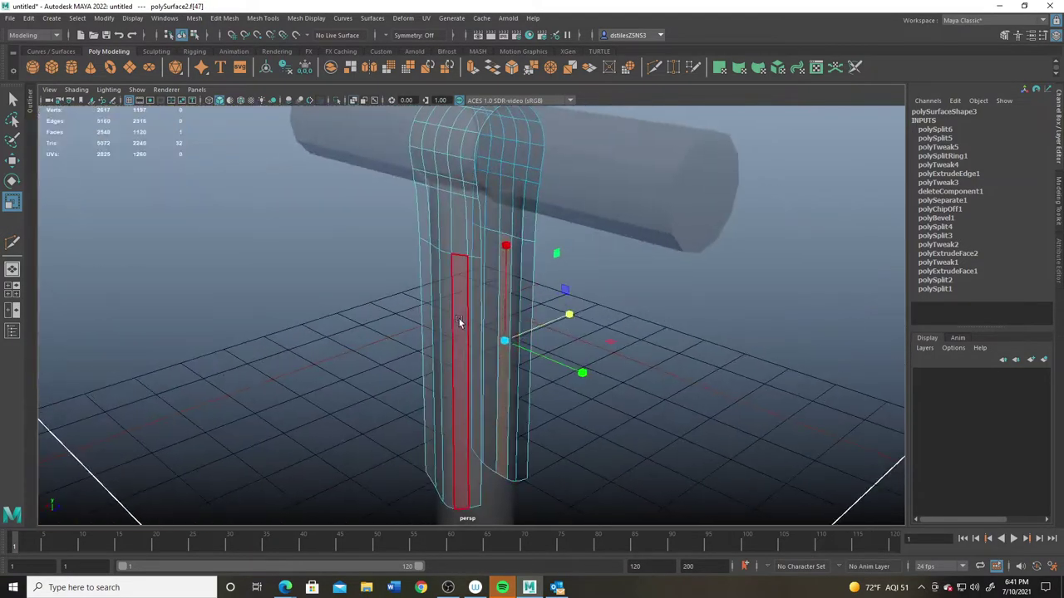
left_click(449, 323, "shift")
left_click(359, 103)
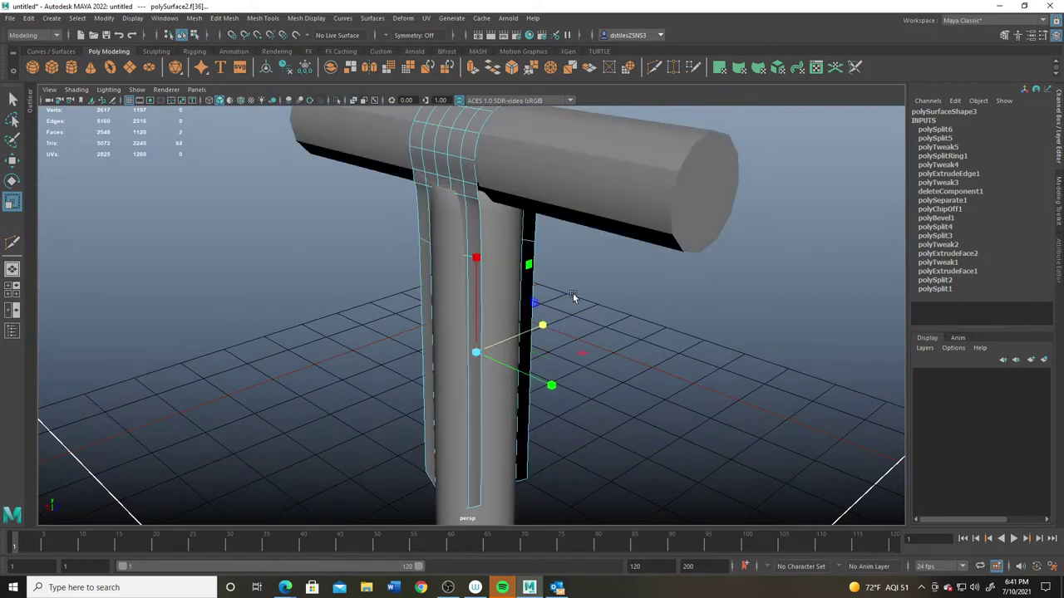
left_click_drag(544, 326, 556, 330)
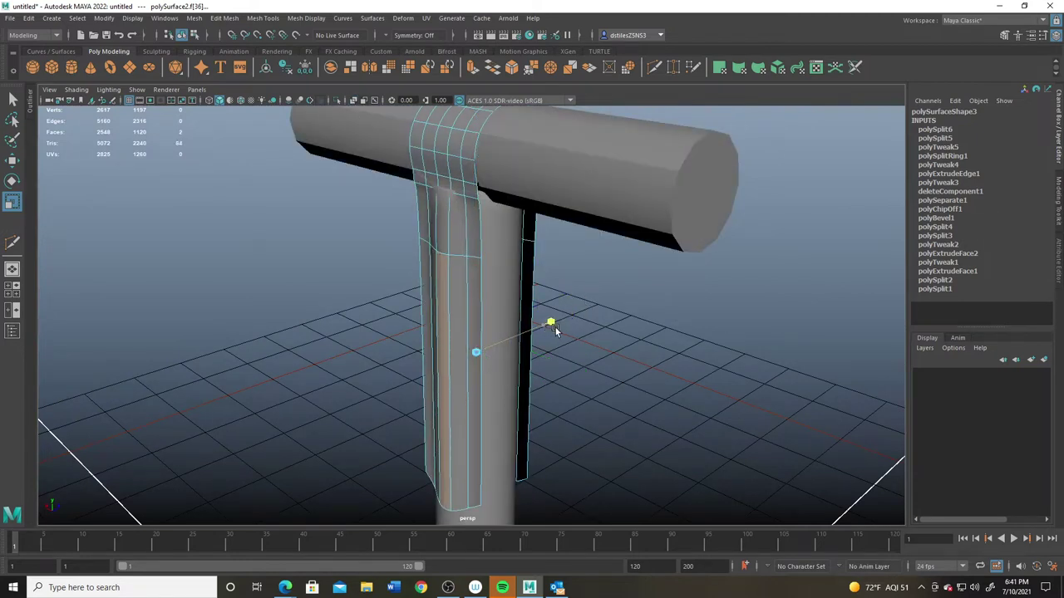
- Scale the four long outer side edges of the flaps closer together so the flaps curve around the shaft
right_click_drag(444, 287, 459, 174)
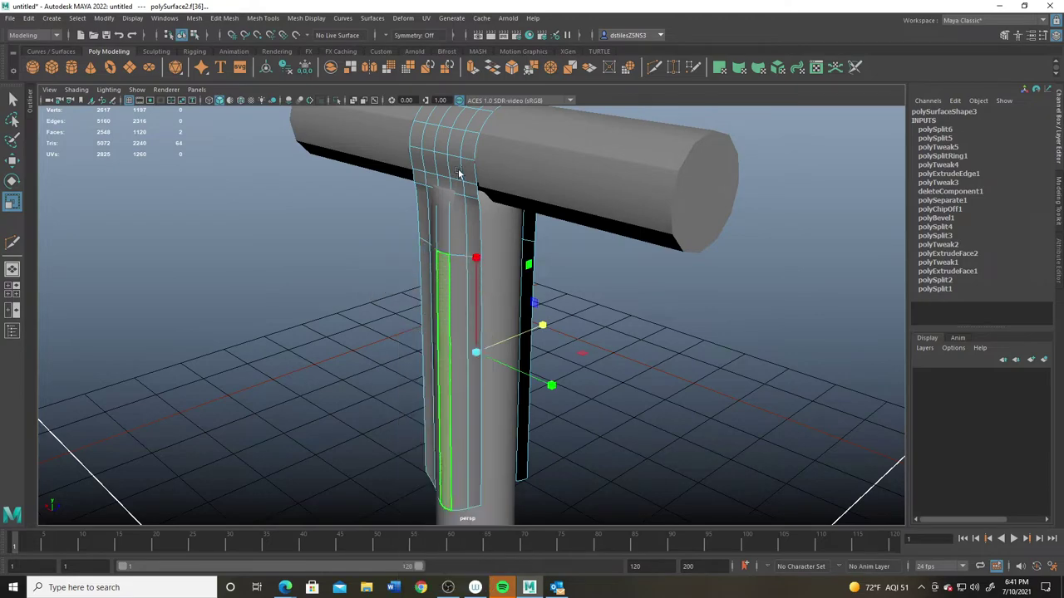
left_click(532, 313, "shift")
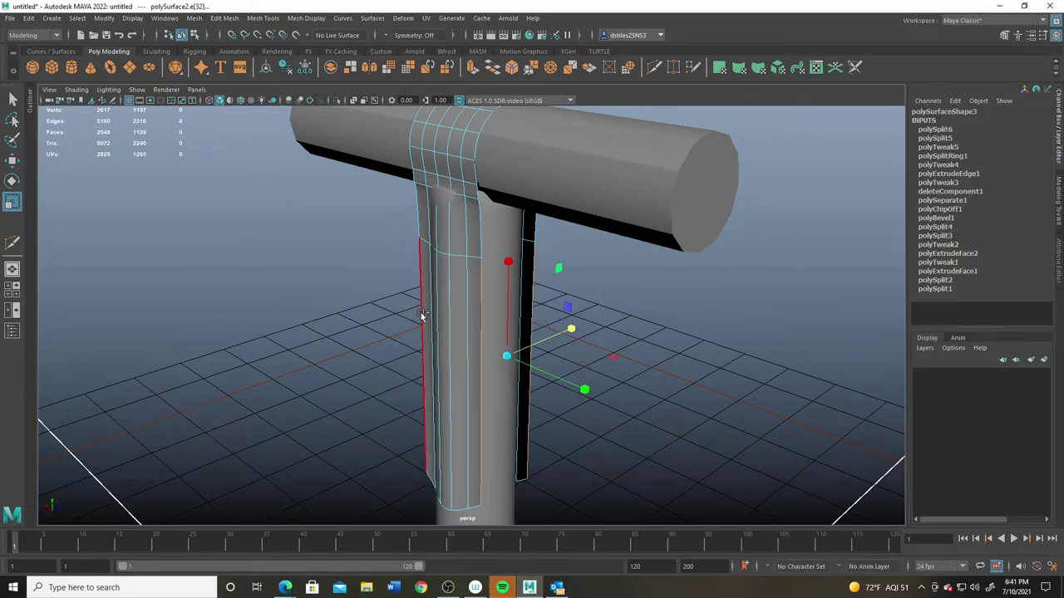
left_click_drag(418, 303, 401, 314, "alt")
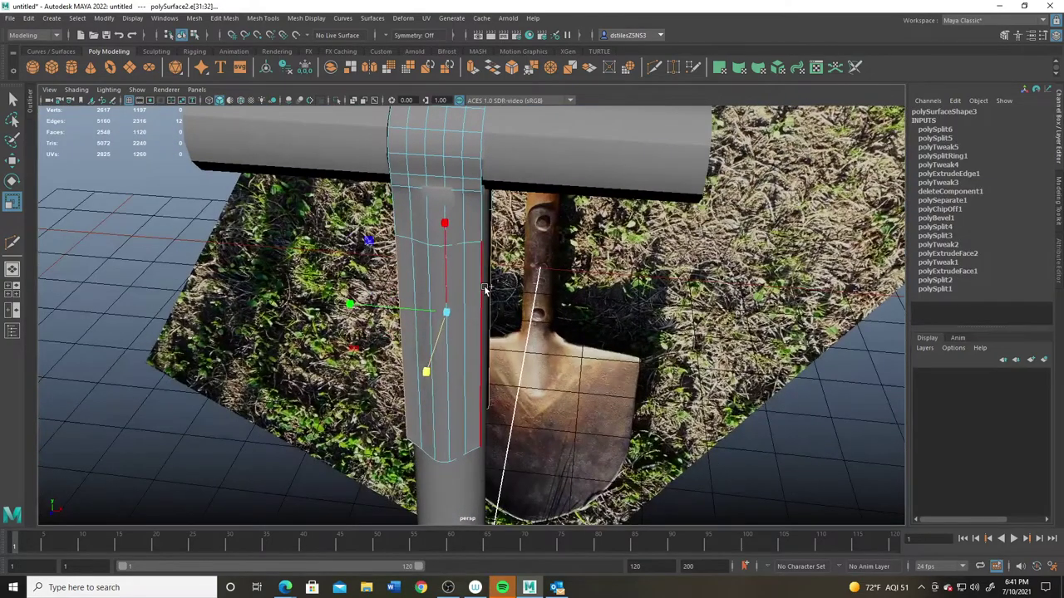
left_click_drag(514, 317, 435, 320, "alt")
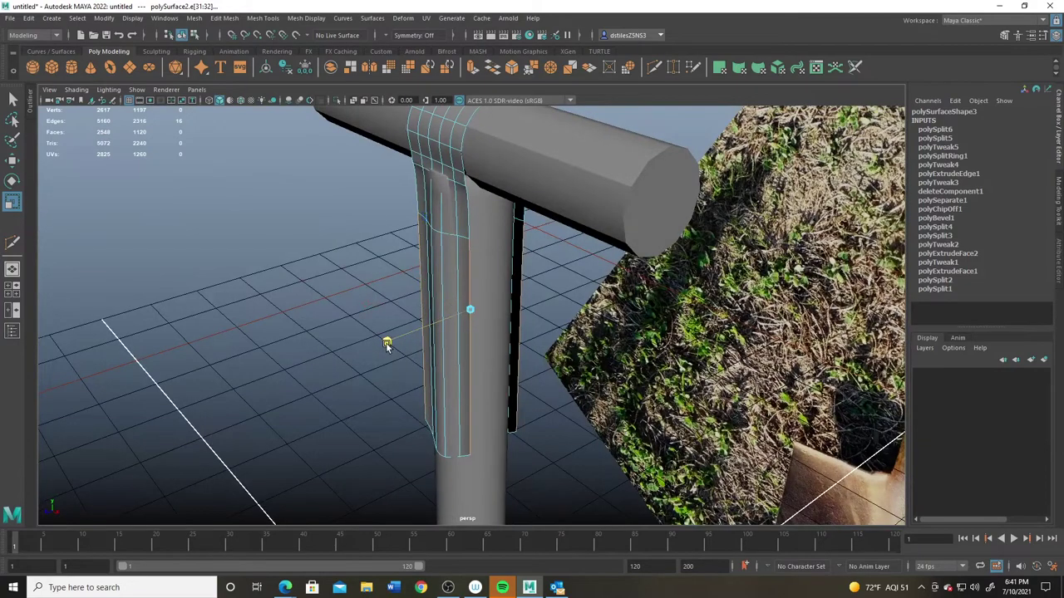
left_click_drag(386, 345, 423, 342)
left_click_drag(545, 343, 387, 335, "alt")
left_click_drag(506, 359, 338, 334, "alt")
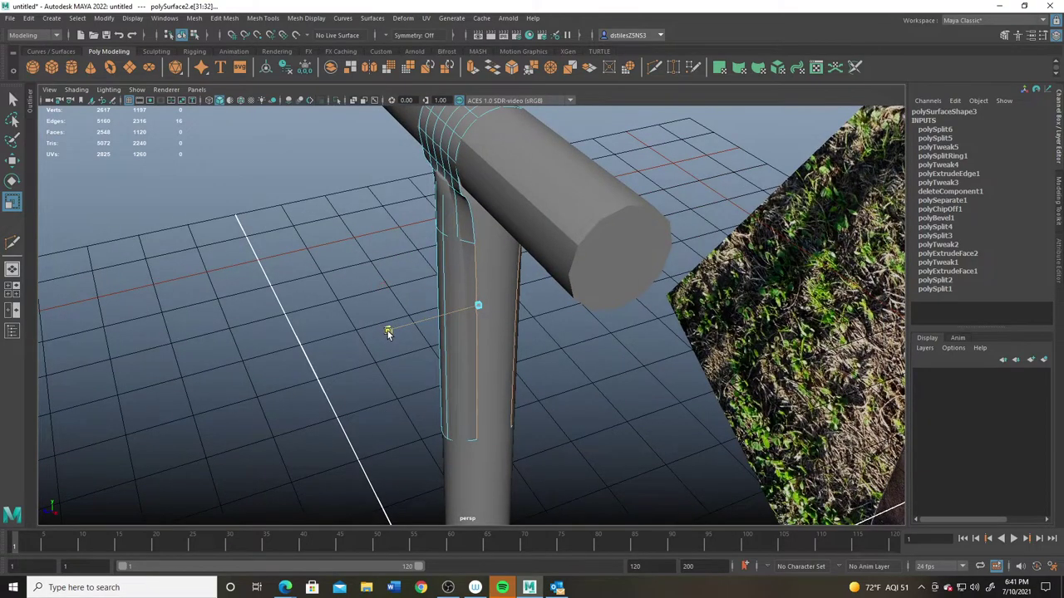
key("q")
- Lower the horizontal edge rows just beneath the grip slightly on both sides of the band
left_click_drag(393, 329, 532, 353, "alt")
right_click_drag(477, 209, 545, 177)
left_click_drag(366, 320, 472, 230, "alt")
left_click(413, 205)
key("w")
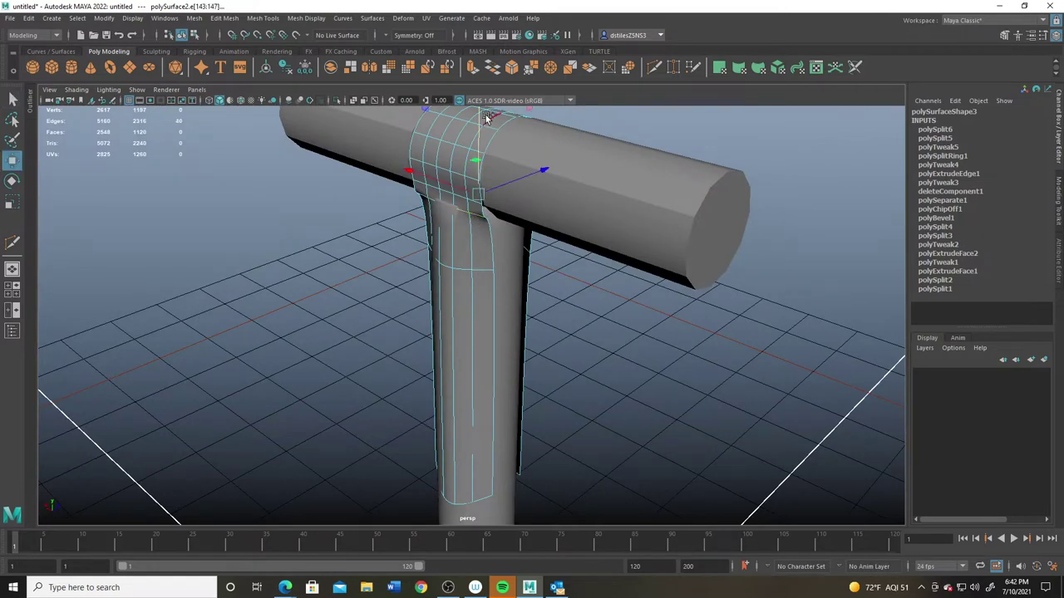
middle_click_drag(479, 119, 480, 133, "shift")
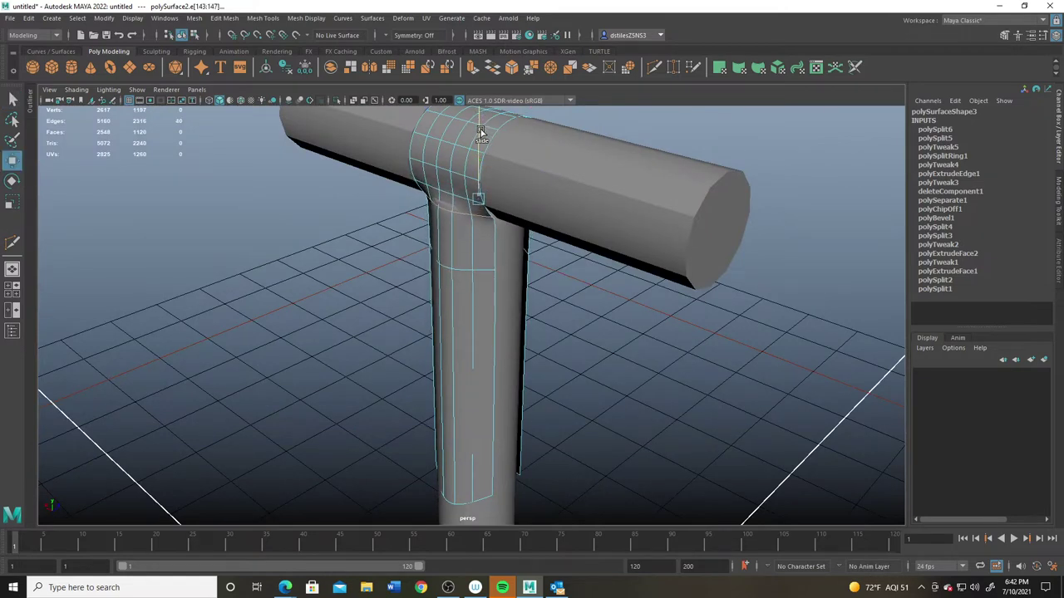
- Extrude the whole collar band outward with a Local Translate Z of 0.038 to give it thickness
left_click_drag(444, 289, 408, 278, "alt")
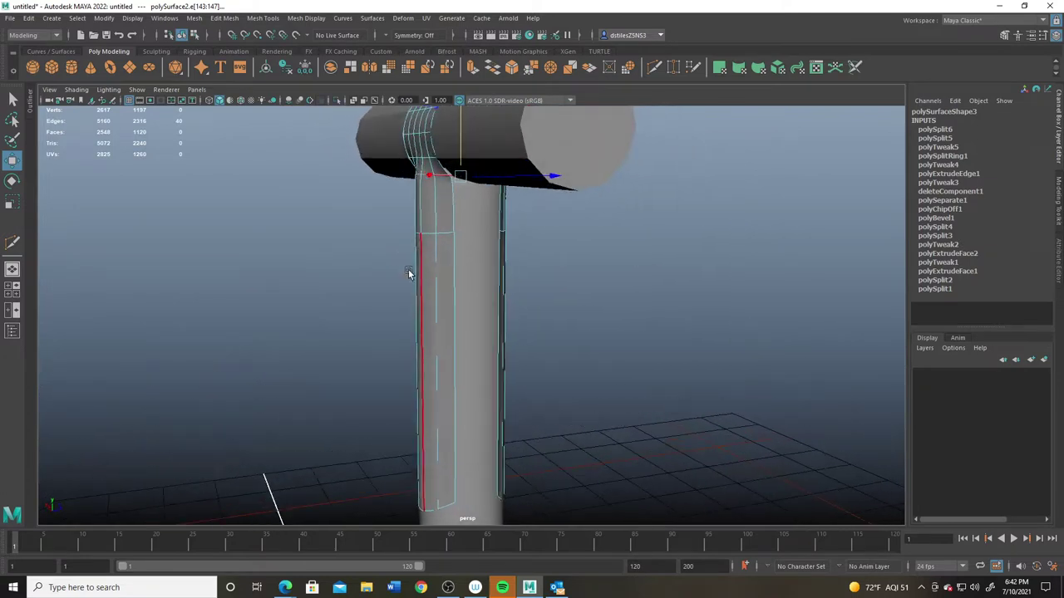
right_click_drag(441, 240, 509, 212)
key("r")
left_click_drag(462, 205, 534, 176, "alt")
left_click(472, 68)
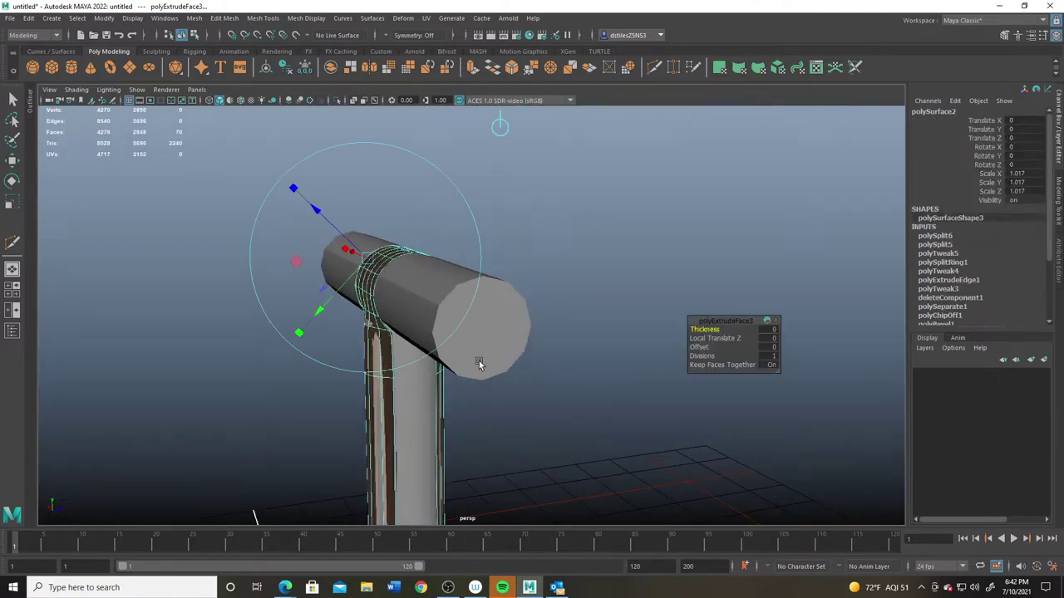
left_click_drag(319, 211, 316, 211)
left_click_drag(379, 360, 456, 362, "alt")
key("q")
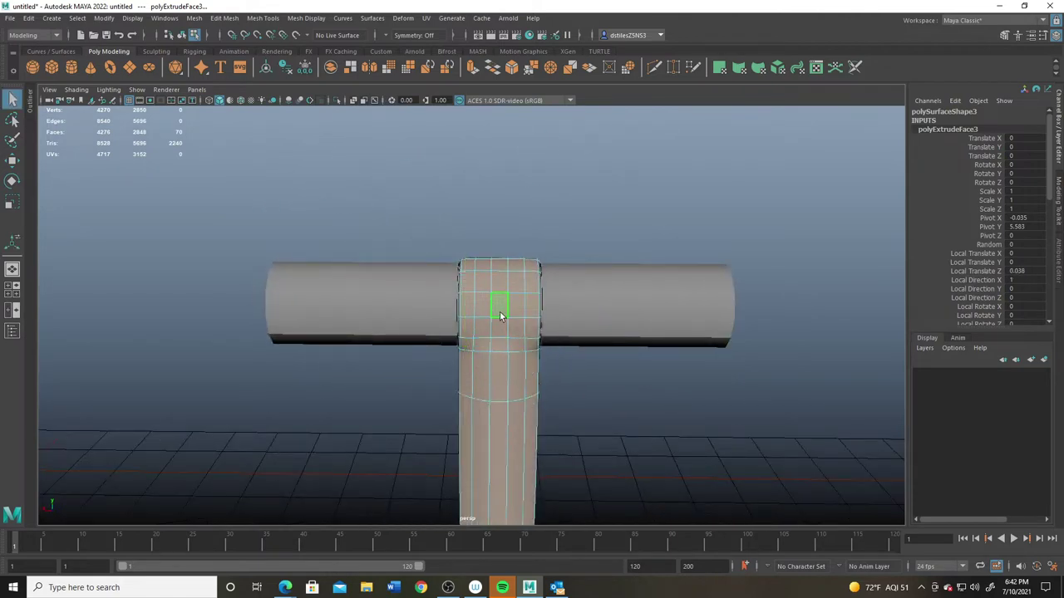
- Turn off the band's smooth preview and cut two Multi-Cut edge loops around its rim, near the outer and inner borders
right_click_drag(499, 313, 603, 235)
left_click_drag(407, 287, 511, 326, "alt")
right_click_drag(511, 327, 653, 332, "alt")
middle_click_drag(652, 332, 607, 434, "alt")
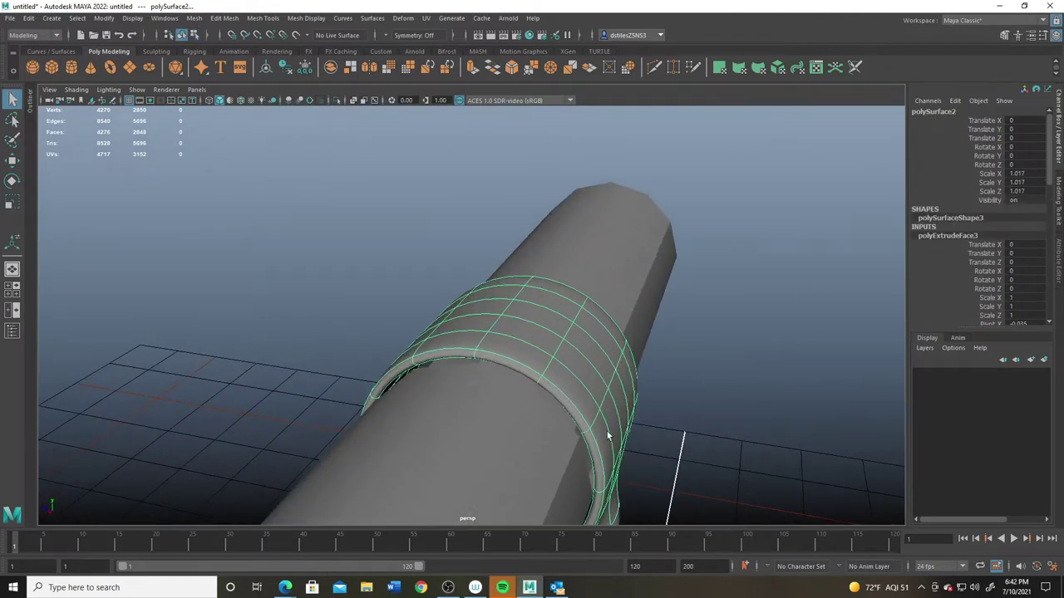
left_click(654, 67)
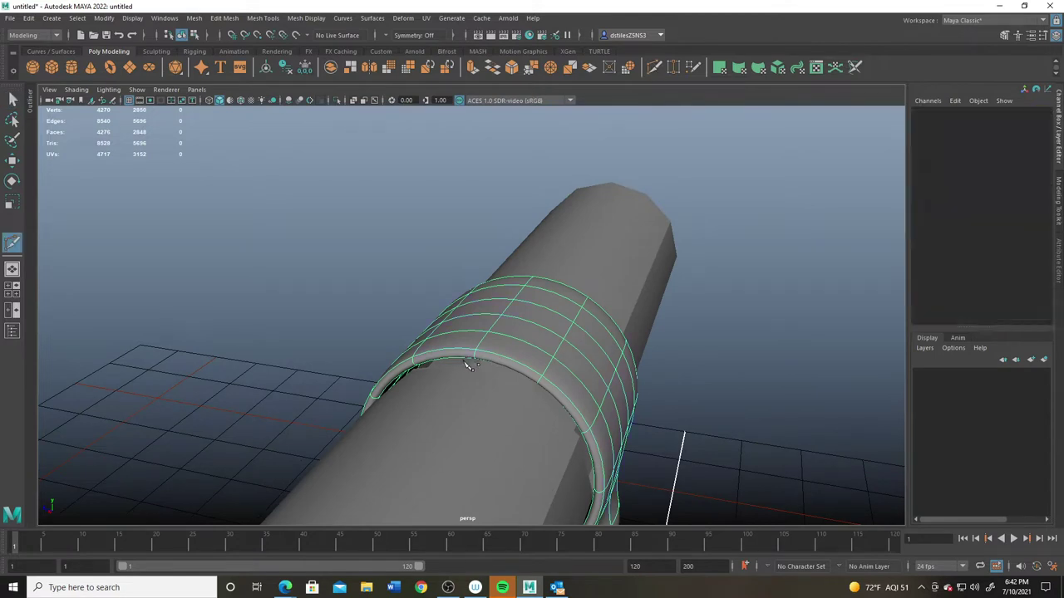
key("1")
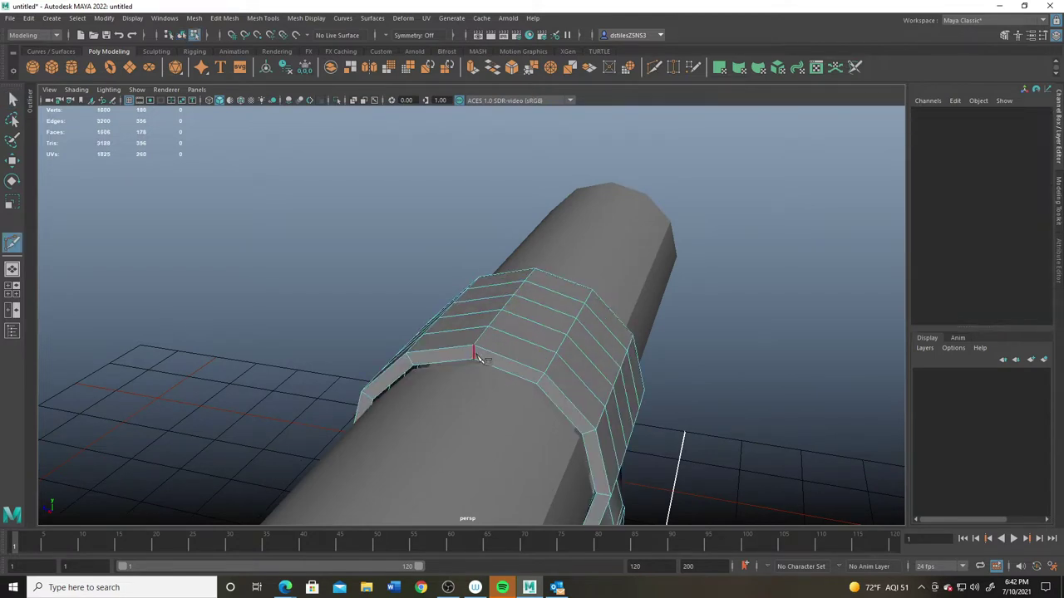
key("ctrl")
left_click(474, 347, "ctrl")
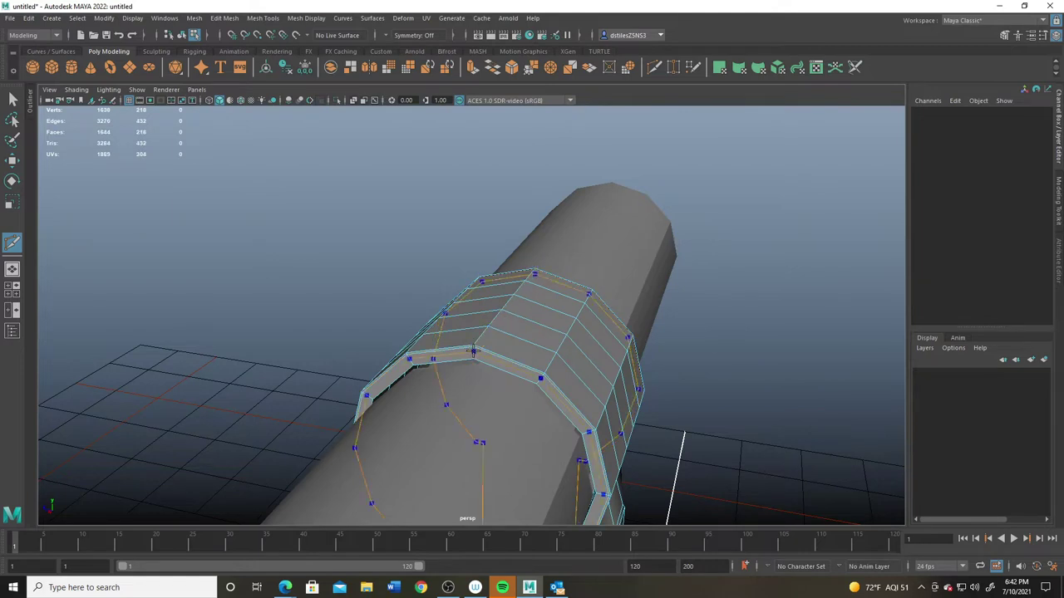
left_click(474, 357, "ctrl")
key("q")
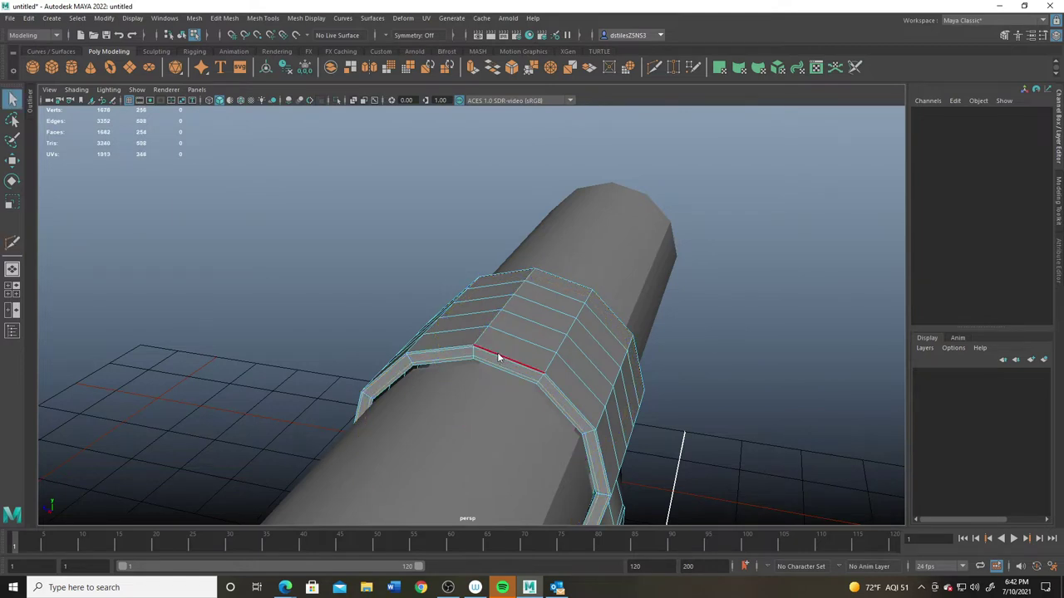
- Return the collar band to object mode, turn its smooth preview on again and deselect it
right_click_drag(499, 355, 641, 232)
key("3")
left_click(677, 413)
left_click_drag(677, 412, 498, 354, "alt")
- Scale the collar band uniformly to 0.938 and turn on smooth preview for the grip
left_click(497, 353)
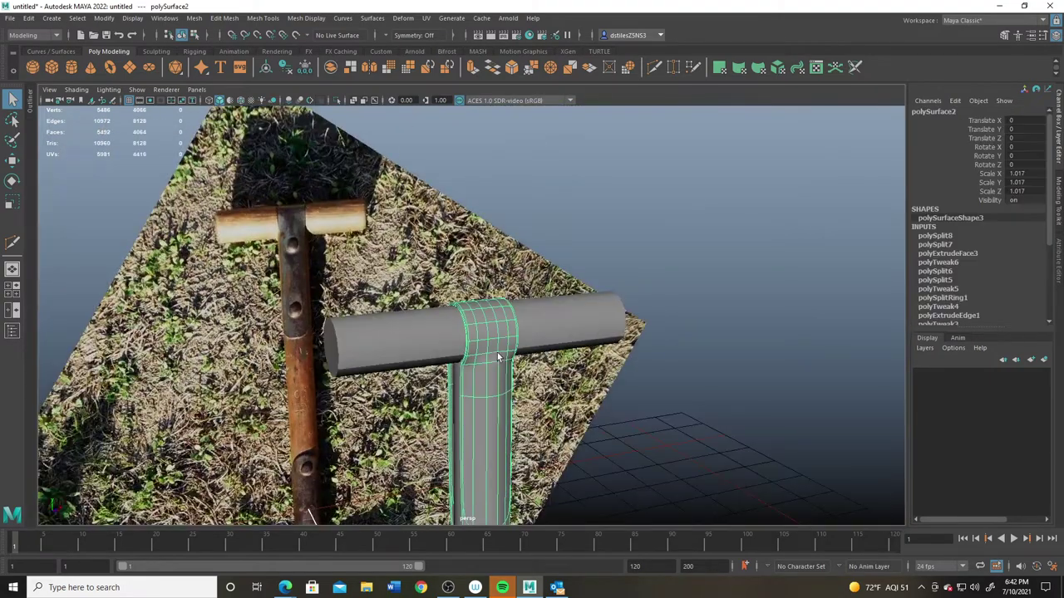
key("r")
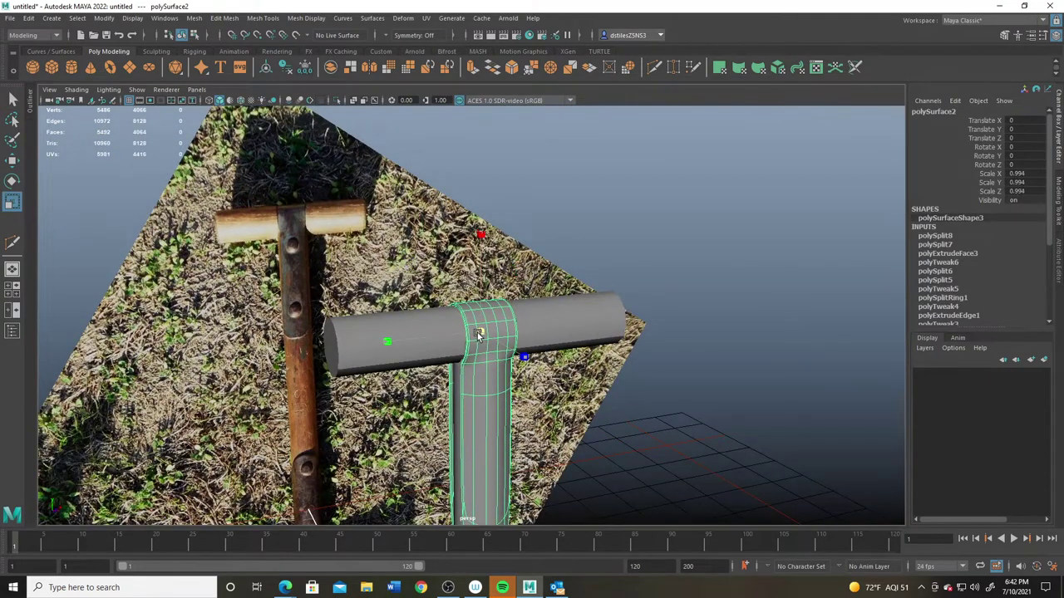
left_click_drag(477, 335, 440, 290)
left_click(384, 242)
key("3")
left_click(486, 246)
key("ctrl+z")
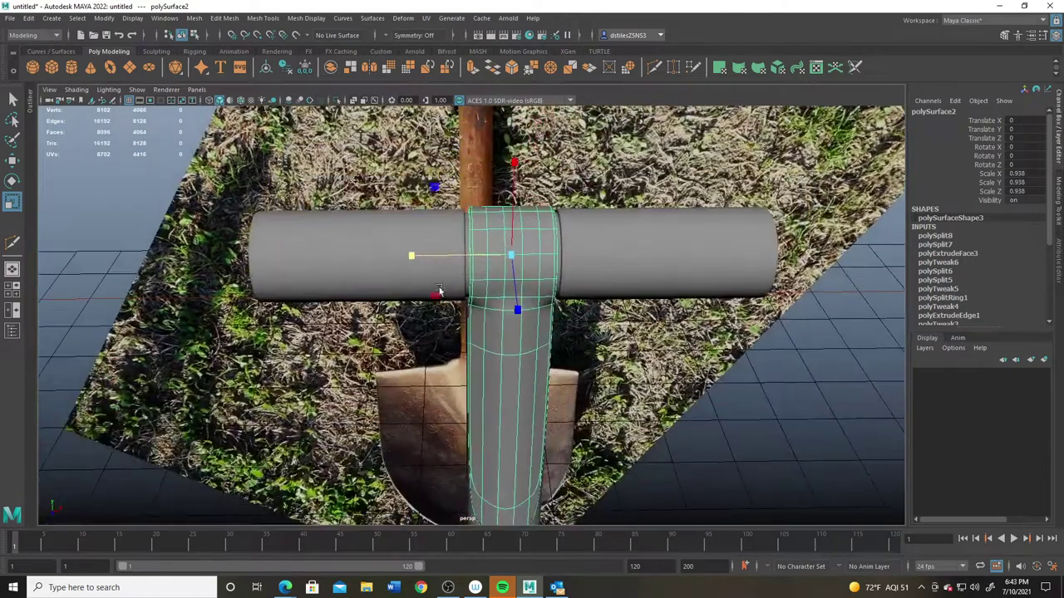
- In the front view, scale the vertices at the inner ends of both grip halves slightly toward the collar
left_click(436, 235)
key("space")
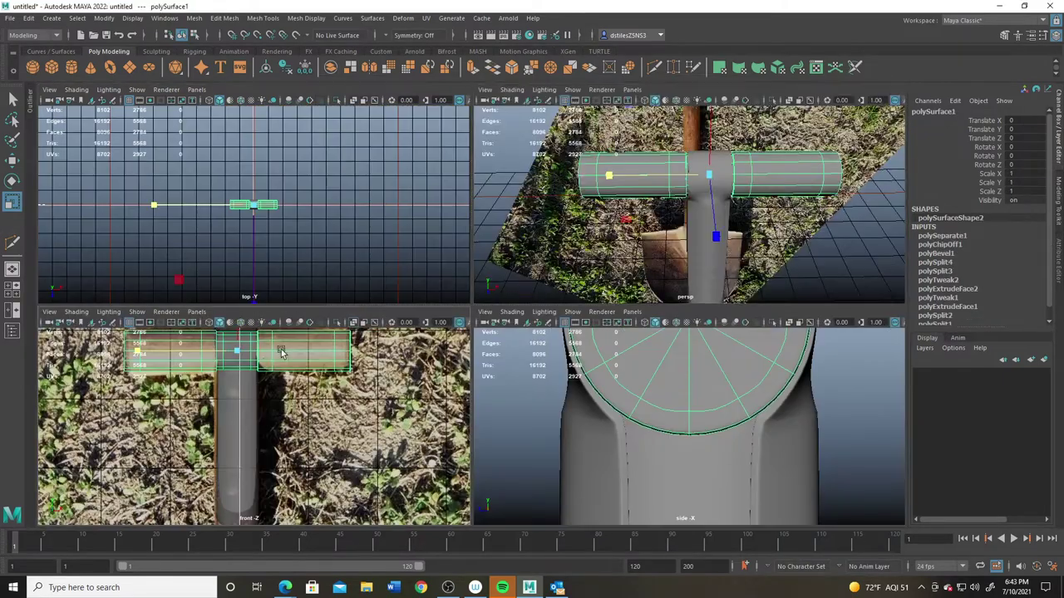
key("space")
key("f")
right_click_drag(557, 341, 509, 291)
left_click_drag(347, 255, 561, 389)
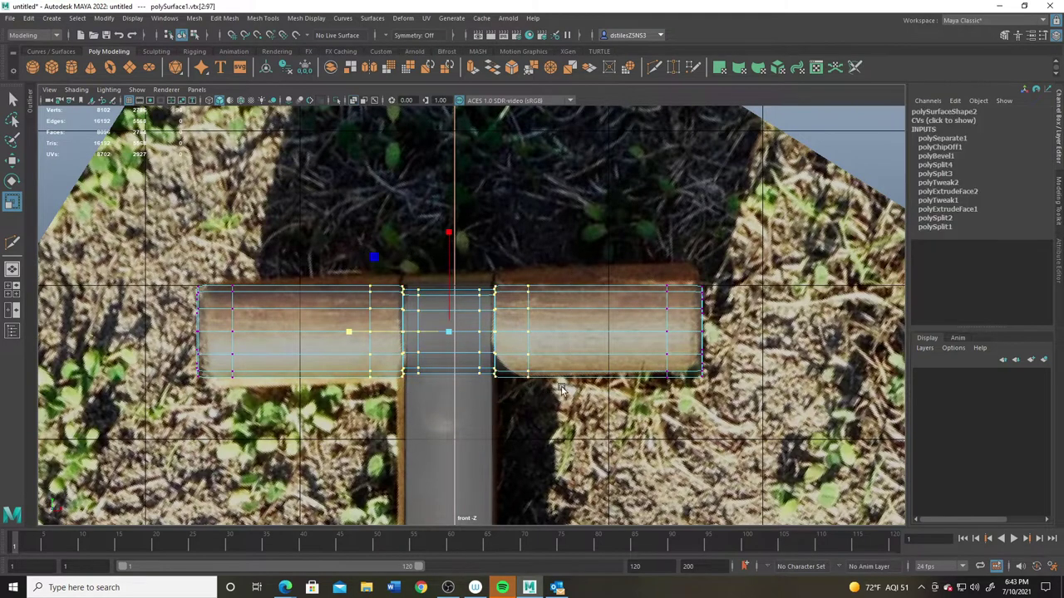
left_click(358, 100)
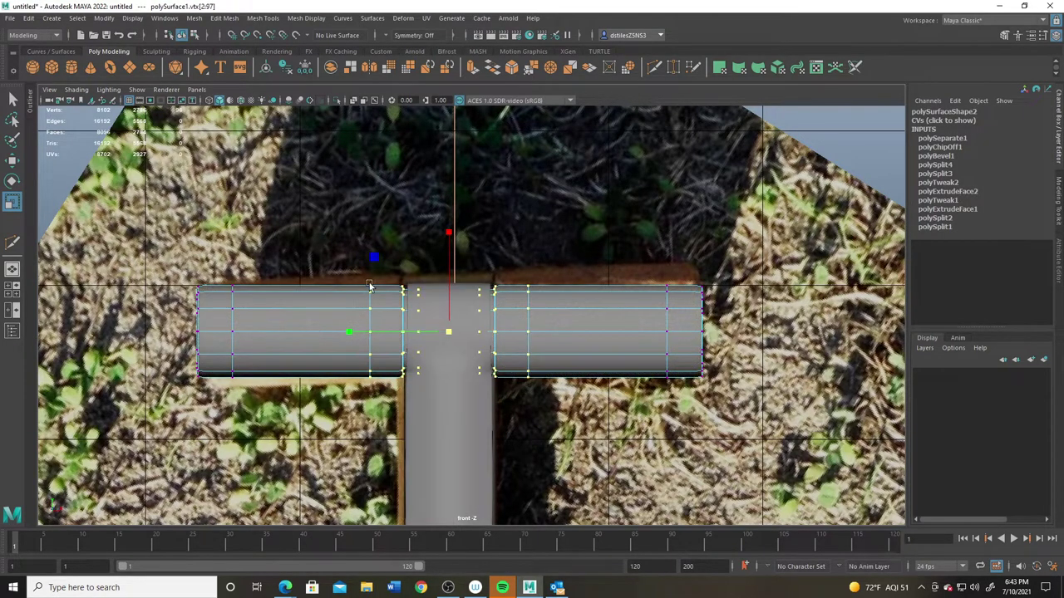
left_click_drag(340, 330, 354, 333)
key("space")
key("space")
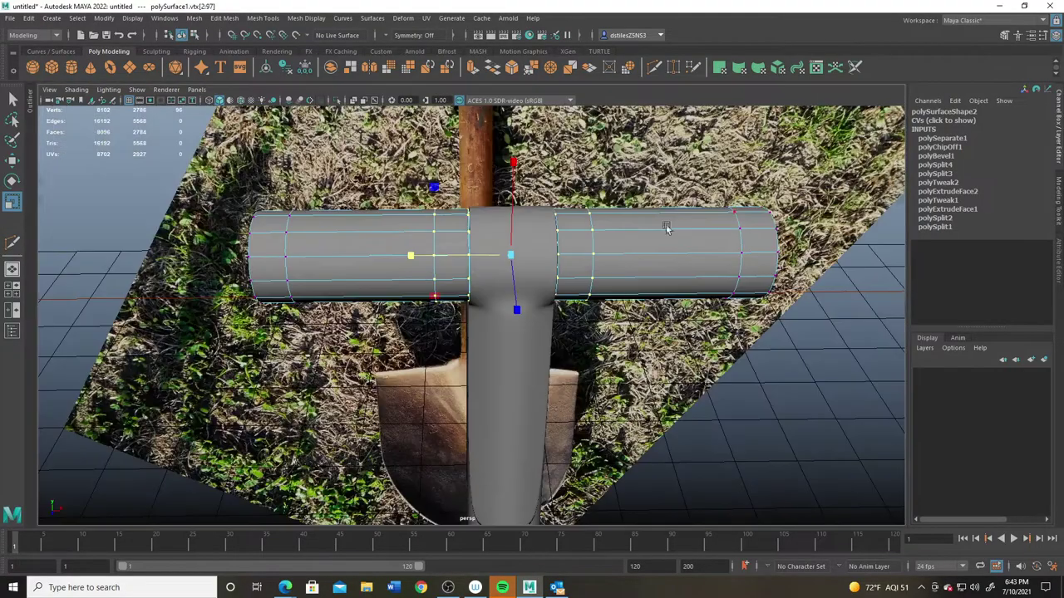
left_click_drag(666, 226, 499, 299, "alt")
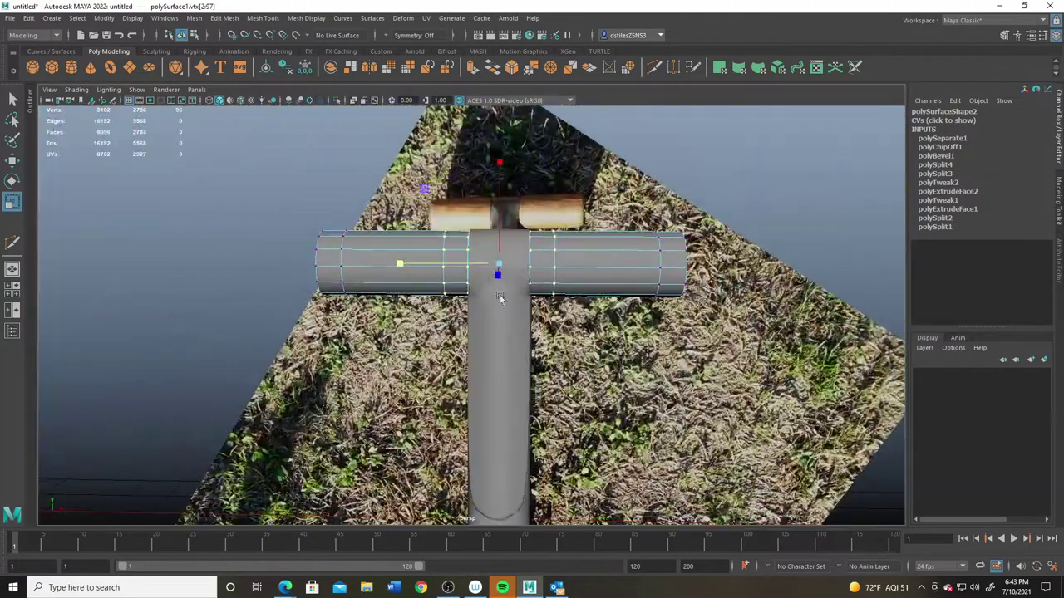
- In the front view with X-ray shading on, move the vertices at the collar band's lower end down to the metal's edge in the photo
scroll(499, 299, "down", 4)
key("space")
key("space")
middle_click_drag(358, 519, 365, 231, "alt")
left_click(352, 100)
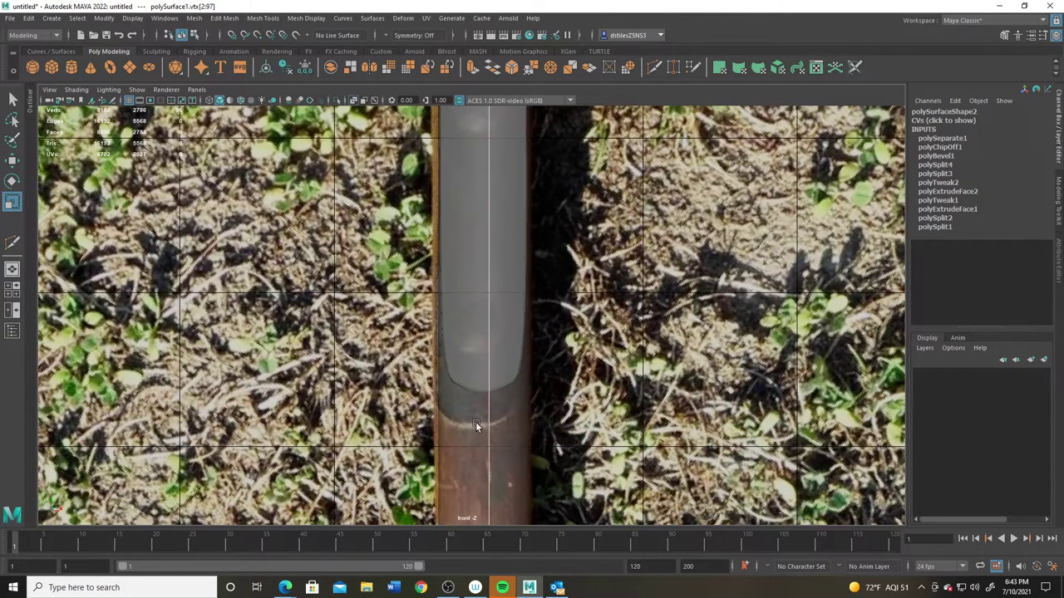
left_click(481, 305)
right_click_drag(492, 281, 449, 281)
left_click_drag(387, 262, 674, 451)
key("w")
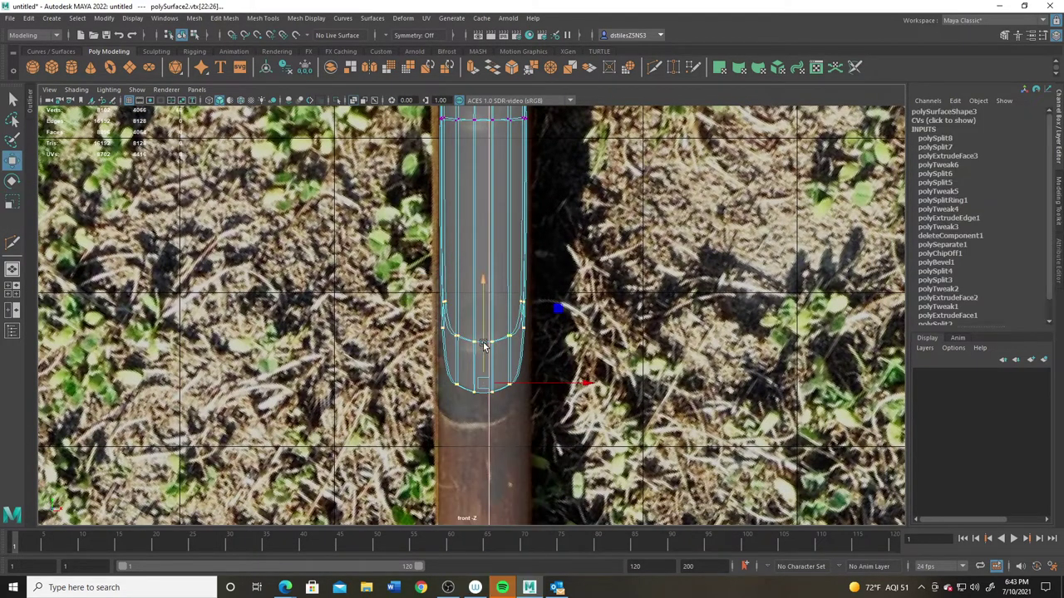
left_click_drag(485, 279, 486, 309)
key("space")
key("space")
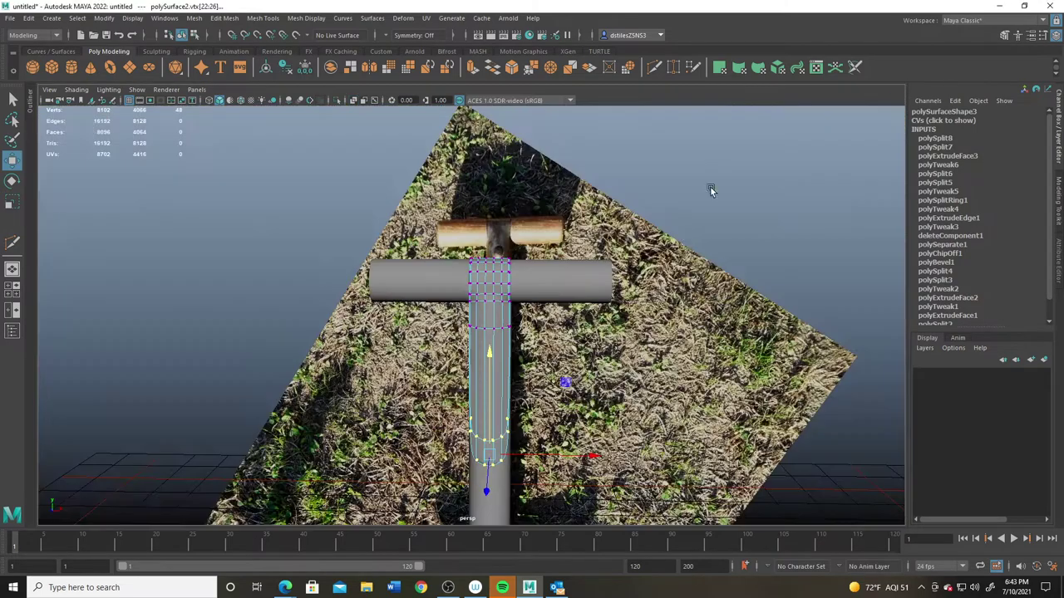
right_click_drag(493, 283, 548, 266)
left_click(755, 214)
- Create a polygon sphere for the rivet and raise it along the shaft to Translate Y 4.843
scroll(444, 341, "down", 4)
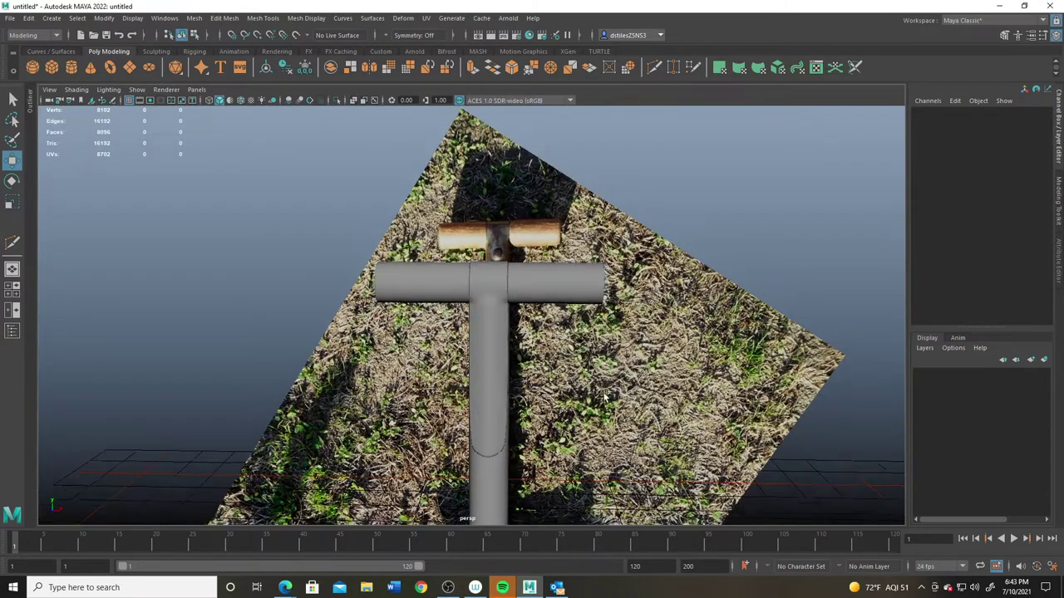
left_click_drag(437, 345, 467, 310, "alt")
middle_click_drag(467, 310, 449, 378, "alt")
scroll(448, 378, "up", 4)
left_click_drag(408, 376, 365, 246, "alt")
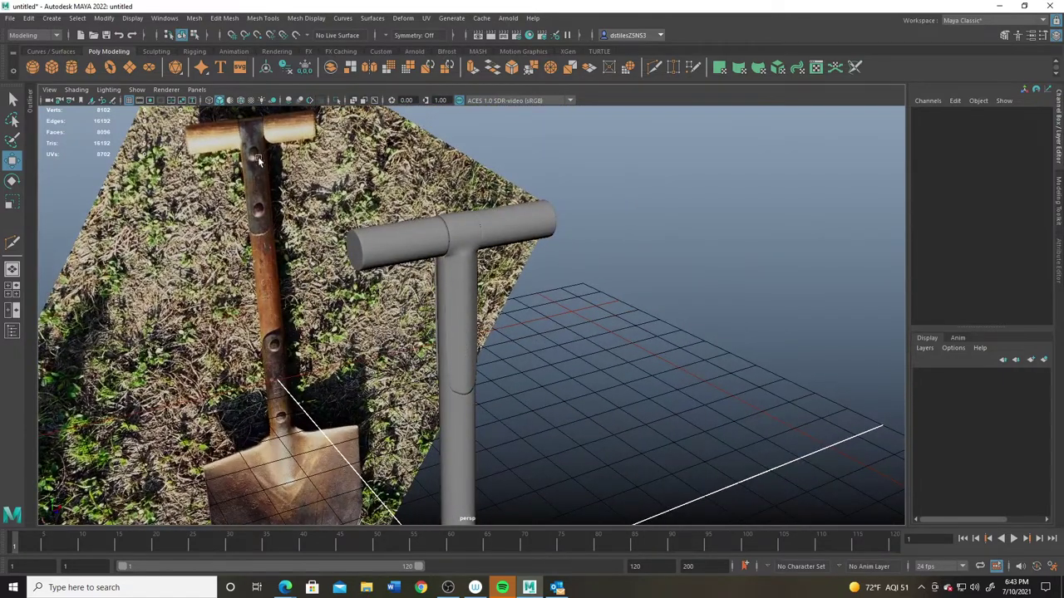
left_click_drag(492, 272, 512, 310, "alt")
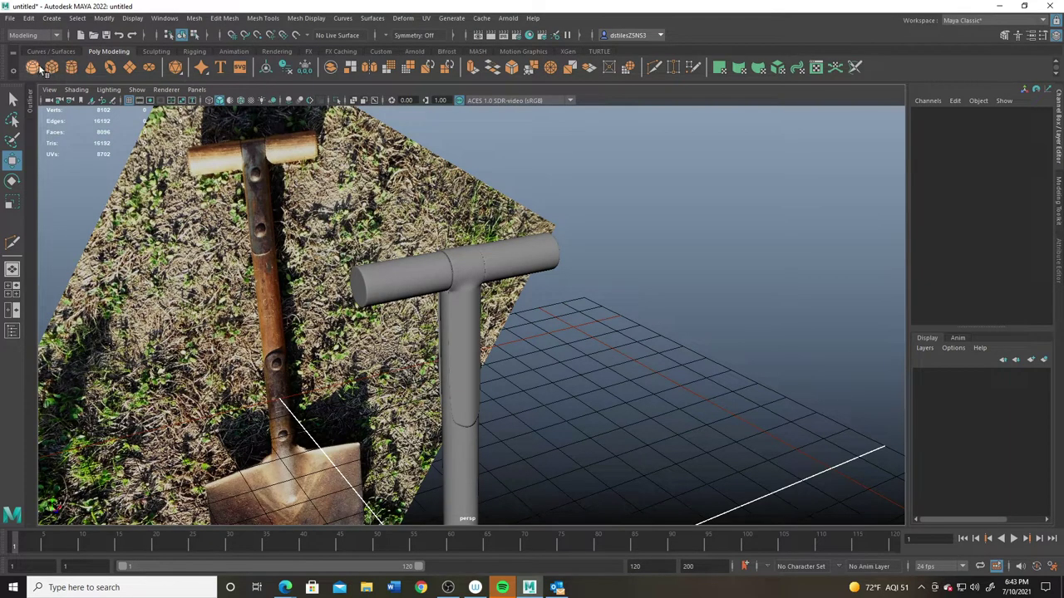
left_click(33, 67)
scroll(475, 353, "down", 5)
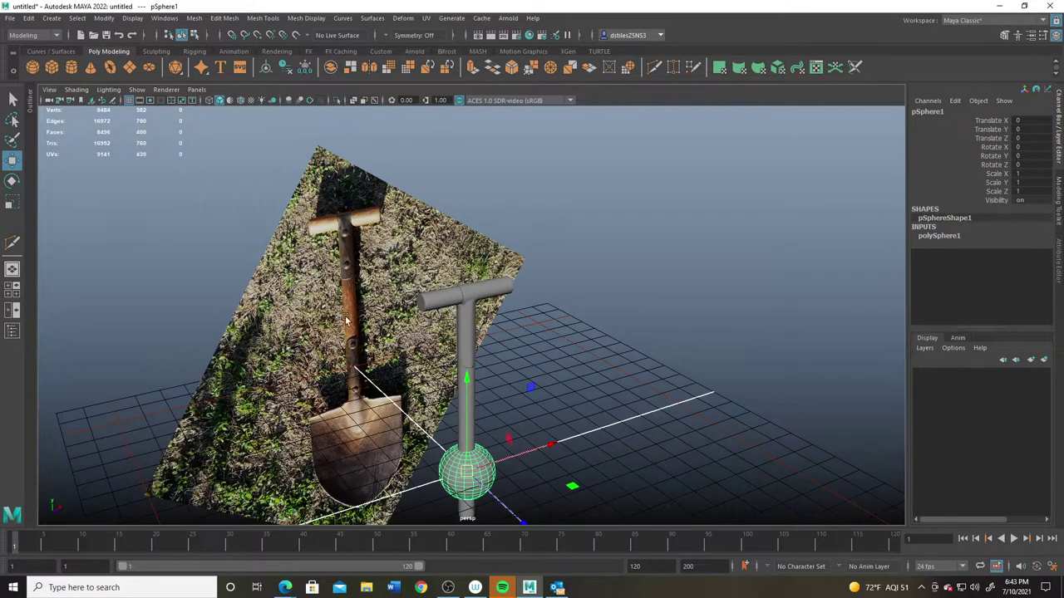
middle_click_drag(485, 428, 512, 362, "alt")
left_click_drag(500, 324, 608, 172)
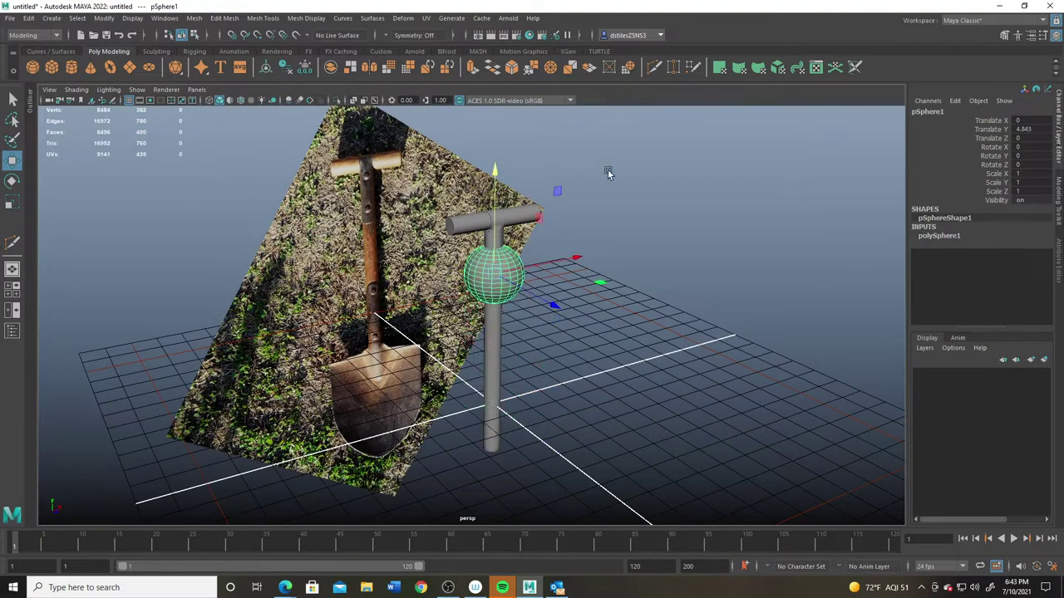
- Set the sphere's axis and height subdivisions to 12, and delete the faces of its lower half
left_click(947, 236)
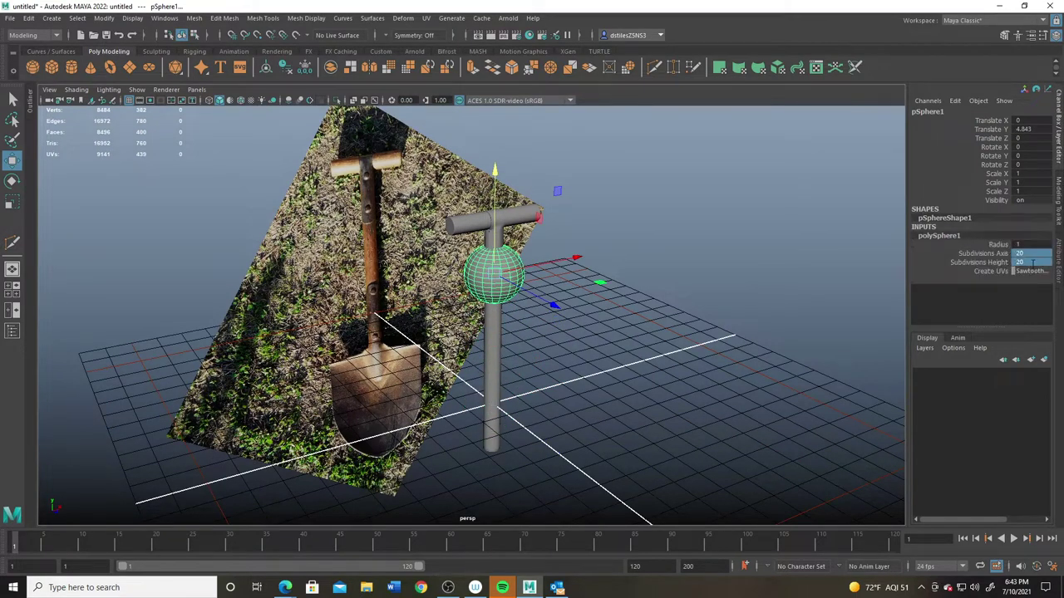
key("Return")
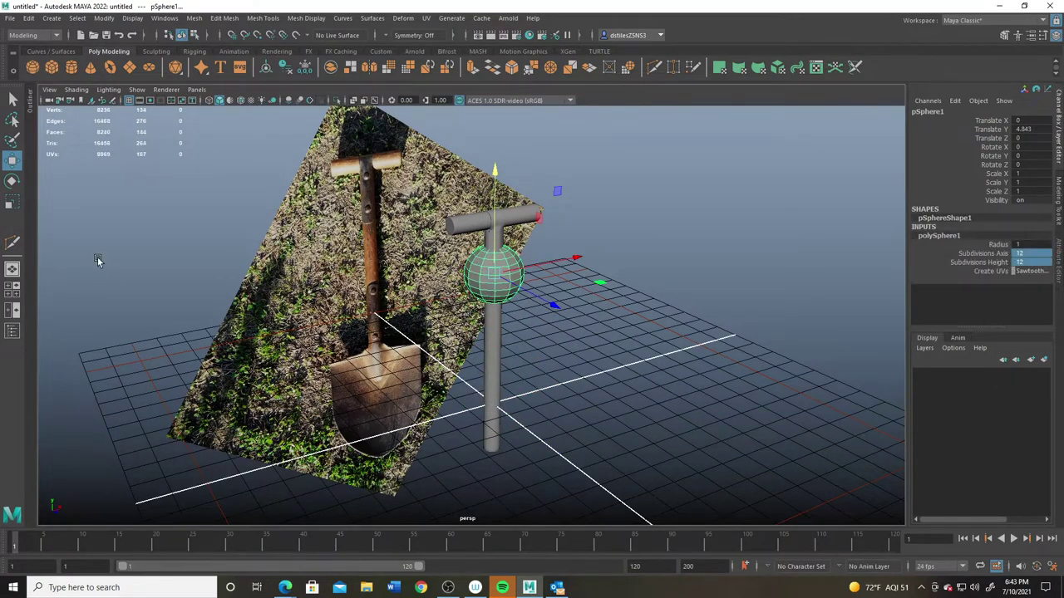
left_click_drag(97, 261, 446, 345, "alt")
key("space")
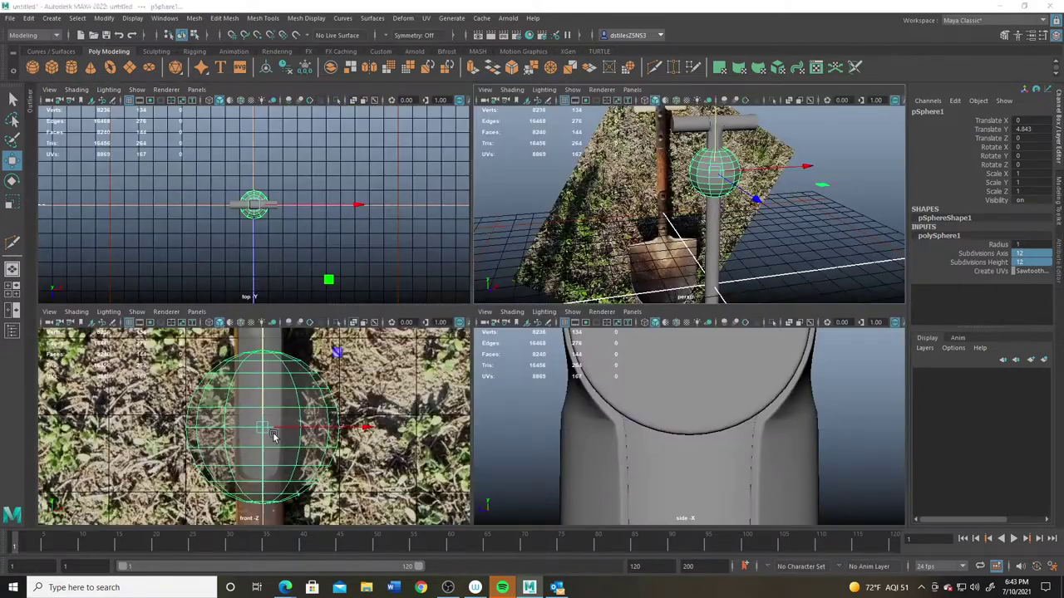
key("space")
right_click_drag(509, 241, 506, 266)
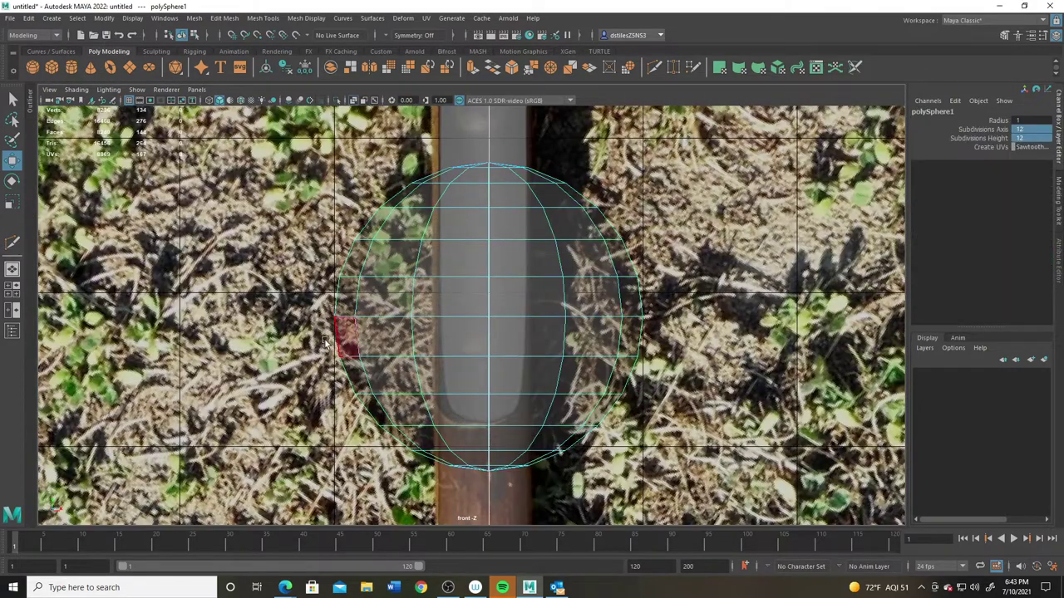
left_click_drag(329, 331, 683, 497)
key("Delete")
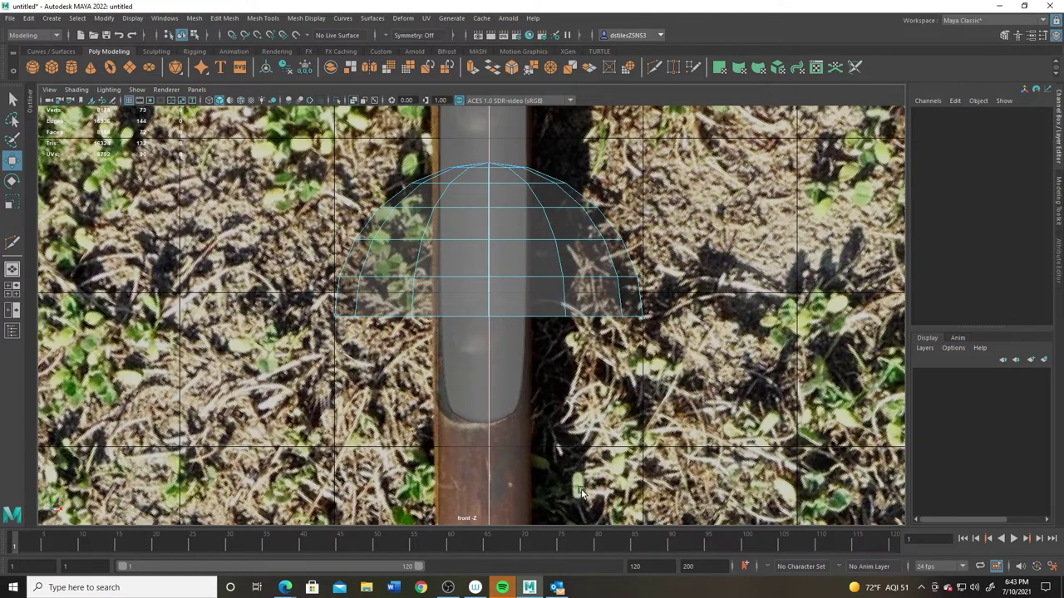
- Rotate the half sphere 90 degrees about X and scale it uniformly to 0.529
key("space")
key("space")
middle_click_drag(670, 212, 624, 303, "alt")
scroll(582, 320, "up", 3)
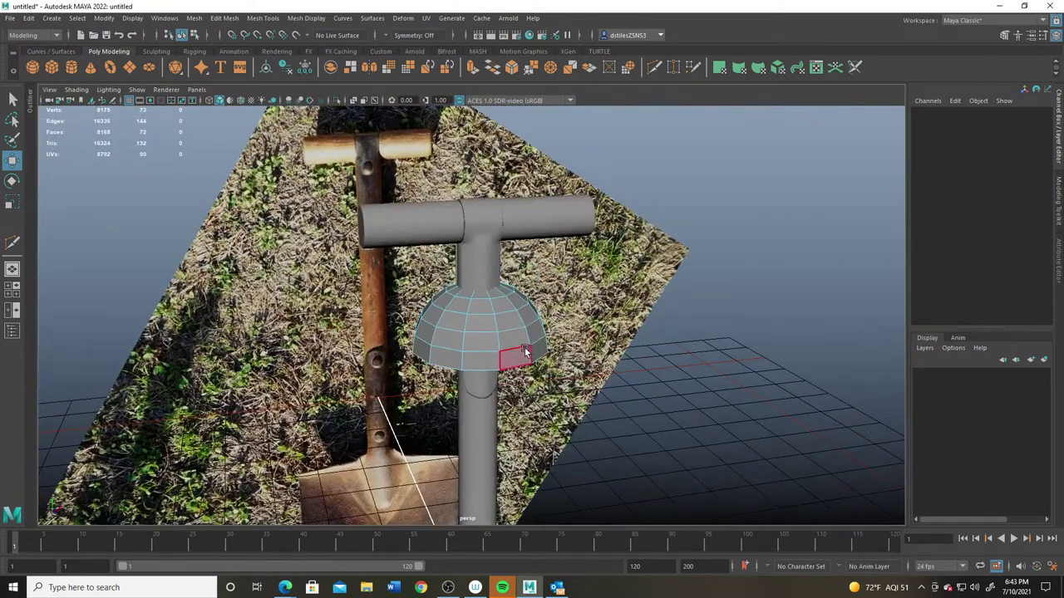
right_click_drag(513, 339, 577, 258)
key("r")
key("e")
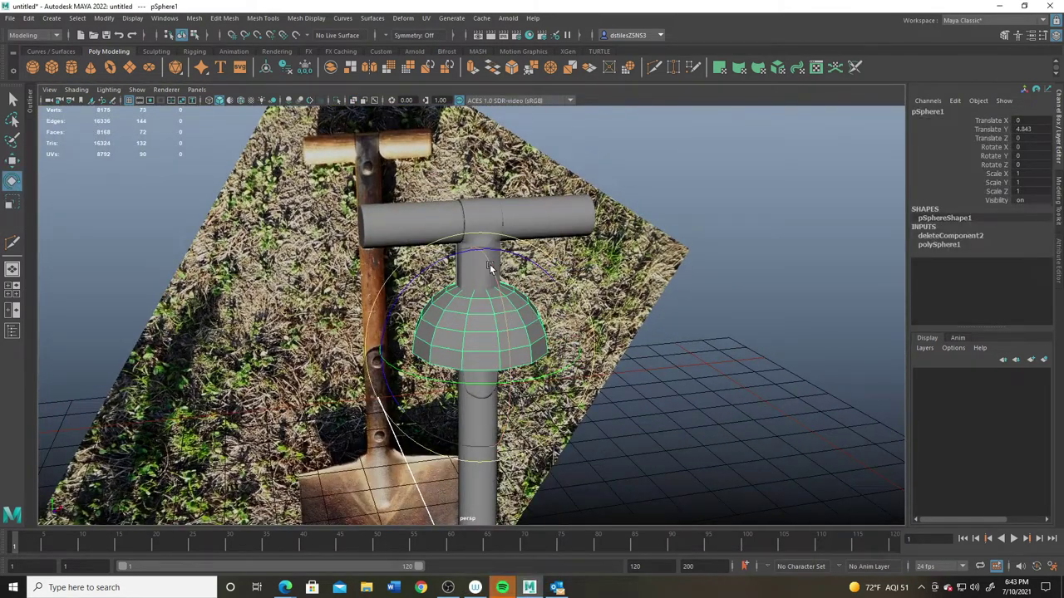
left_click_drag(488, 267, 548, 407)
key("r")
key("w")
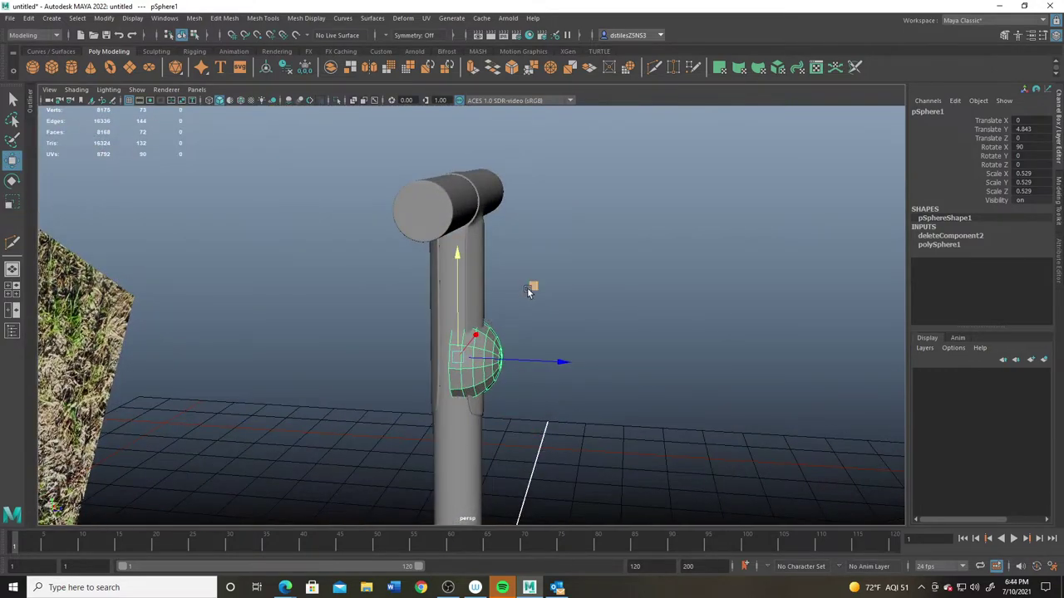
- Move the half sphere to the collar's front face at Translate Y 5.766, Z 0.318, and scale it uniformly to 0.295
middle_click_drag(527, 288, 547, 222)
key("r")
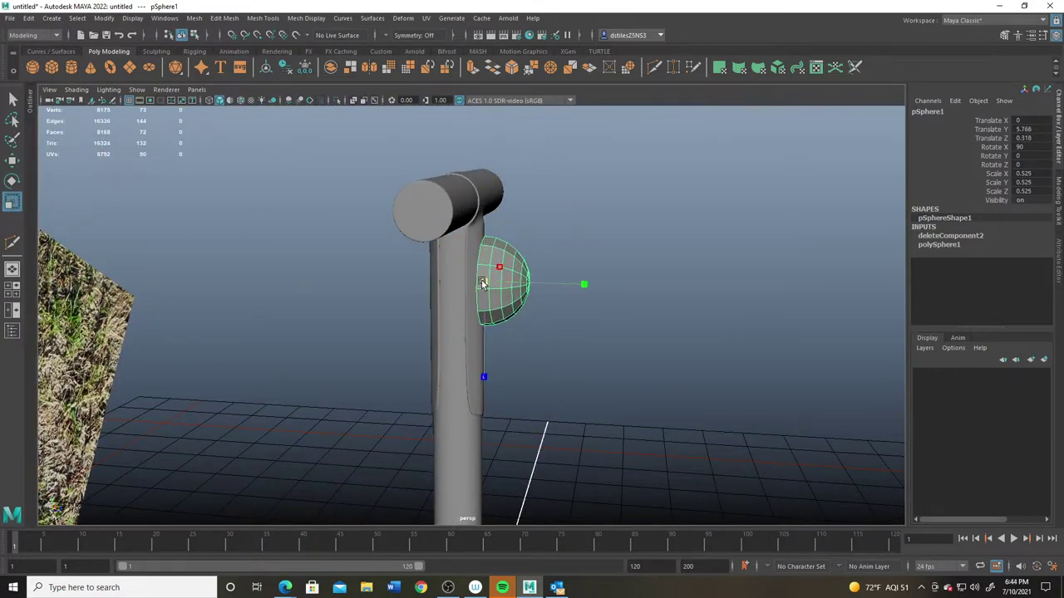
left_click_drag(482, 283, 416, 322)
- In the front view, raise the half sphere to Translate Y 6.168 below the grip and scale it uniformly to 0.177
key("space")
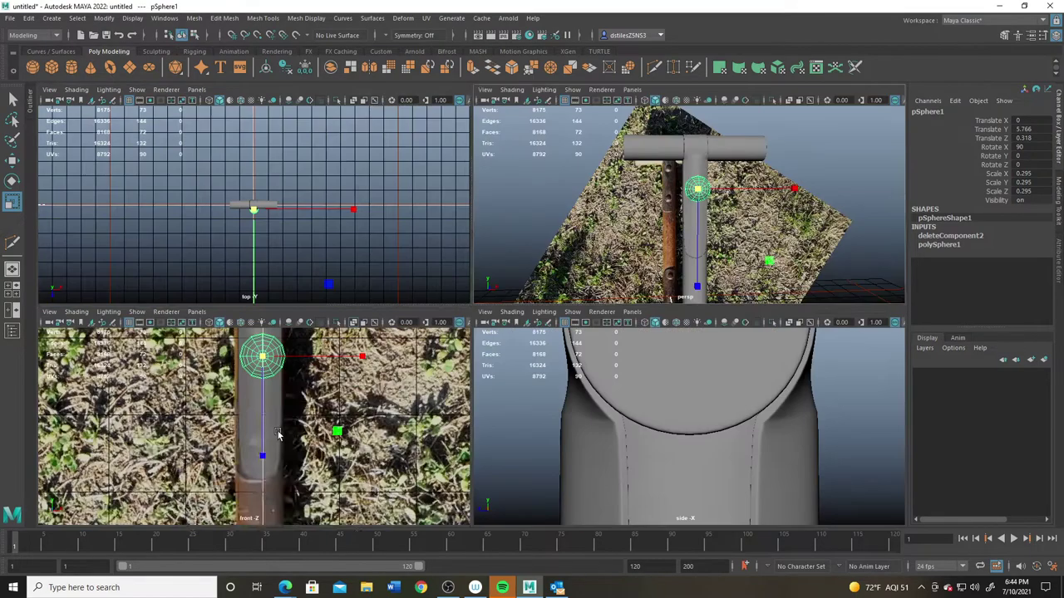
key("space")
middle_click_drag(451, 249, 414, 449, "alt")
key("w")
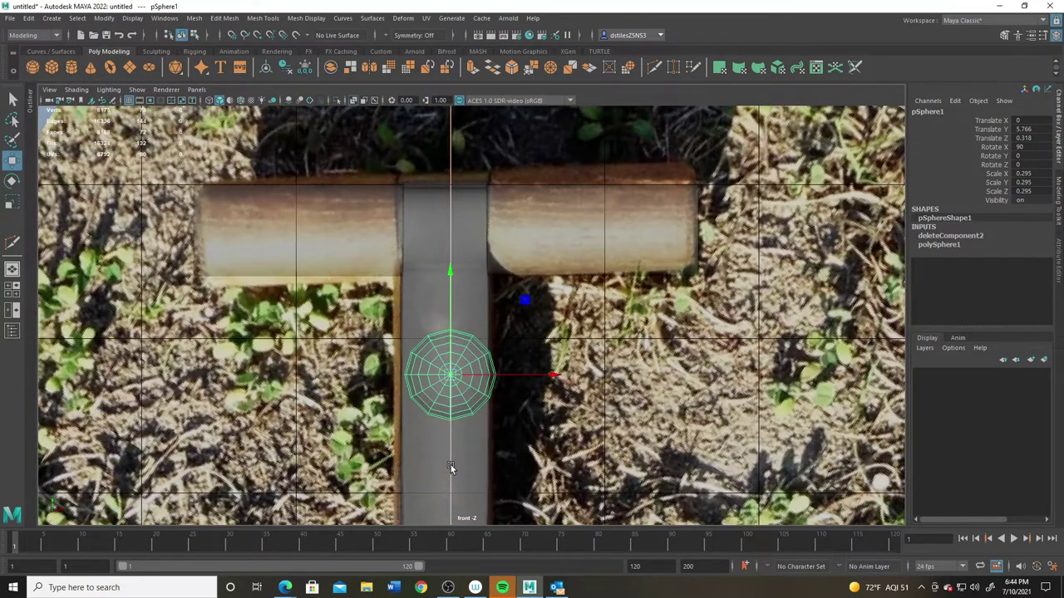
left_click_drag(455, 337, 417, 307)
key("r")
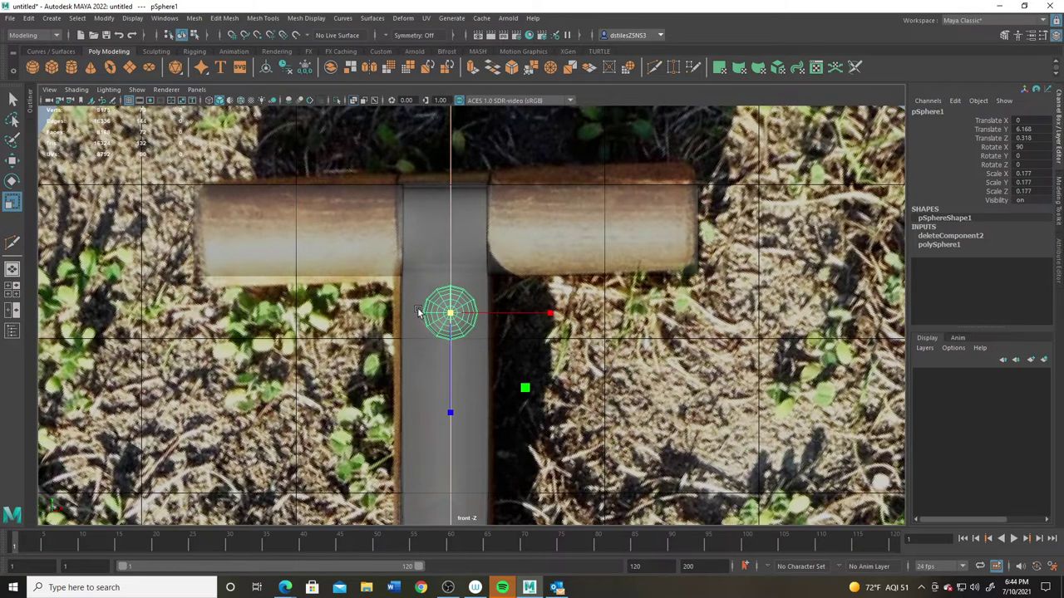
- Shift the half sphere to Translate X -0.063, Y 6.204 and turn on its smooth preview
scroll(577, 418, "up", 3)
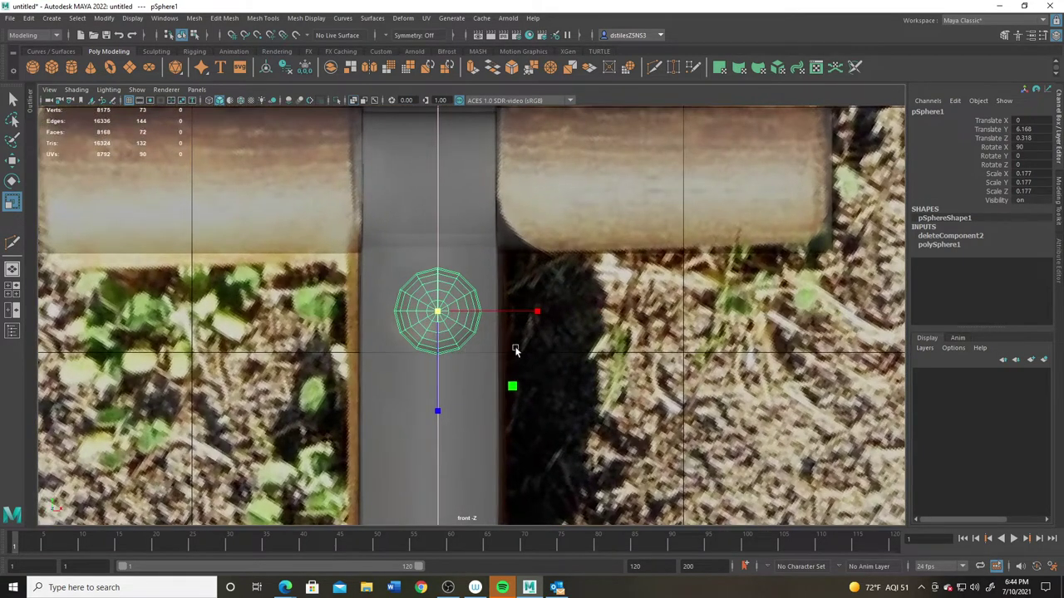
key("w")
middle_click_drag(519, 236, 498, 221)
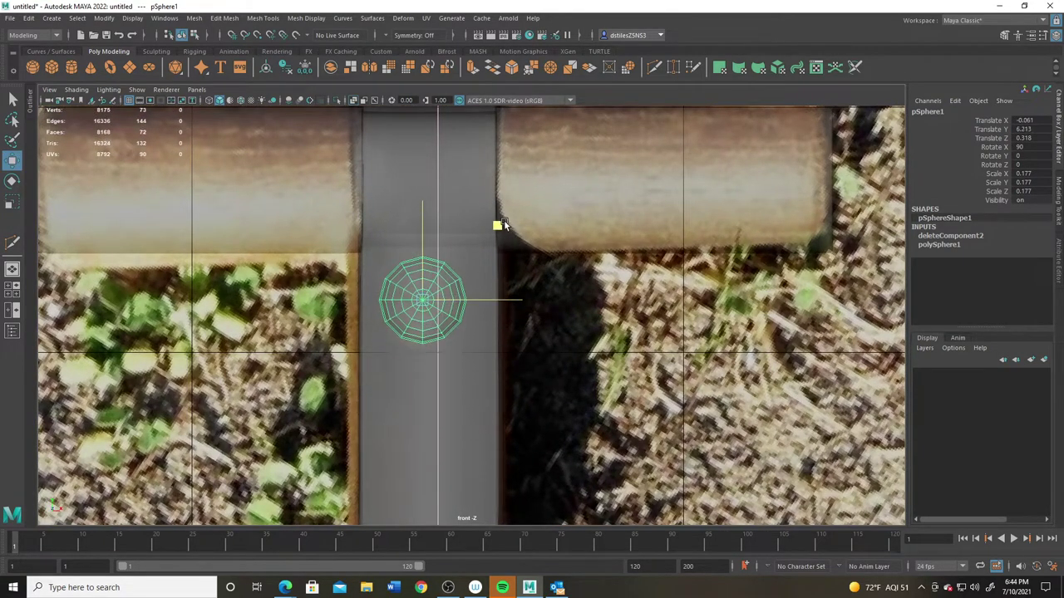
key("r")
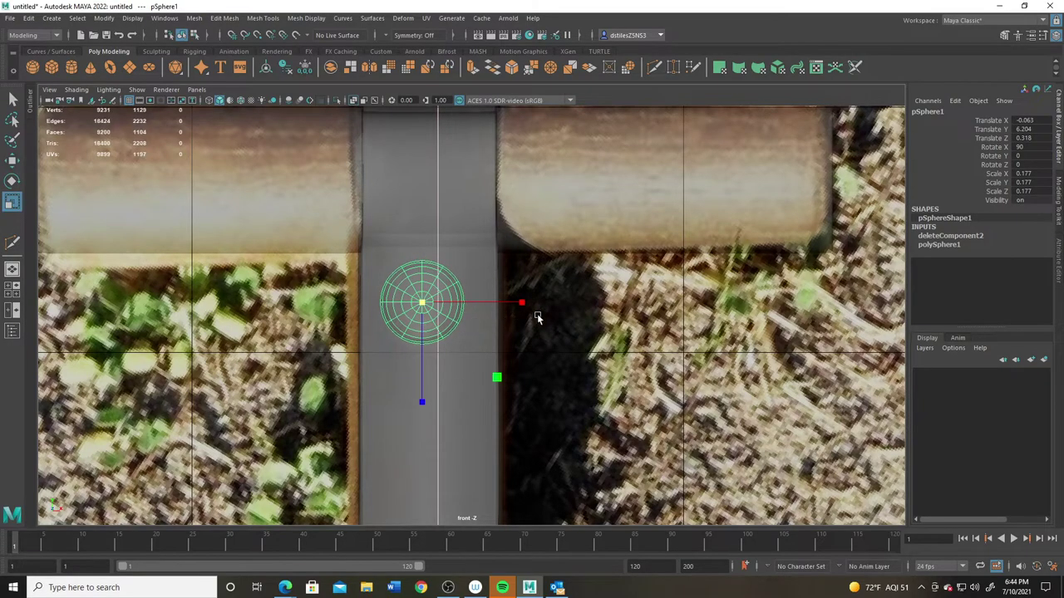
- In the perspective view, flatten the rivet head to Scale Y 0.103 and push it into the collar at Translate Z 0.259
key("space")
left_click_drag(407, 304, 445, 384, "alt")
key("w")
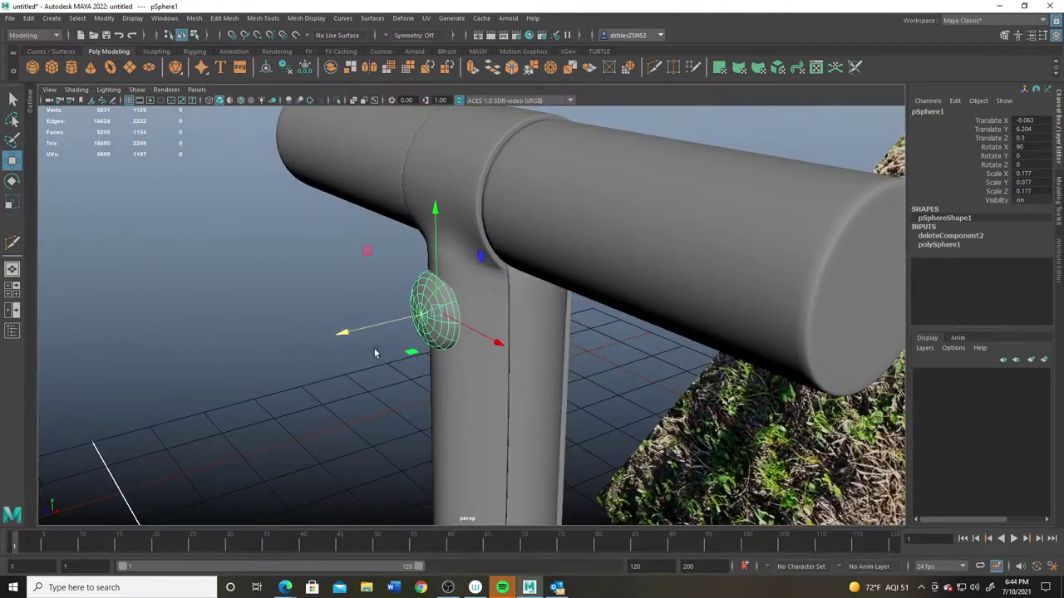
key("r")
mouse_move(359, 335)
left_mouse_down()
mouse_move(311, 340)
mouse_move(352, 330)
left_mouse_up()
key("w")
left_click_drag(353, 376, 449, 361, "alt")
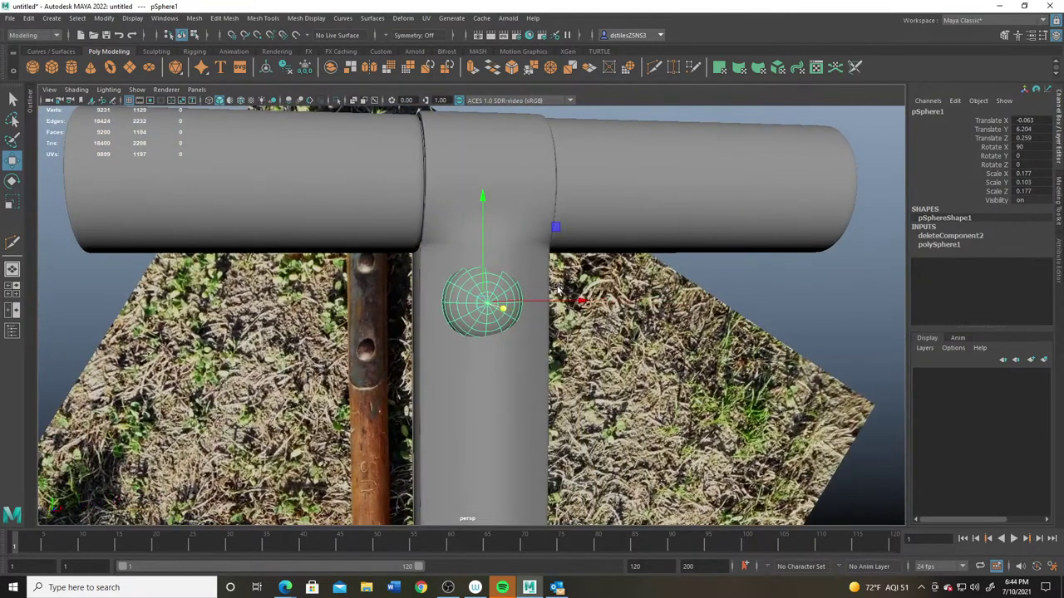
- Display wireframe on shaded in the front view and move the rivet head toward the collar's centre line at Translate X -0.029
key("space")
key("space")
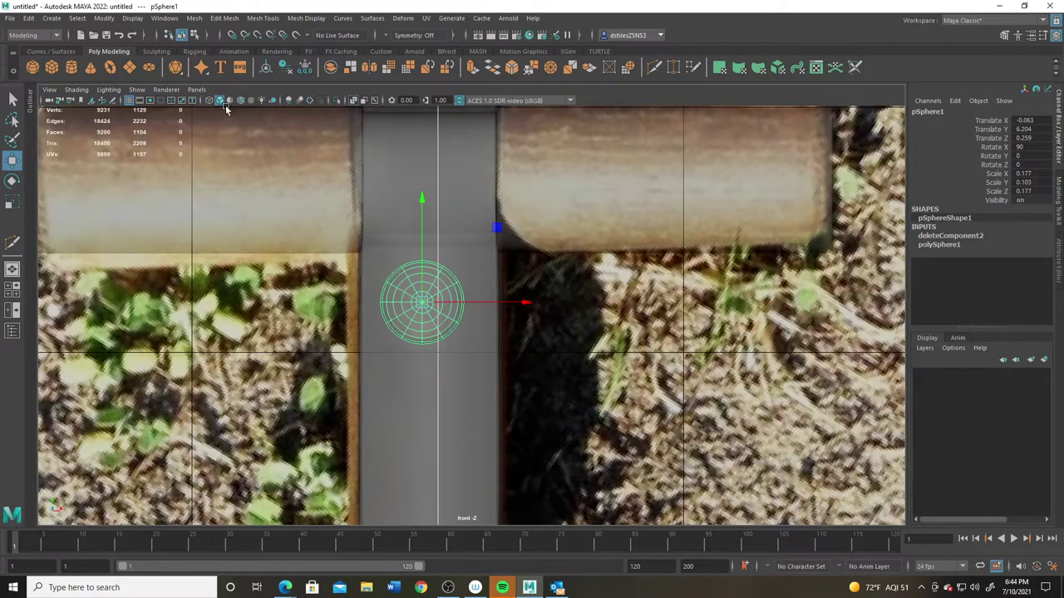
left_click(240, 100)
left_click_drag(478, 302, 430, 250)
- Scale the rivet head uniformly down to 0.158, 0.092, 0.158 and pull it away from the collar to Translate Z 0.486
key("space")
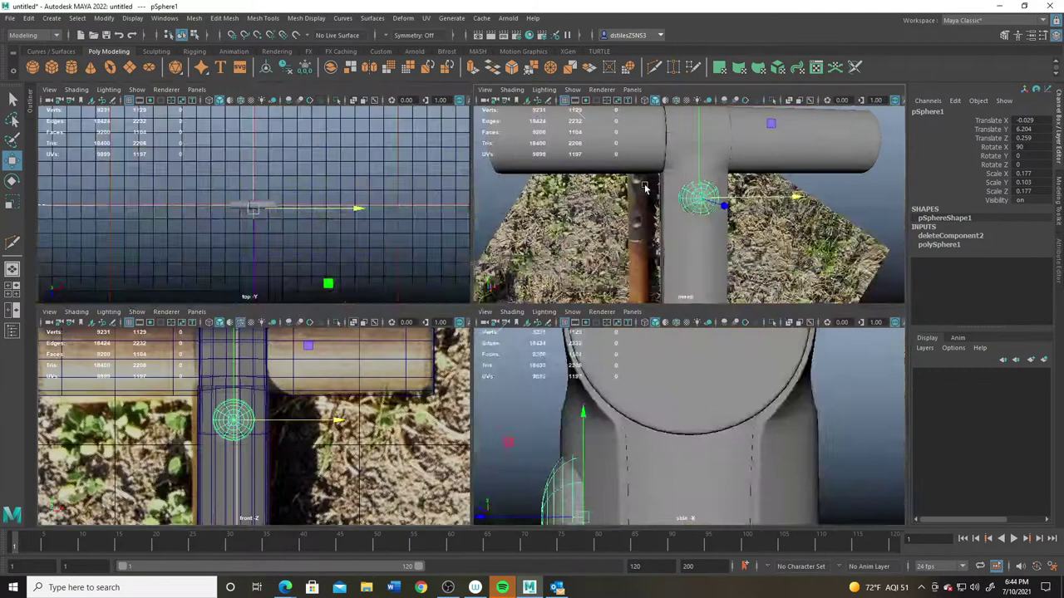
key("space")
left_click_drag(577, 255, 662, 354, "alt")
key("r")
key("w")
- Extrude the rivet head's open border edge loop inward twice and merge the innermost vertices at the centre to close the back
right_click_drag(639, 284, 657, 196)
left_click_drag(620, 259, 642, 263, "alt")
double_click(632, 271)
double_click(635, 273)
key("r")
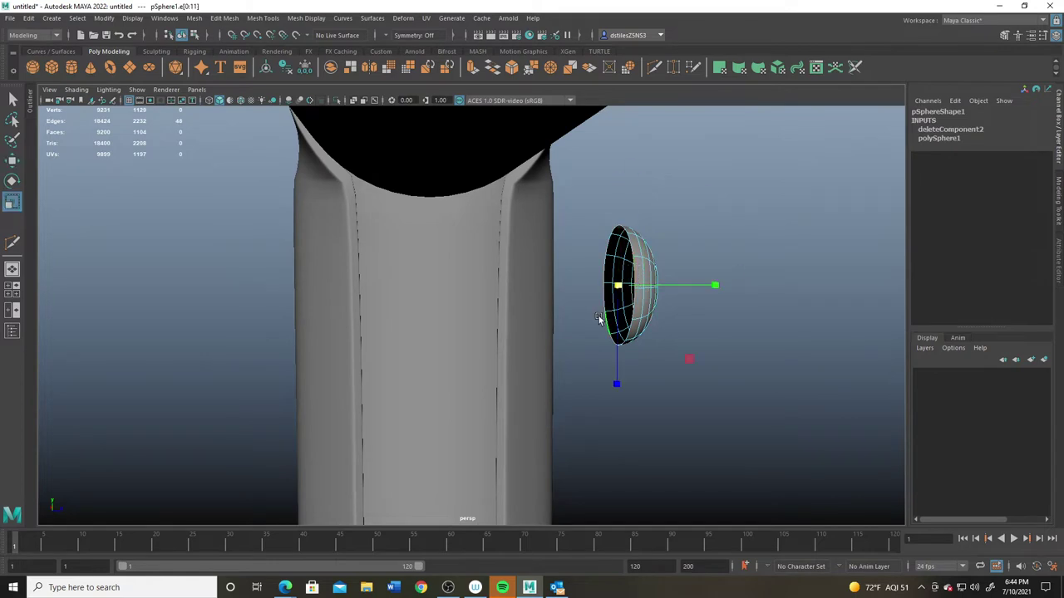
left_click_drag(617, 320, 649, 355, "alt")
scroll(649, 355, "up", 1)
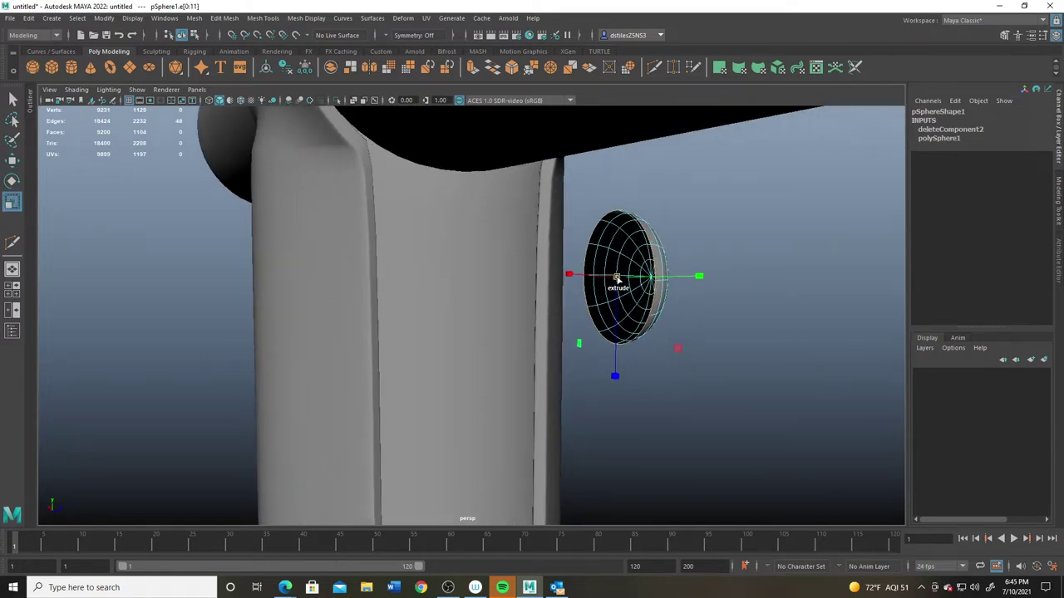
key("ctrl+e")
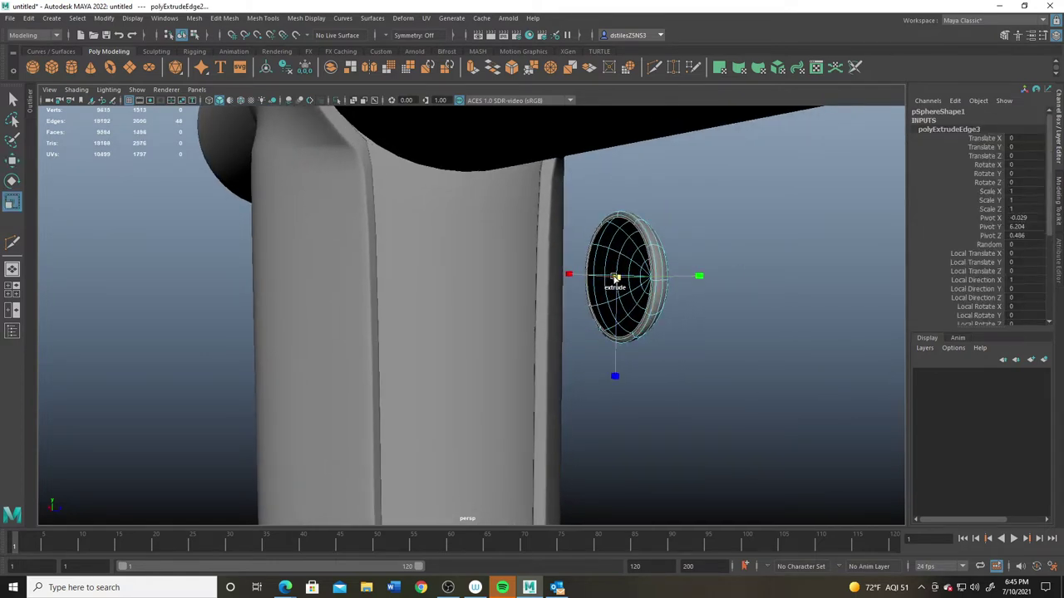
left_click_drag(615, 277, 607, 279)
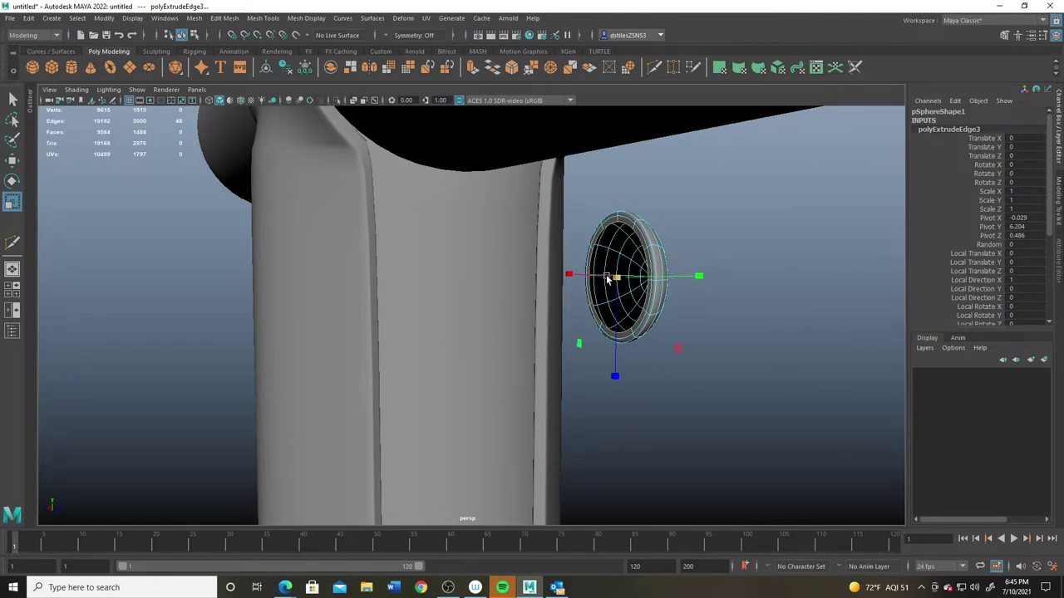
left_click(551, 70)
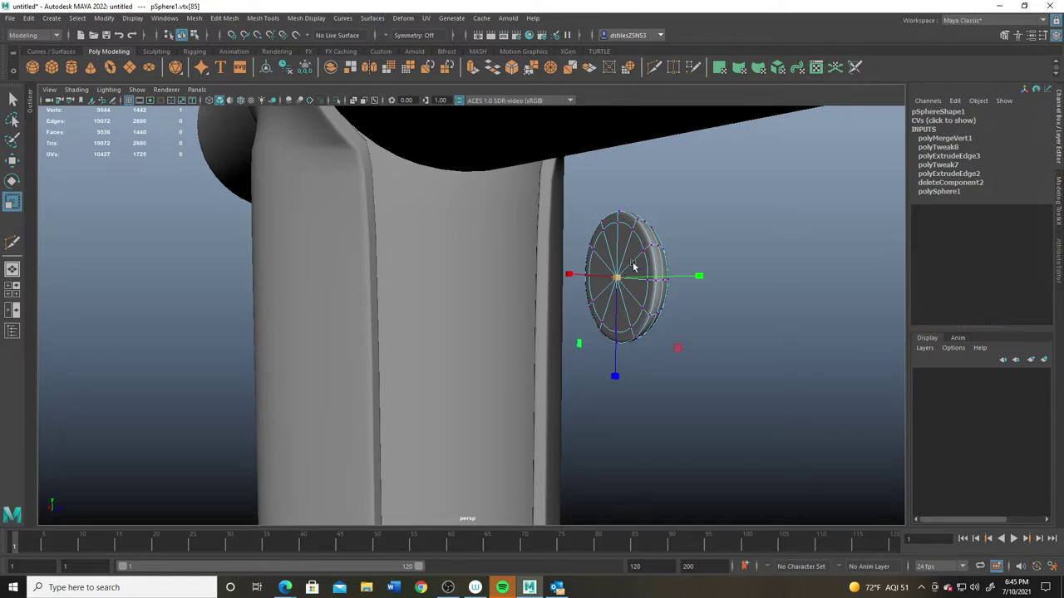
- Extrude the twelve centre faces on the rivet head's back into a cylindrical pin reaching into the shaft, and return to object mode
right_click_drag(627, 247, 629, 272)
left_click(626, 248)
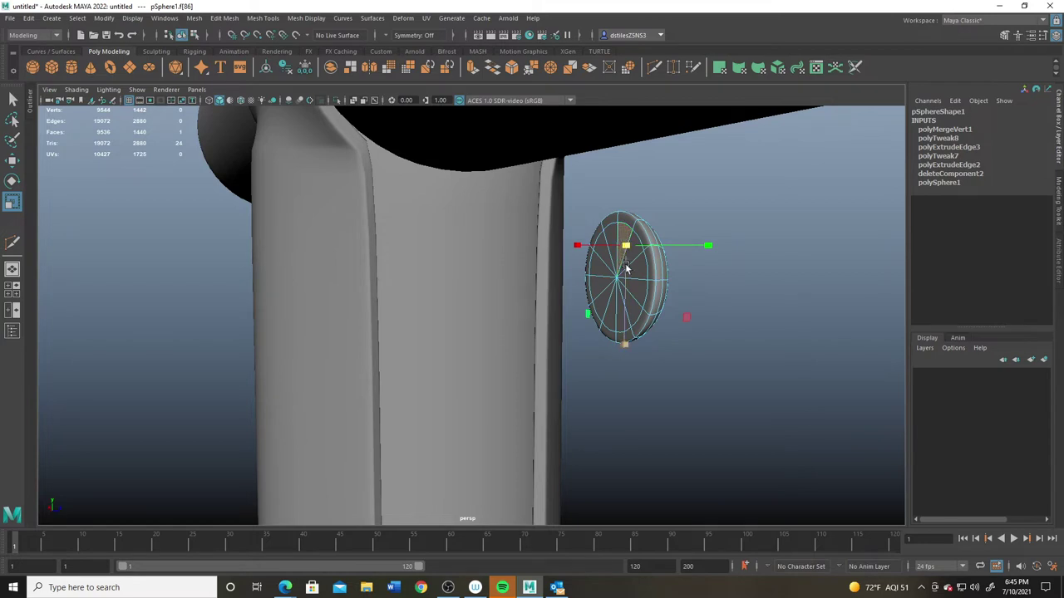
mouse_move(626, 249)
left_mouse_down()
mouse_move(636, 290)
mouse_move(610, 285)
mouse_move(630, 270)
mouse_move(666, 278)
mouse_move(466, 281)
left_mouse_up()
key("w")
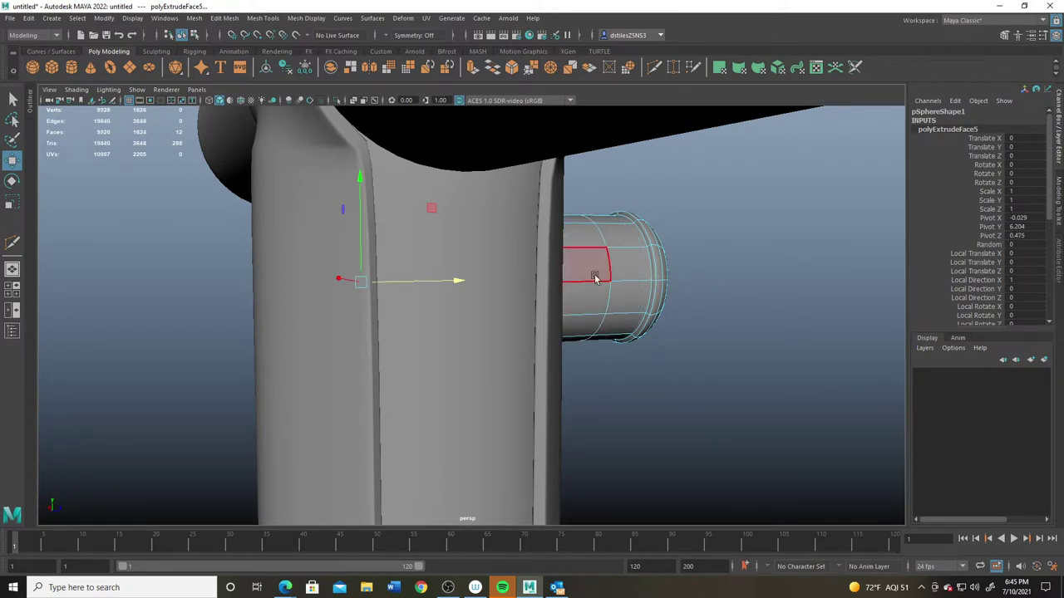
right_click_drag(632, 268, 715, 221)
left_click_drag(715, 222, 649, 273, "alt")
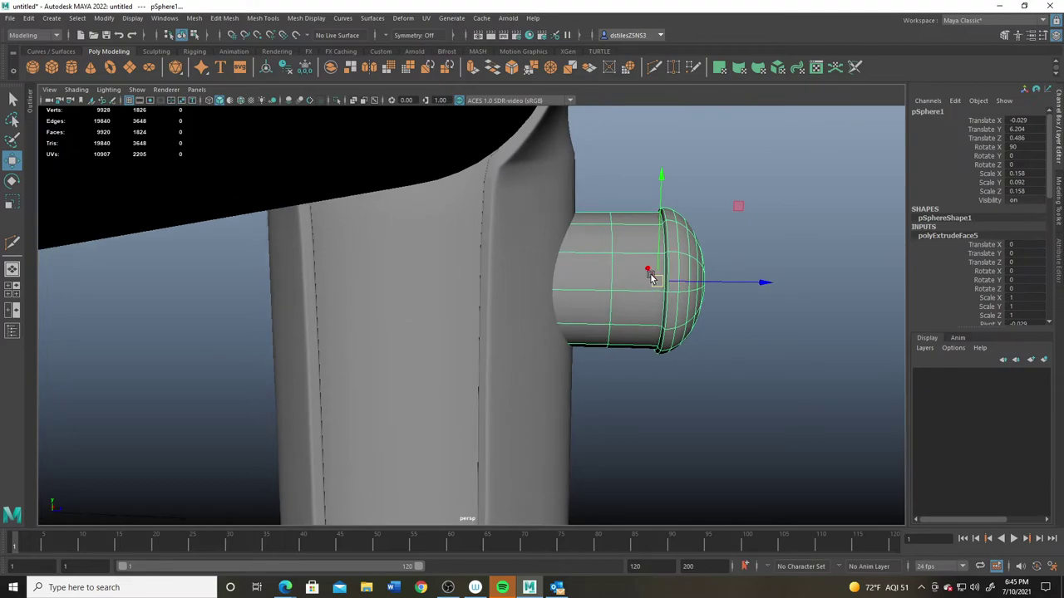
- Select the faces of the rivet's pin and scale them to a narrower diameter than the head
right_click(648, 273)
left_click(645, 286)
left_click_drag(543, 161, 541, 339)
left_click_drag(563, 376, 490, 357, "alt")
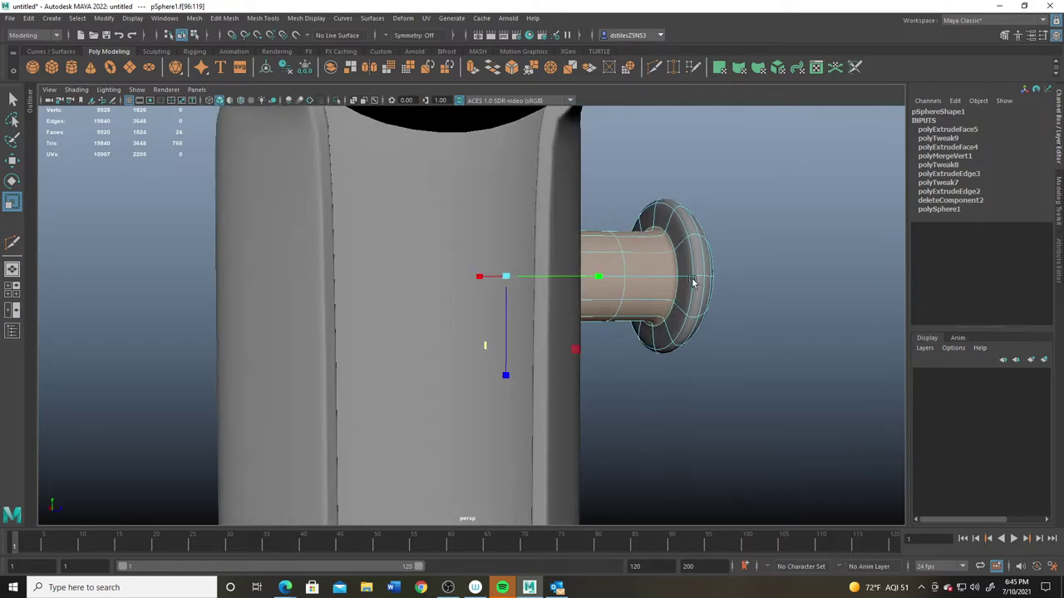
- Insert an edge loop with Multi-Cut on the rivet head's back, around the base of the pin
left_click(654, 70)
right_click_drag(645, 296, 726, 255, "alt")
left_click(677, 246, "ctrl")
key("q")
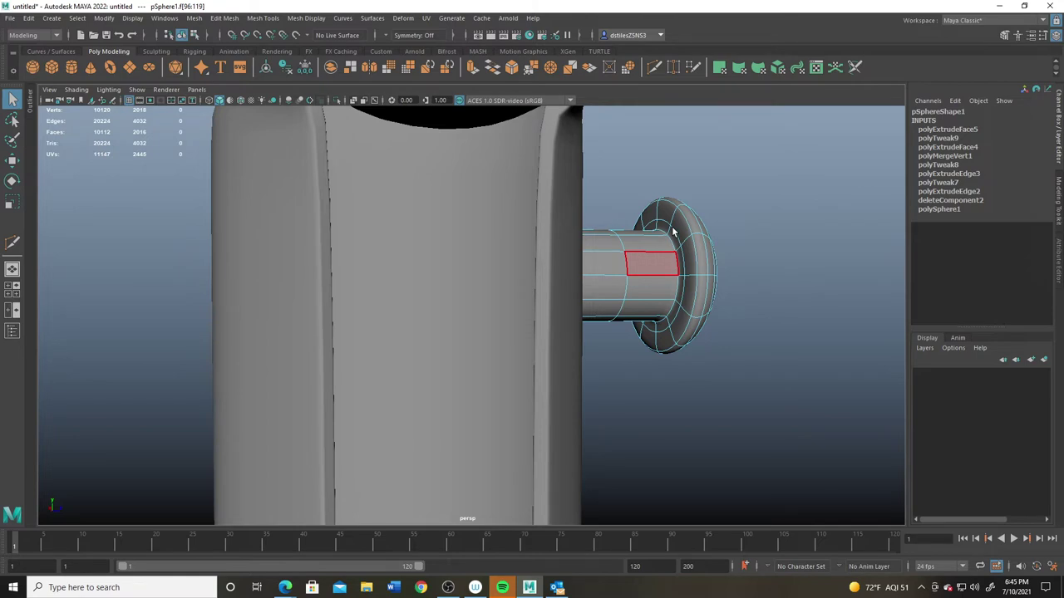
key("ctrl+e")
key("y")
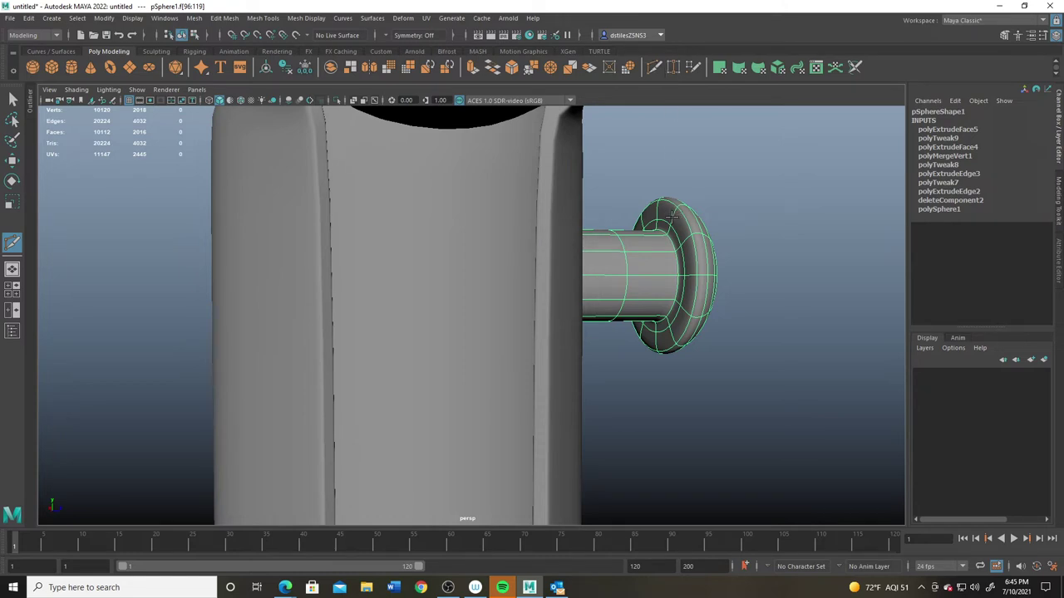
key("q")
key("y")
left_click(686, 223)
left_click_drag(699, 236, 694, 244, "alt")
key("r")
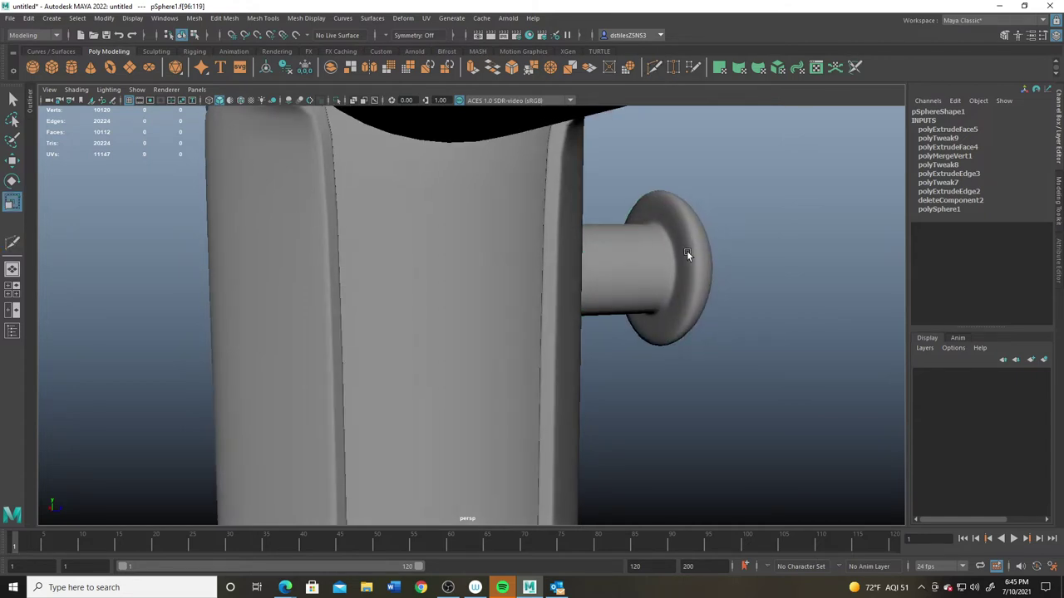
key("q")
left_click(693, 260)
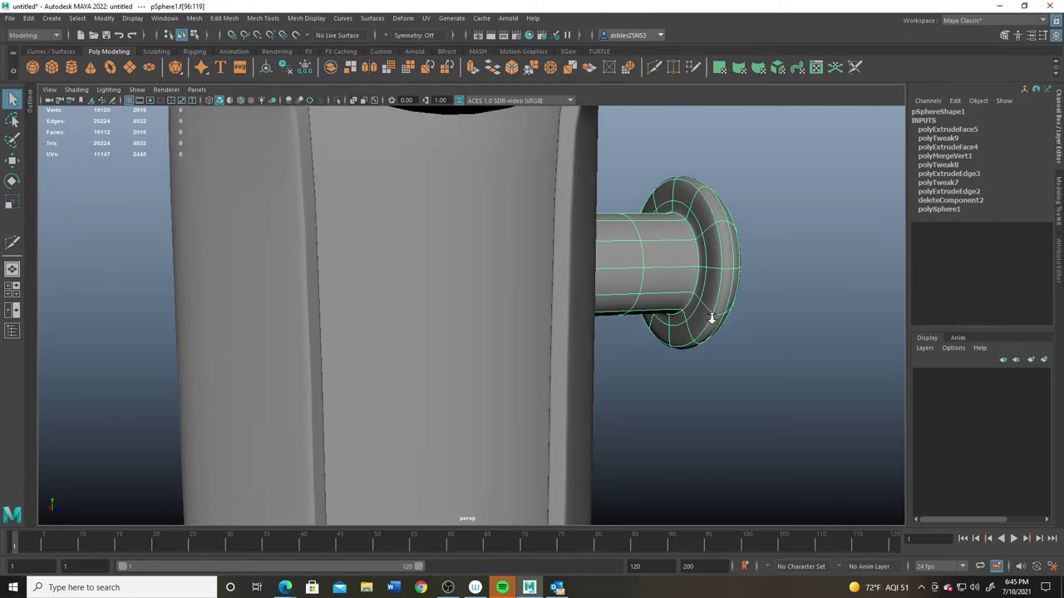
key("g")
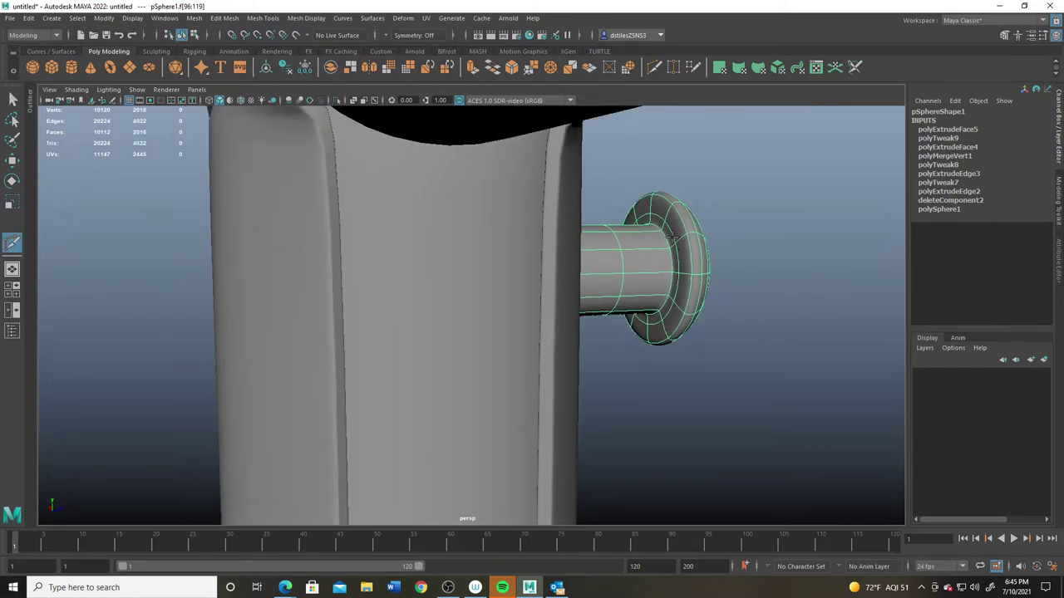
key("q")
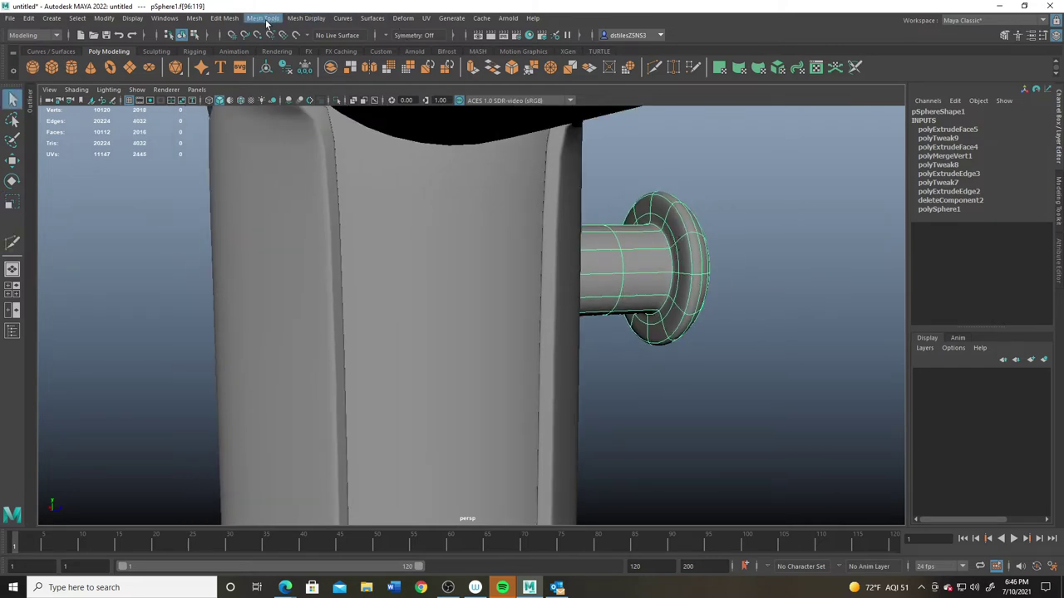
- Try the Insert Edge Loop tool on the back of the rivet head and undo the inserted loops
left_click(260, 18)
left_click(277, 106)
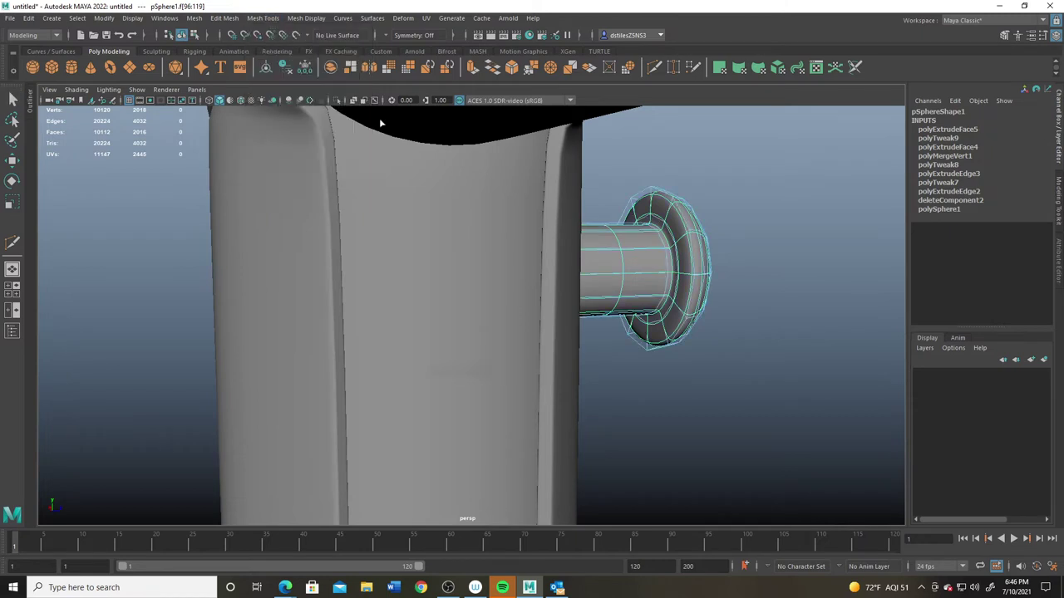
left_click(676, 211)
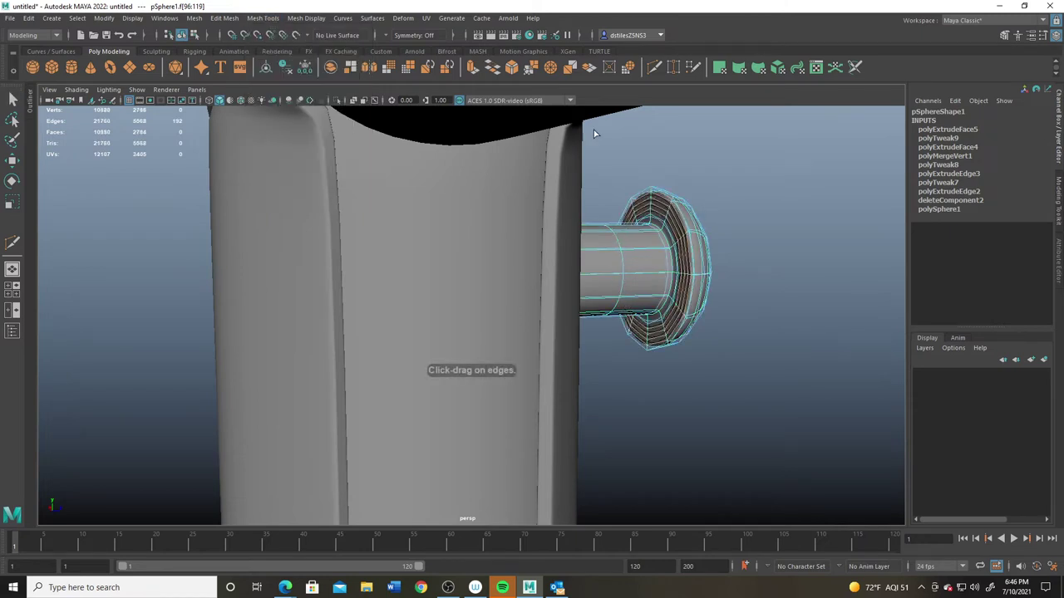
key("ctrl+z")
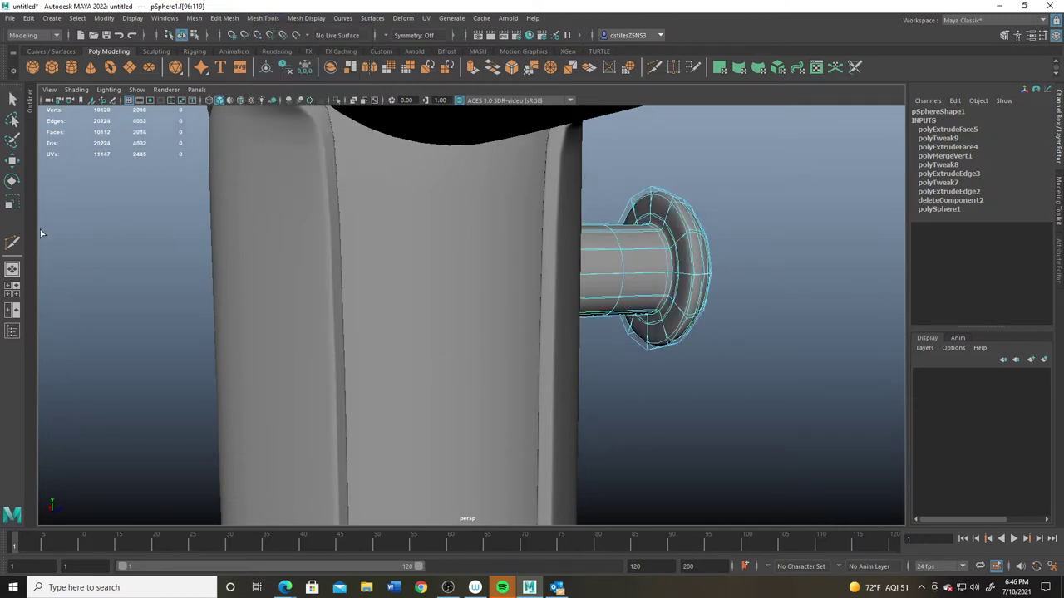
- Check the Insert Edge Loop tool's option settings and close them without changing anything
left_click(12, 241)
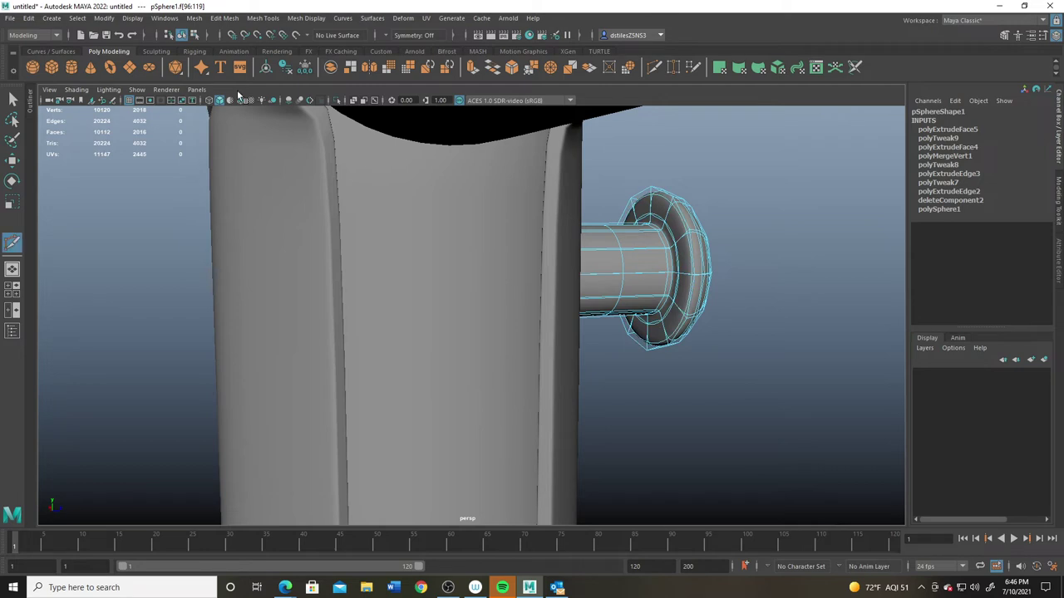
left_click(264, 20)
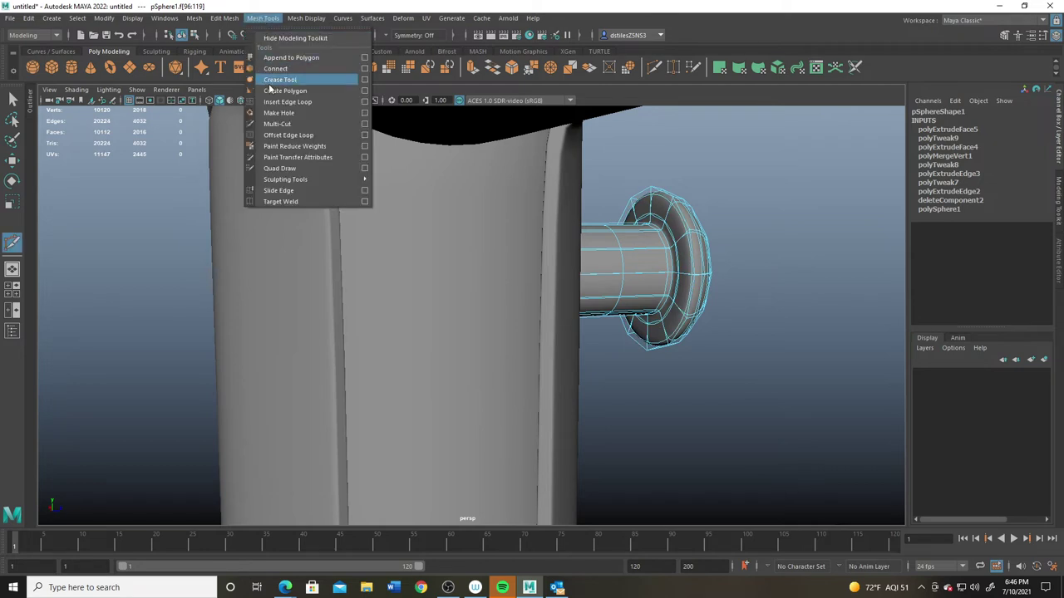
left_click(366, 101)
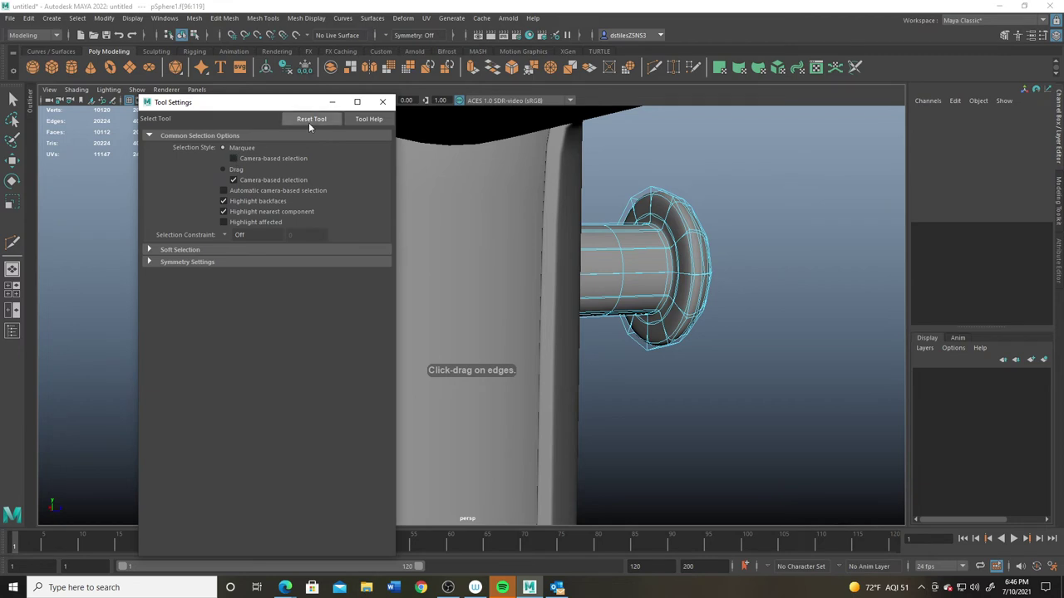
left_click(384, 102)
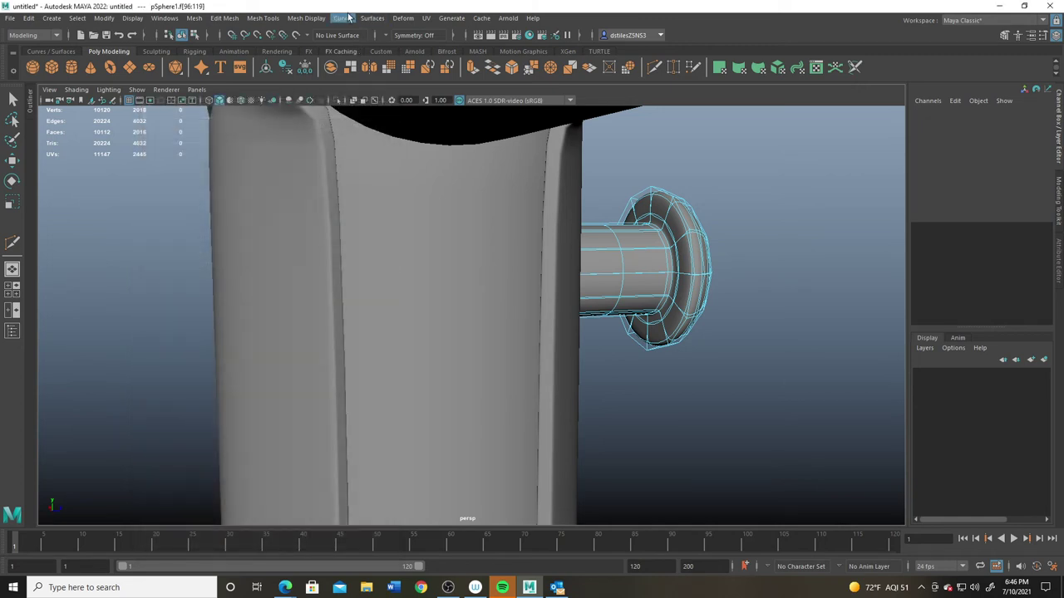
left_click(261, 19)
left_click(365, 101)
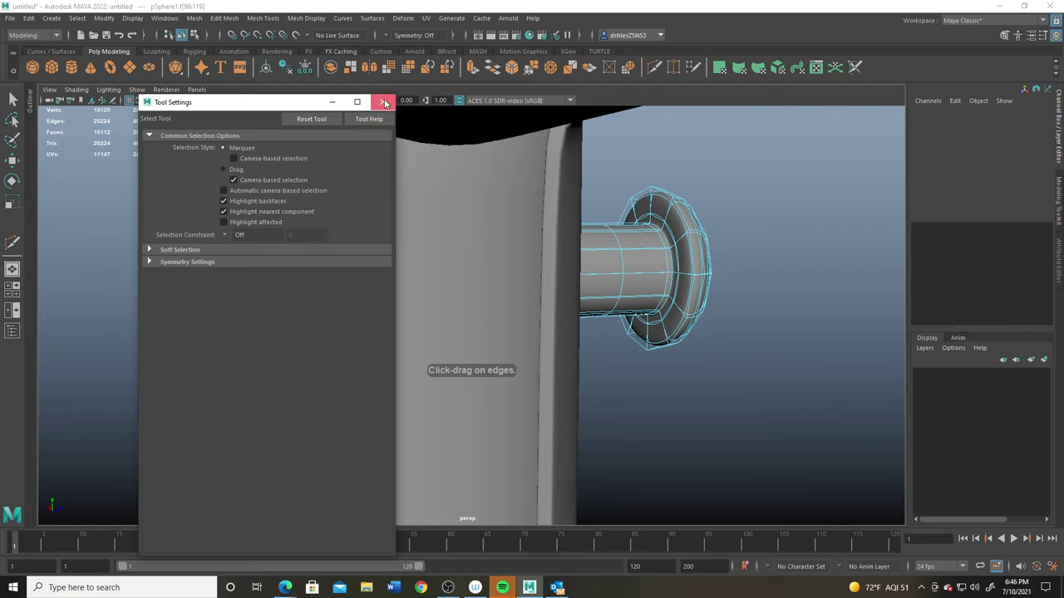
left_click(382, 101)
- Switch the rivet to edge component selection
right_click_drag(656, 256, 683, 225)
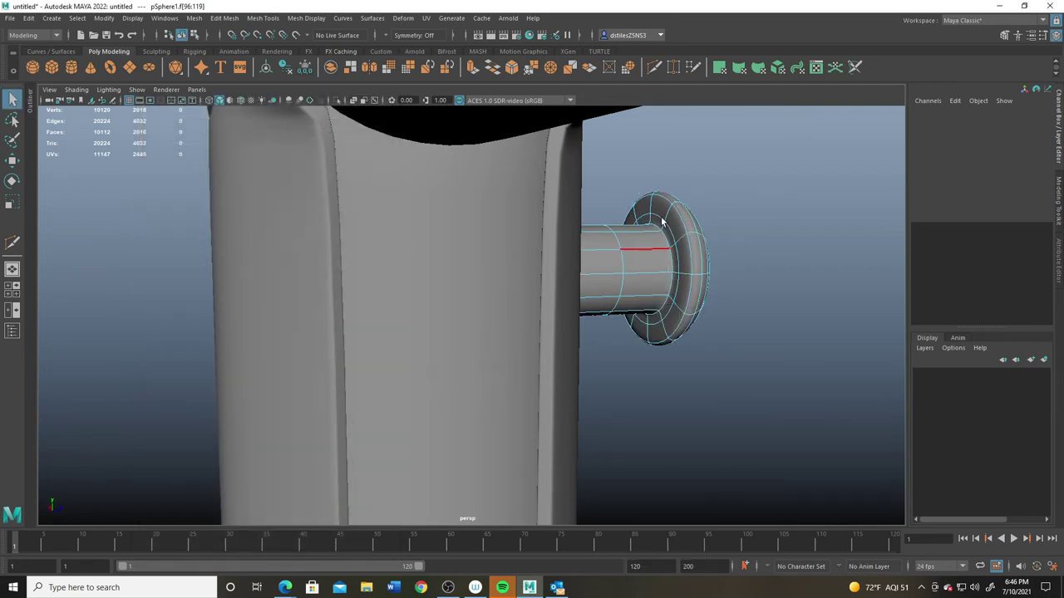